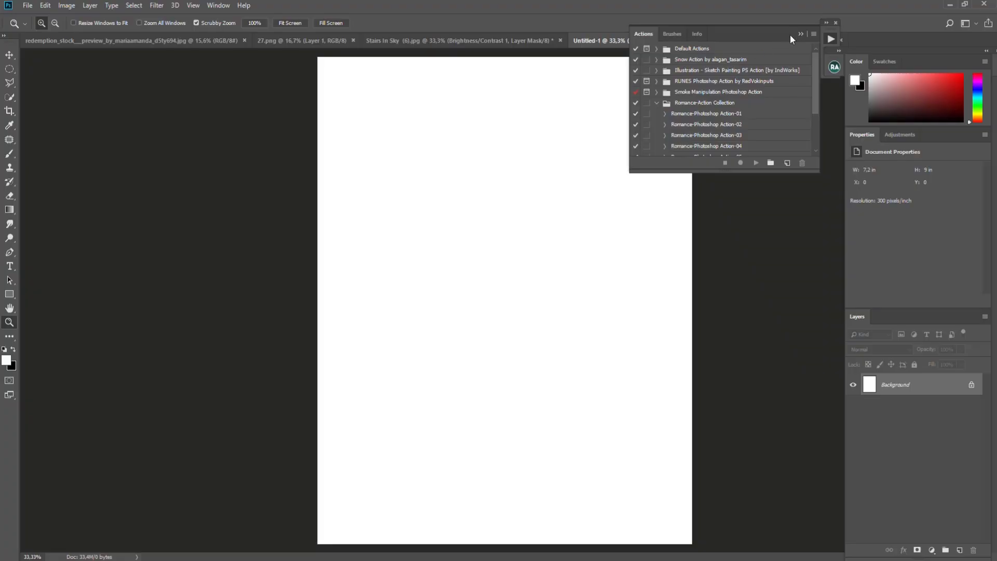
Collapse the extra dock panels and bring up the redemption_stock photo of the praying woman.
left_click(797, 27)
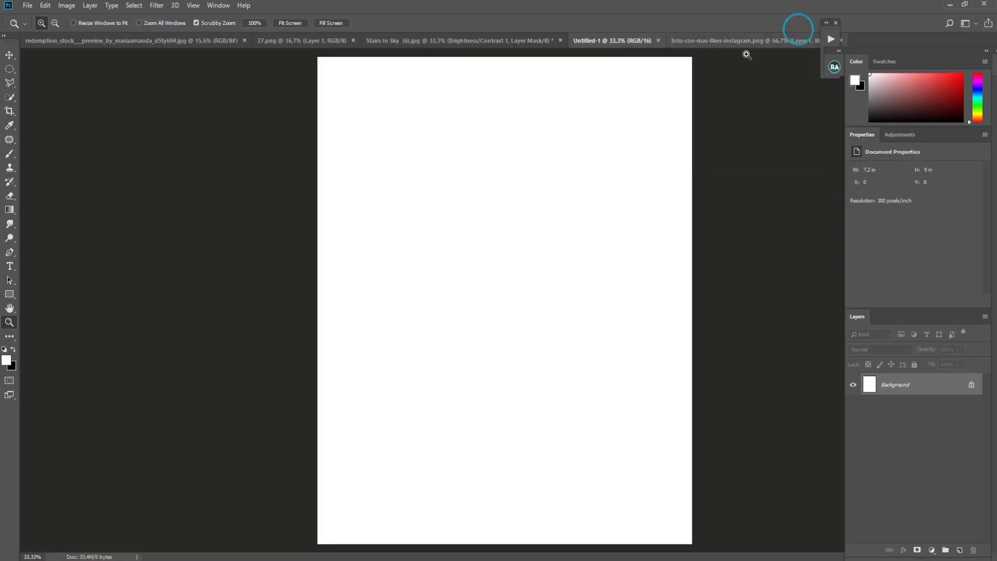
left_click(830, 22)
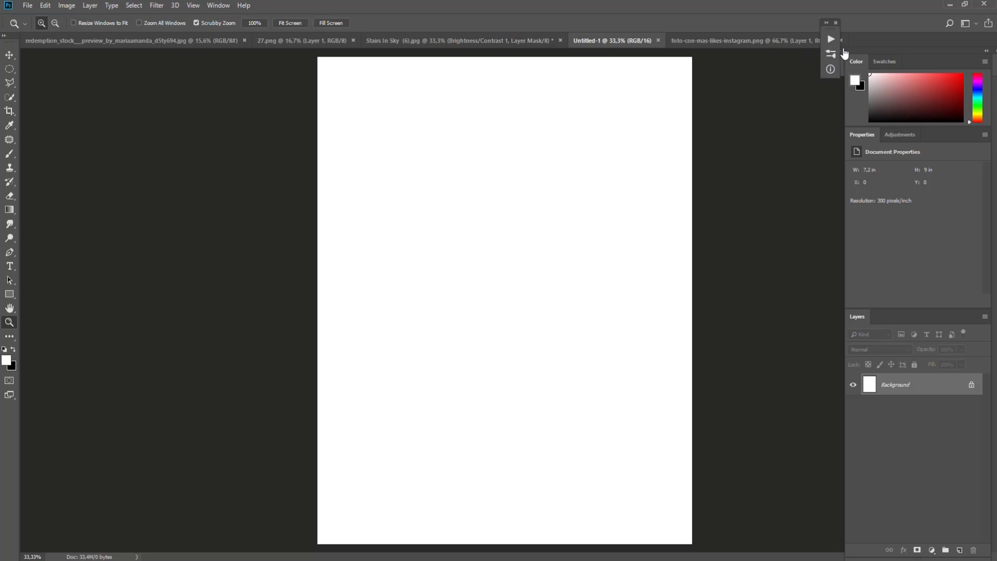
left_click(836, 24)
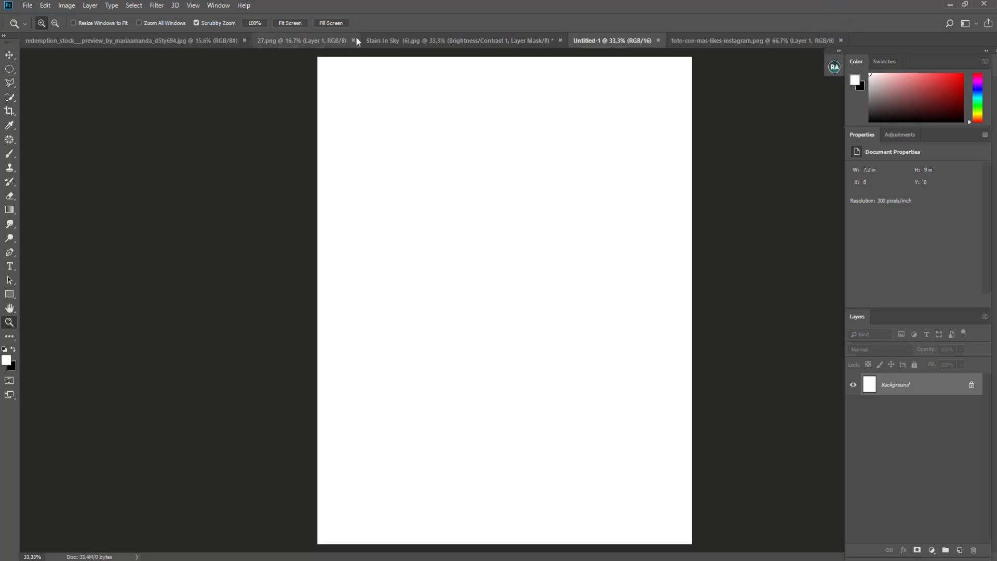
left_click(449, 41)
left_click(214, 41)
Quick-select the woman's face, hands, torso, hair and top of head.
key("w")
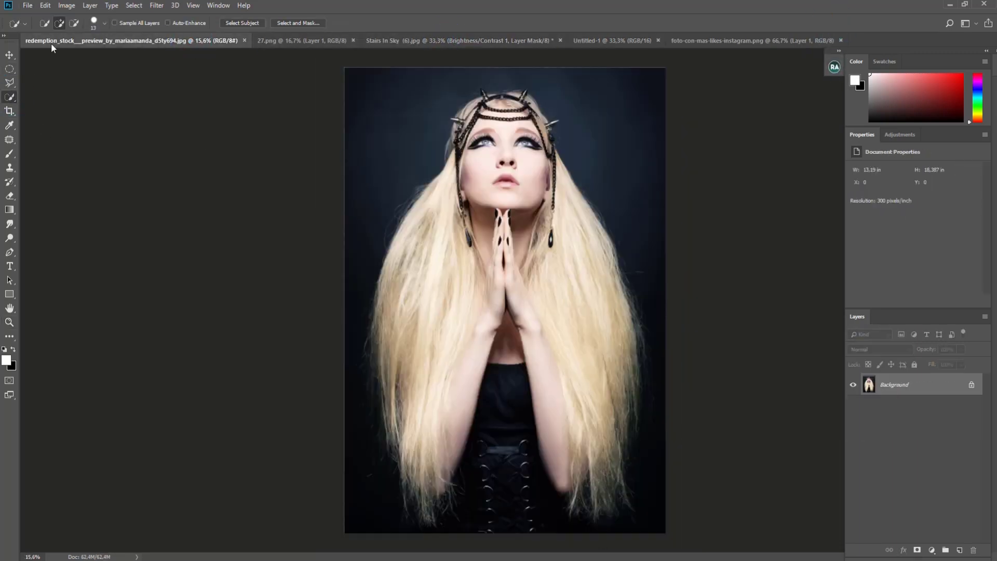
left_click_drag(481, 127, 532, 177)
left_click_drag(501, 224, 499, 467)
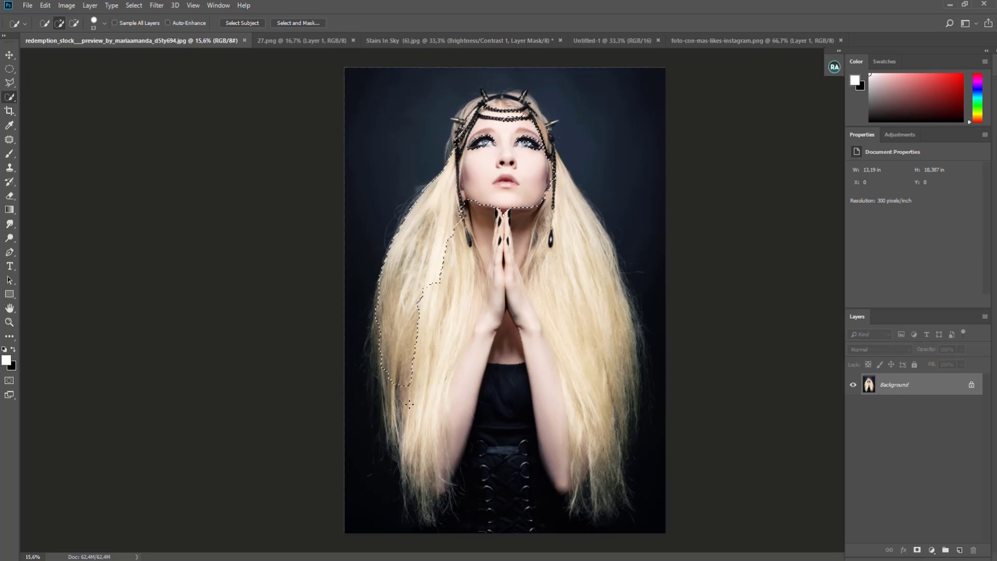
left_click_drag(613, 519, 621, 283)
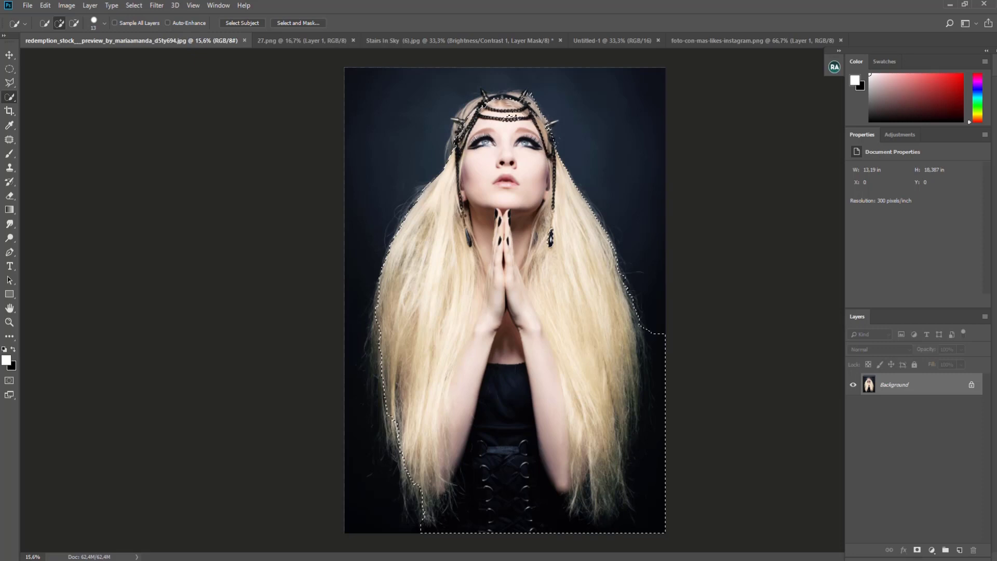
mouse_move(505, 99)
left_mouse_down()
mouse_move(522, 92)
mouse_move(467, 107)
left_mouse_up()
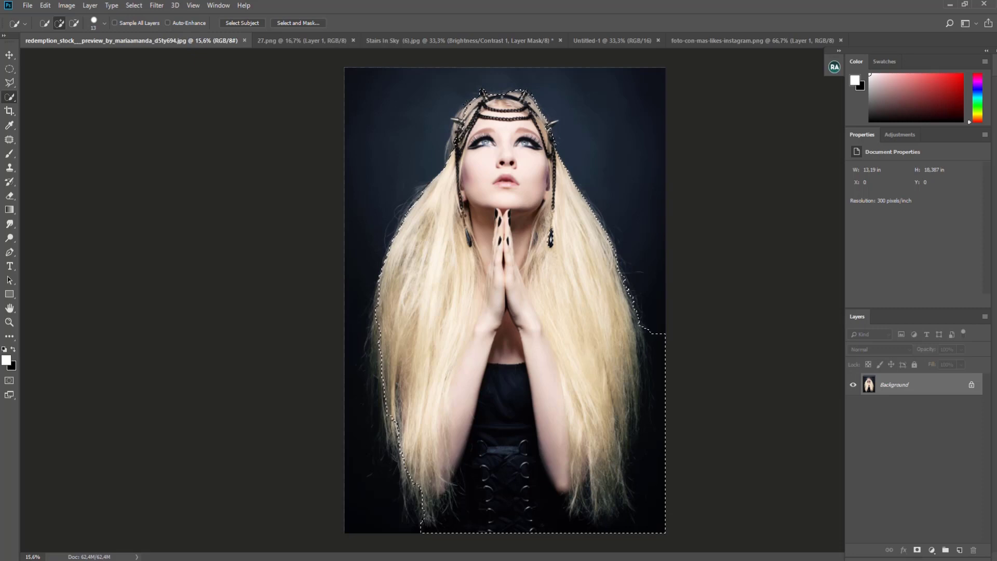
Subtract the surrounding backdrop, add back the left hair edge and headpiece spike, then enter Select and Mask.
left_click_drag(417, 256, 362, 457)
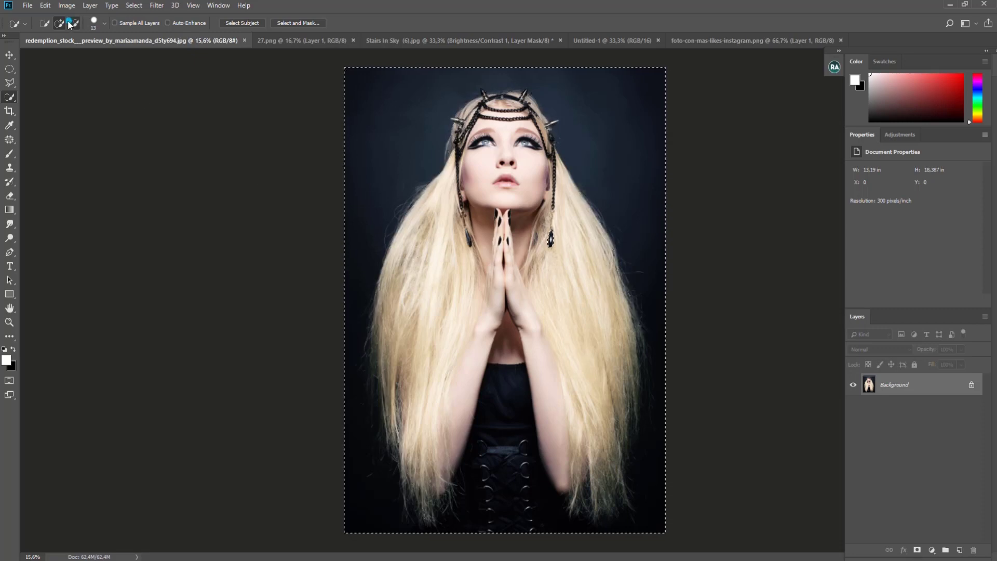
left_click_drag(567, 82, 627, 131)
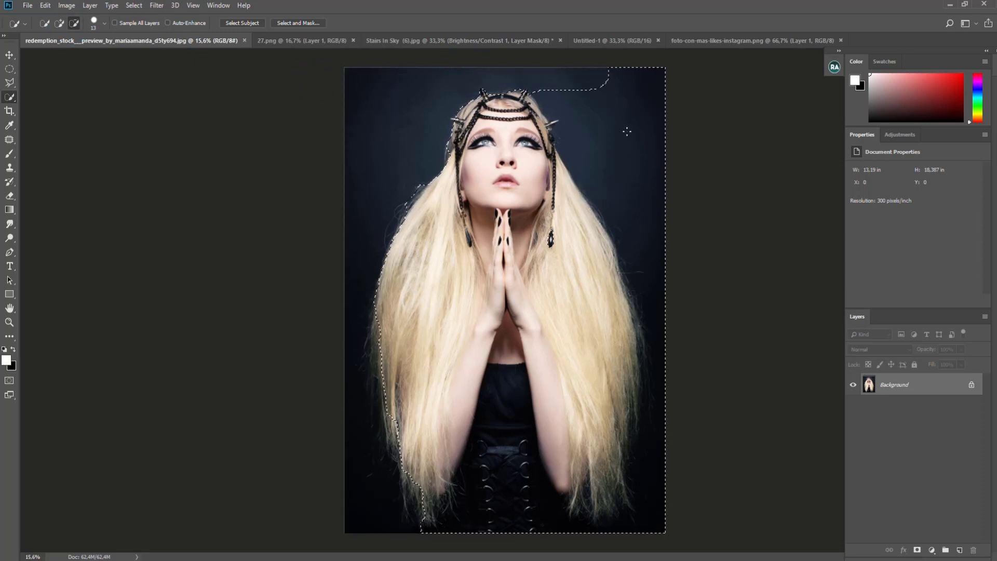
left_click_drag(665, 338, 656, 541)
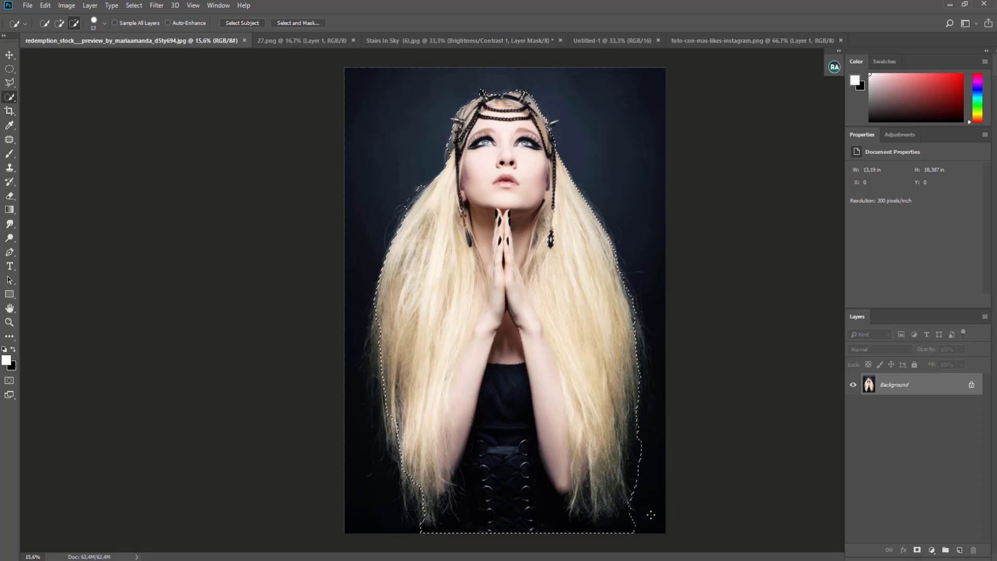
left_click(59, 23)
left_click_drag(384, 313, 373, 355)
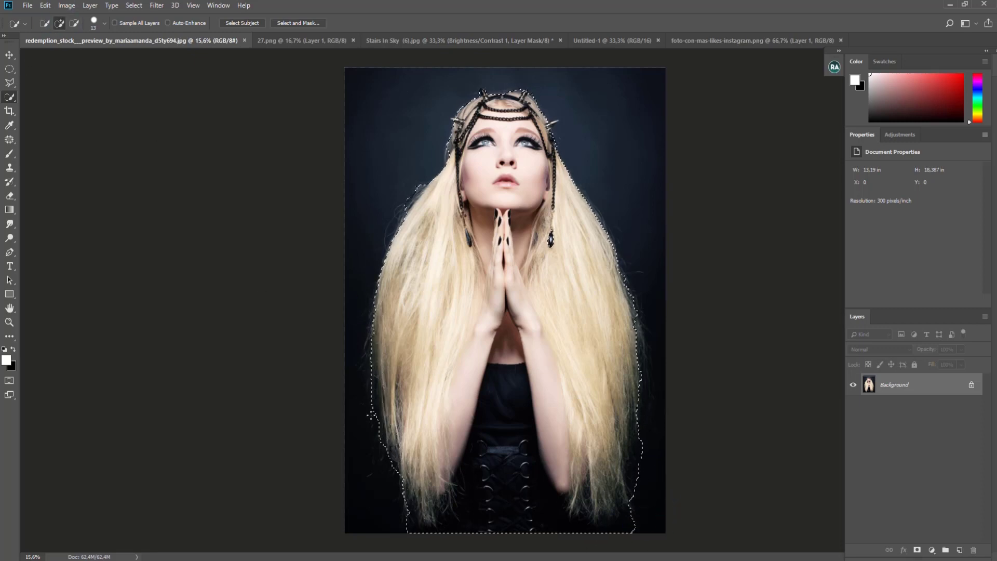
left_click_drag(371, 416, 379, 439)
left_click_drag(550, 119, 557, 123)
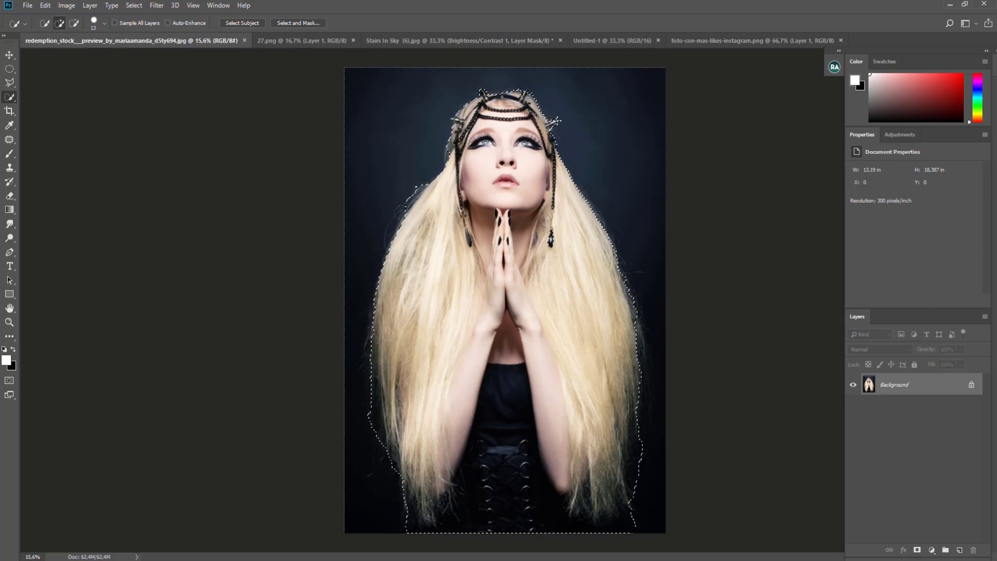
left_click(298, 23)
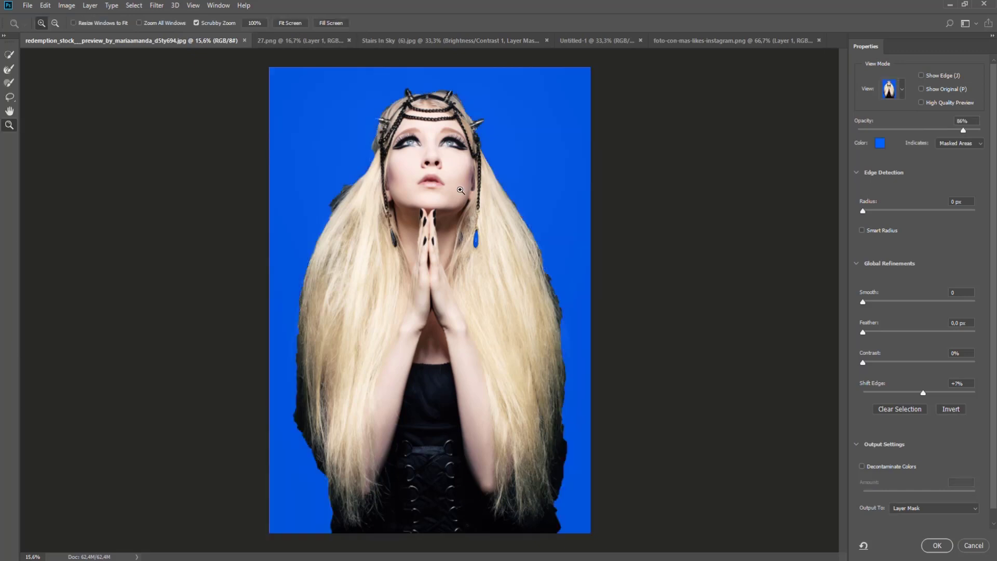
Refine both hair edges with a 75 px Refine Edge Brush, shift the edge inward, and output a layer mask.
left_click(9, 68)
right_click(548, 274)
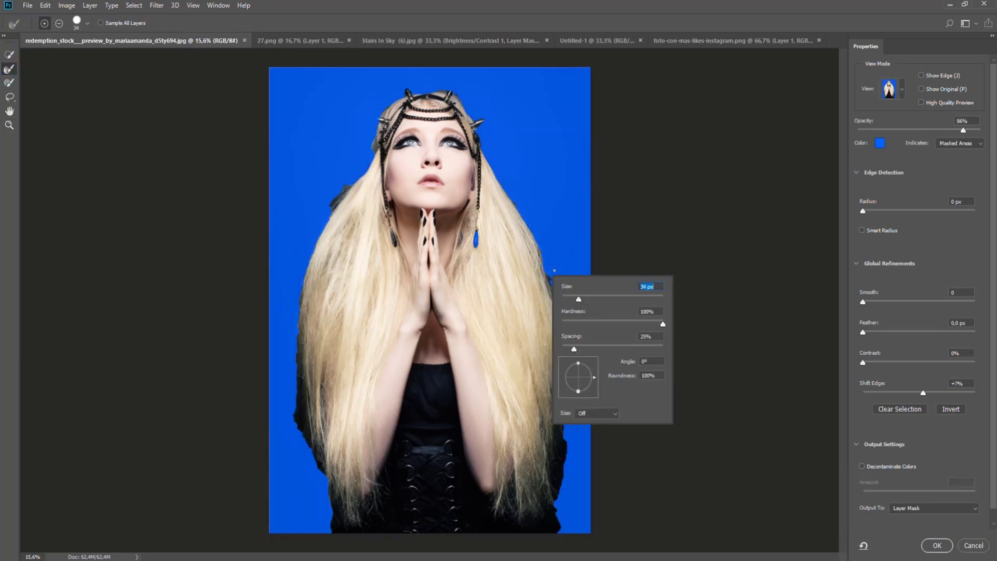
left_click_drag(579, 299, 592, 300)
key("Return")
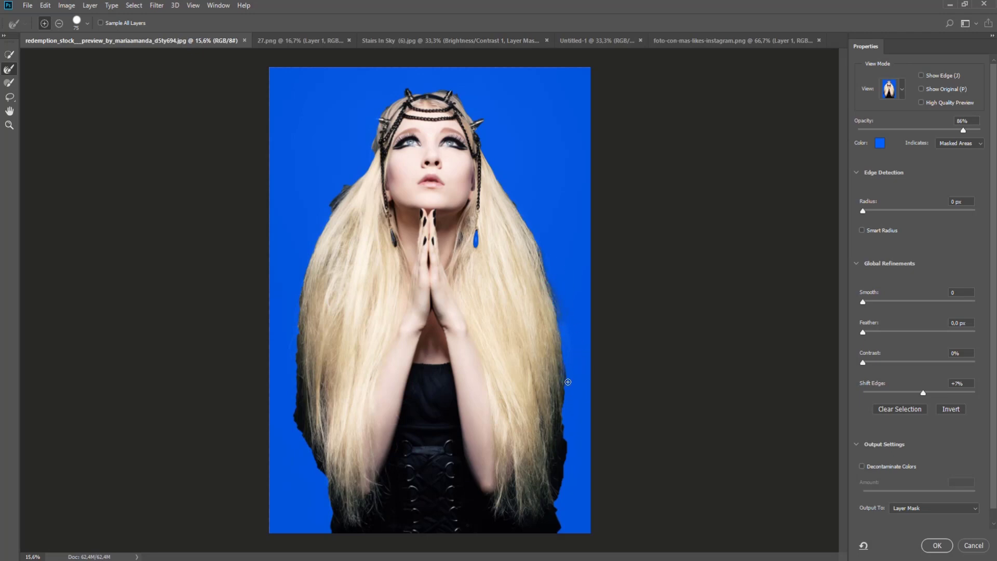
left_click_drag(571, 434, 574, 443)
left_click_drag(350, 185, 337, 206)
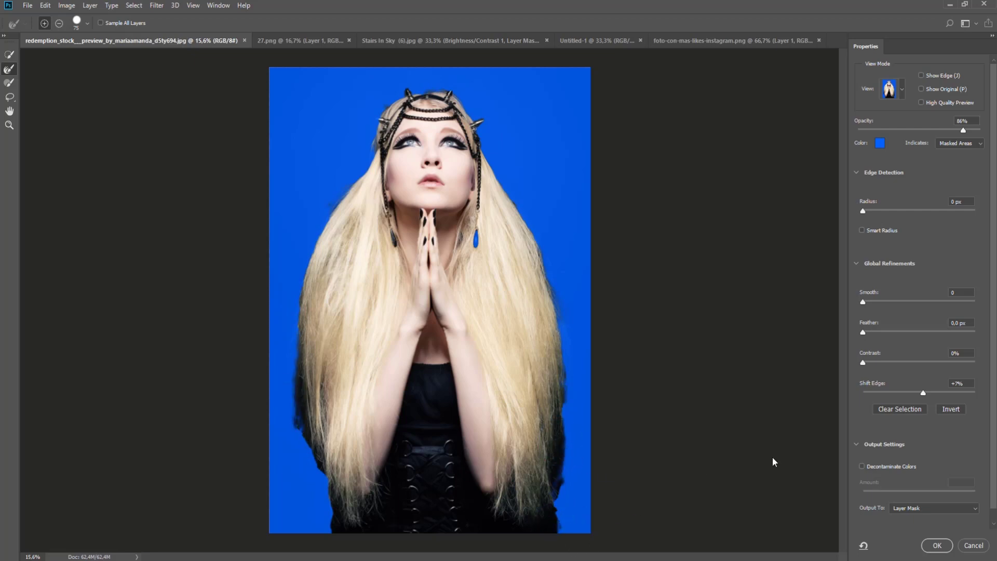
left_click_drag(924, 395, 910, 394)
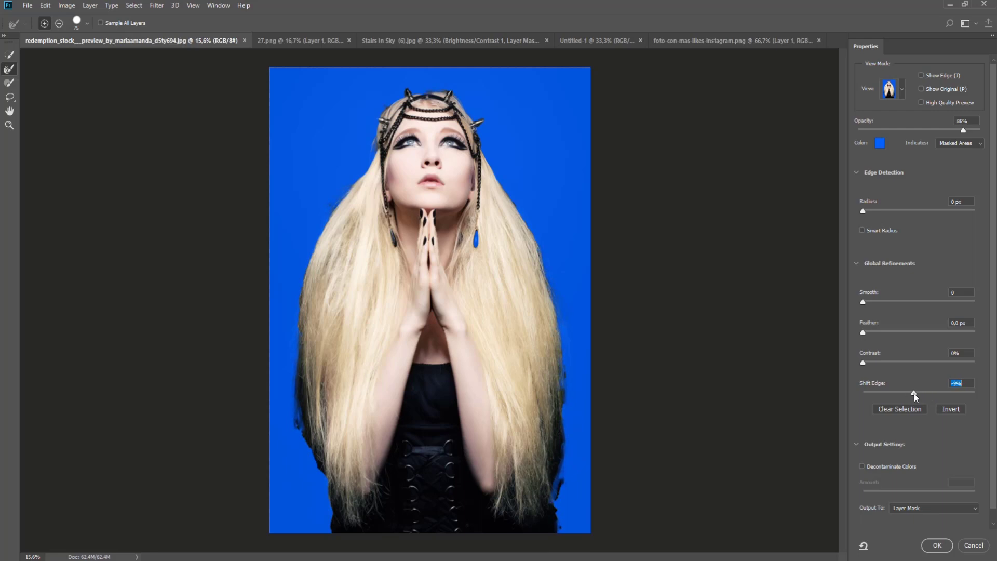
left_click(947, 549)
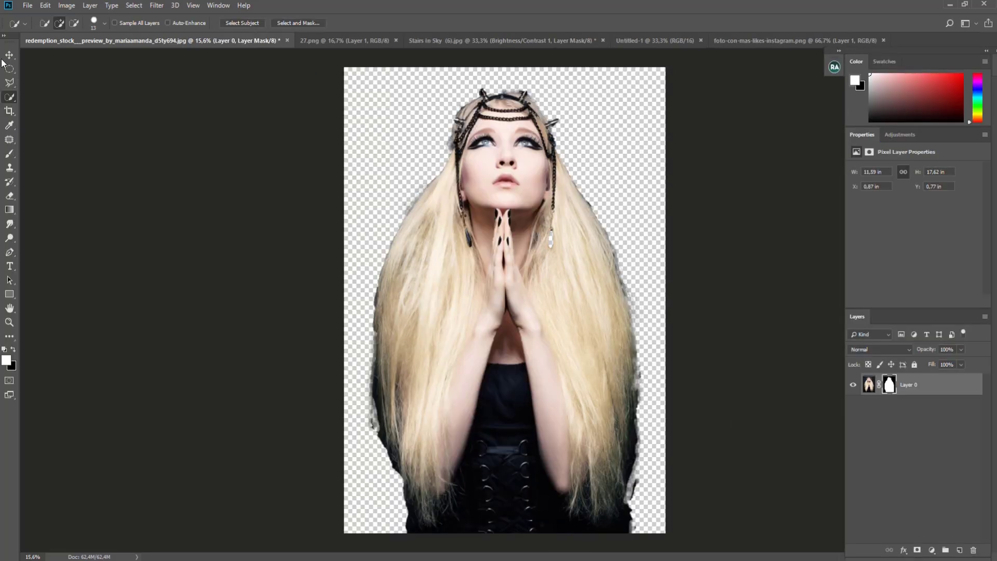
Merge Stairs In Sky's visible layers and drag the result into Untitled-1.
left_click(9, 56)
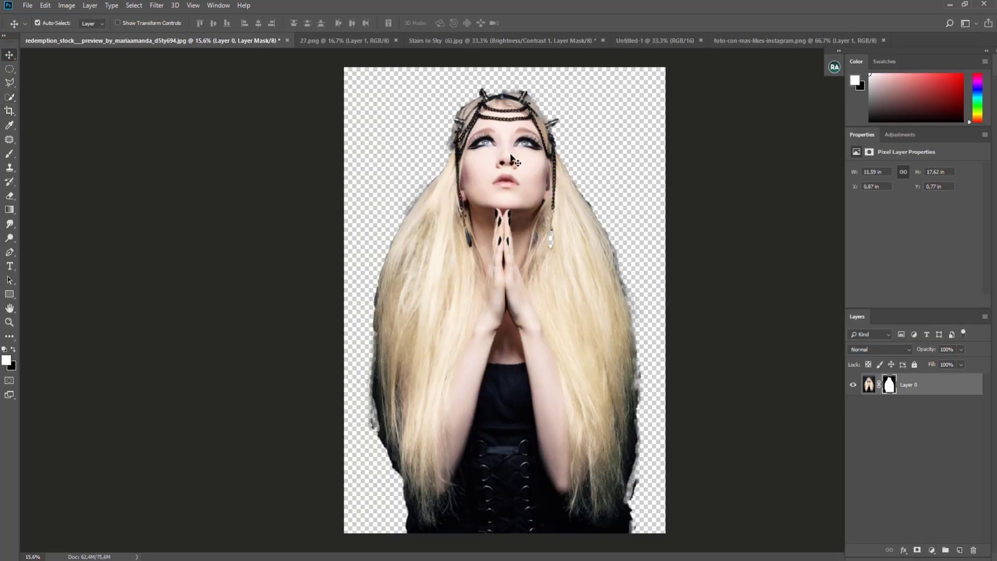
left_click(741, 40)
left_click(546, 40)
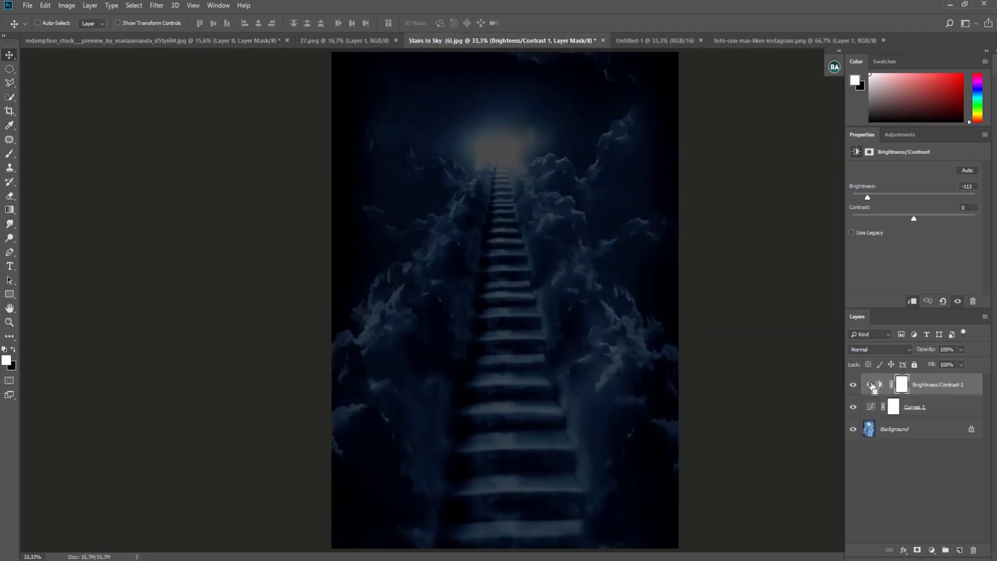
key("ctrl+shift+alt+e")
left_click_drag(426, 165, 553, 303)
Stretch the stairs layer to fill the canvas width and reposition it upward.
key("ctrl+t")
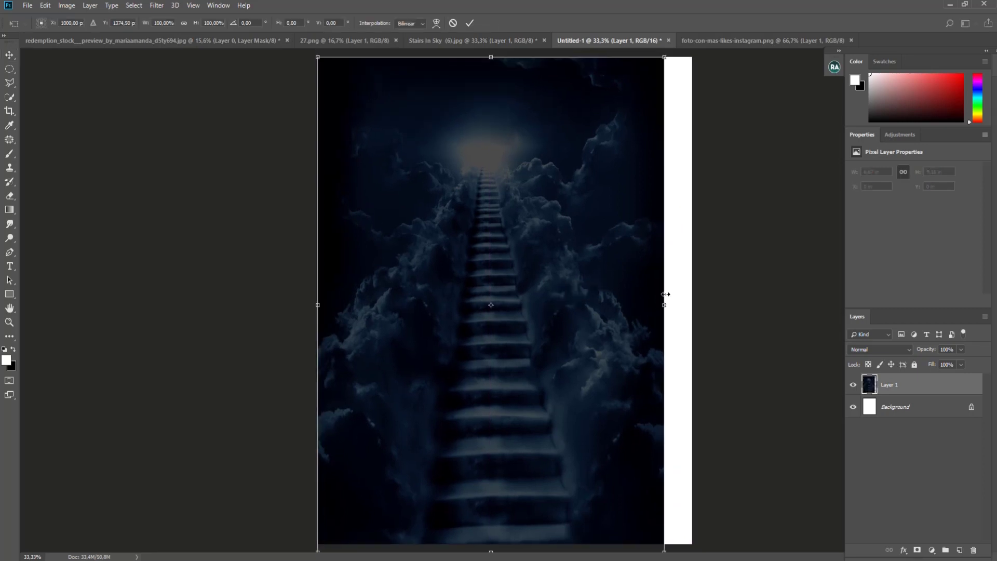
left_click_drag(672, 304, 691, 288)
key("Return")
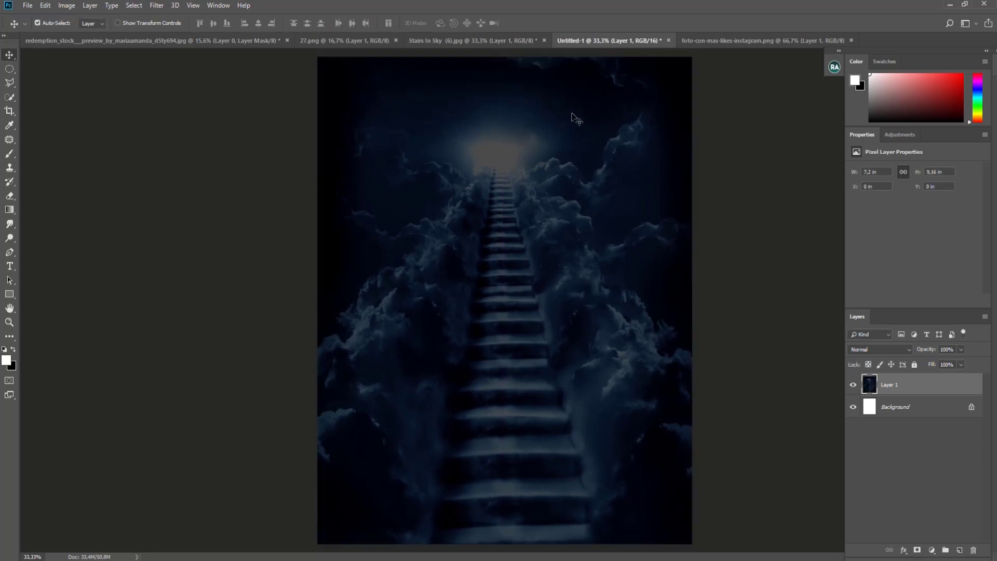
key("ctrl+t")
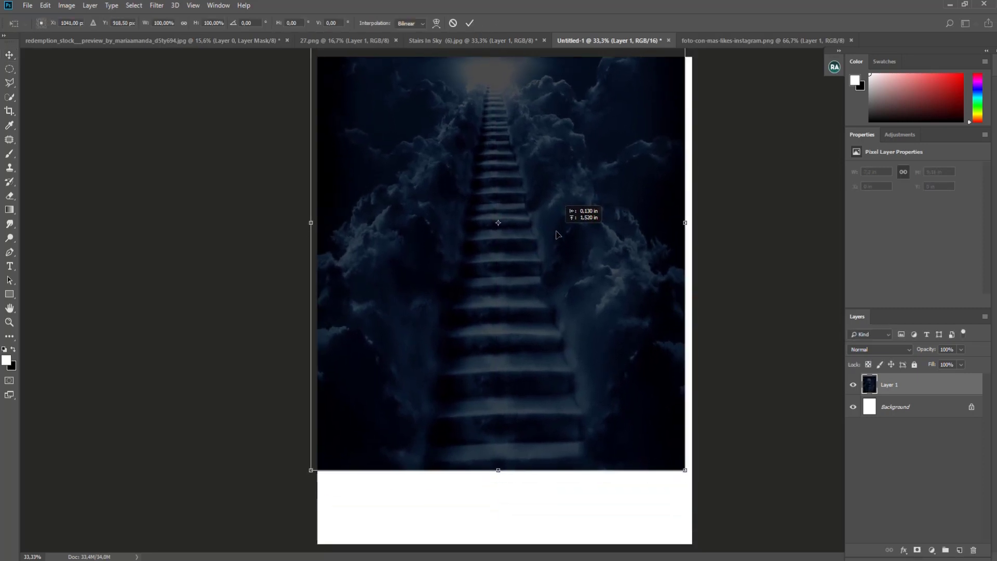
mouse_move(564, 311)
left_mouse_down()
mouse_move(564, 219)
mouse_move(564, 311)
left_mouse_up()
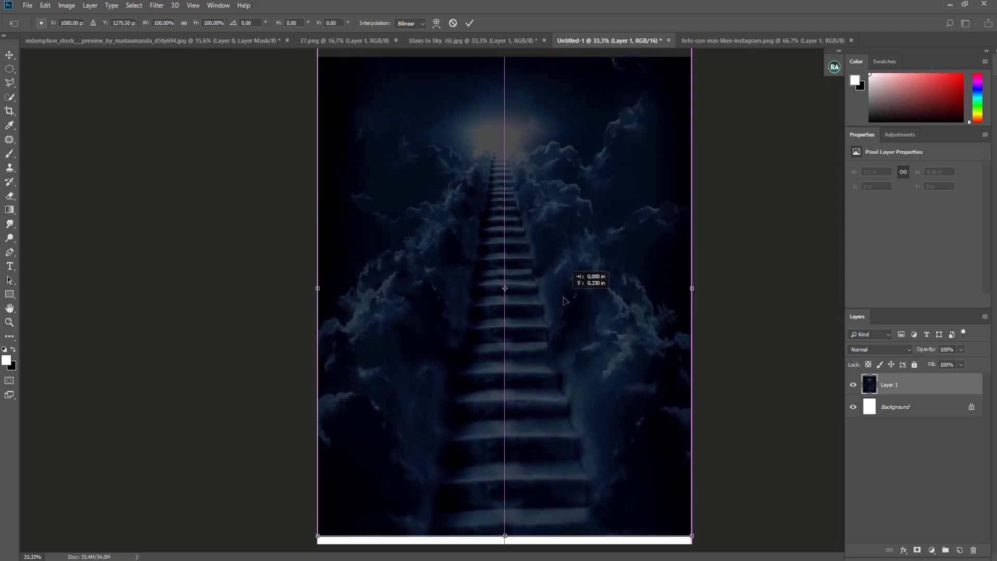
key("Return")
Close the Stairs In Sky document without saving.
left_click(510, 37)
left_click(544, 40)
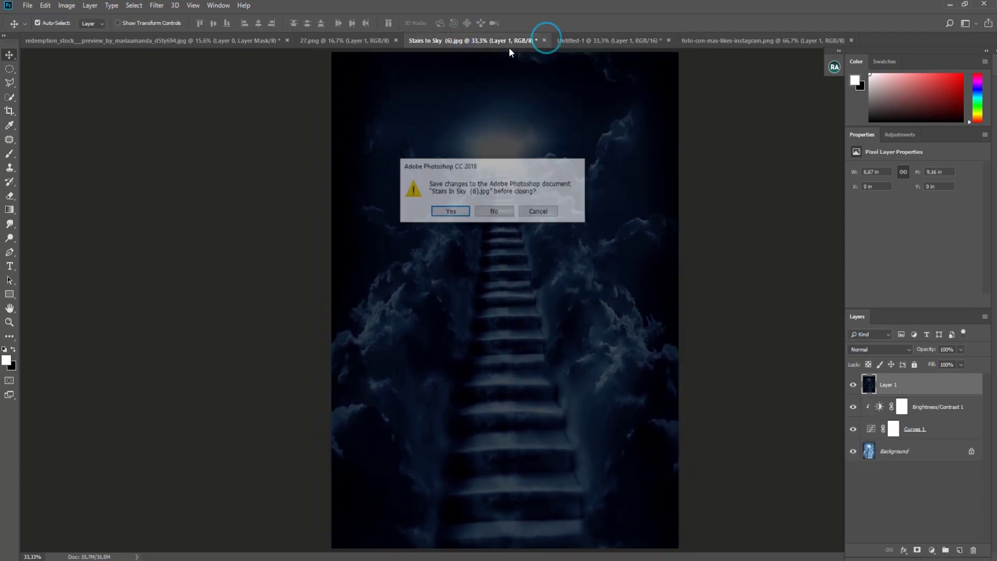
left_click(494, 211)
left_click(351, 41)
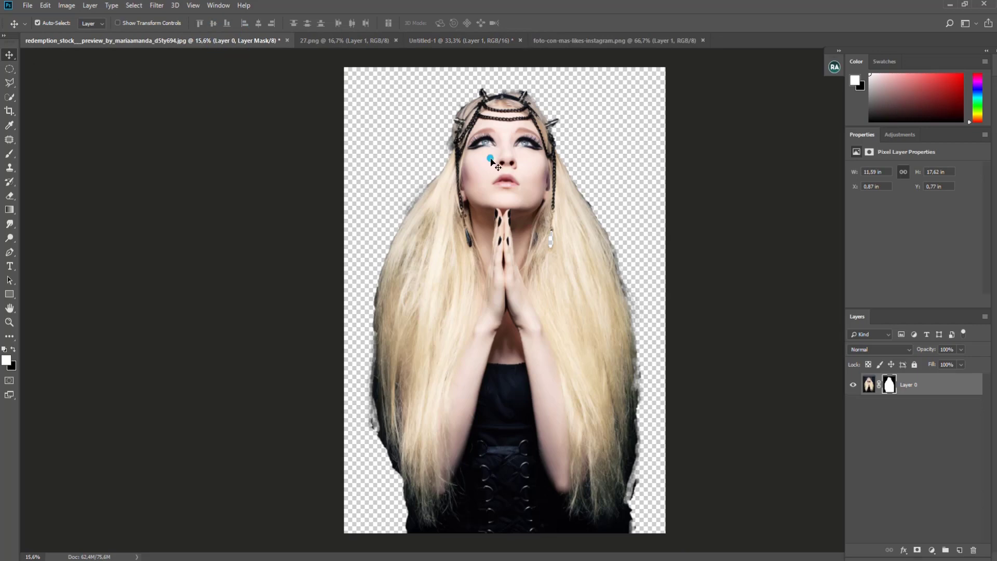
Copy the cut-out woman into Untitled-1, scale her to 86% and move her lower.
left_click_drag(590, 257, 633, 109)
left_click(615, 40)
left_click(460, 40)
key("ctrl+t")
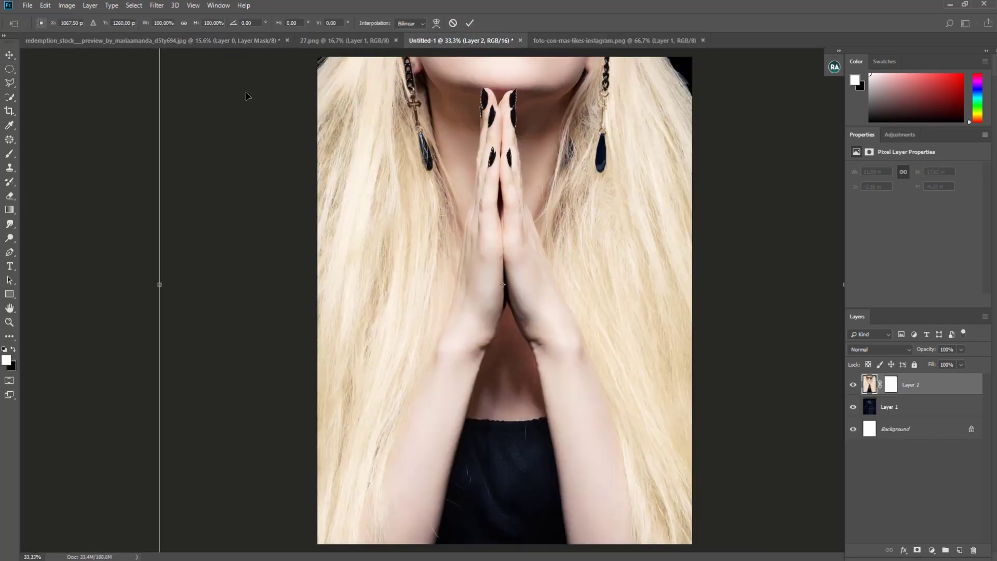
left_click(175, 23)
type("86")
key("Tab")
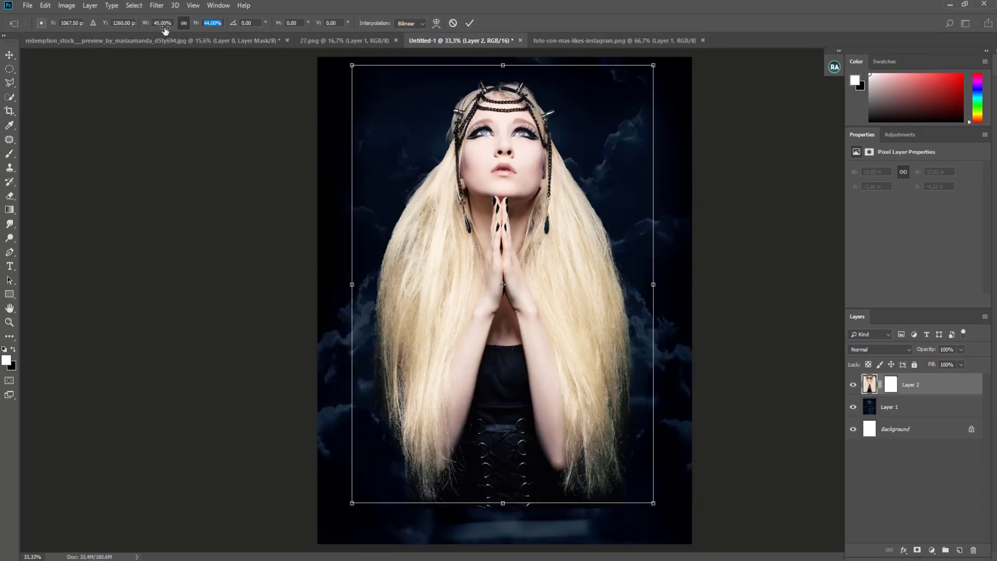
left_click_drag(175, 24, 169, 30)
left_click_drag(523, 238, 538, 388)
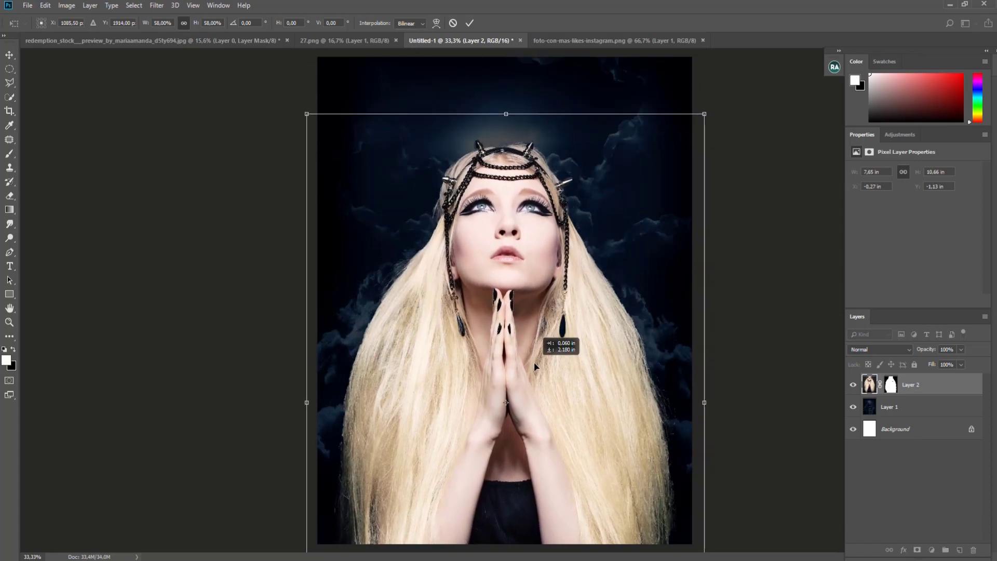
key("Return")
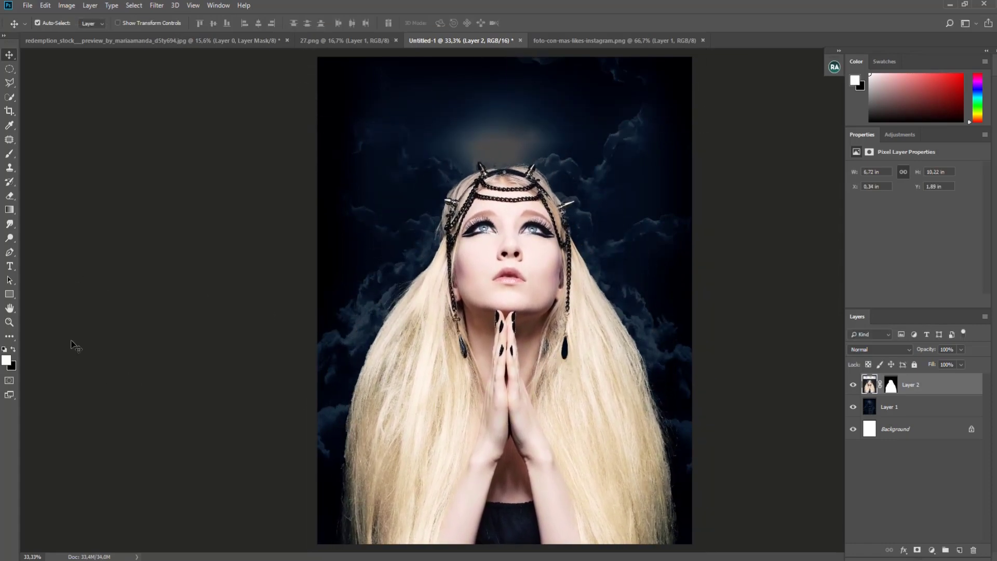
Zoom out to view the whole composition and crop the canvas.
key("z")
left_click(730, 281, "alt")
left_click_drag(737, 274, 766, 285)
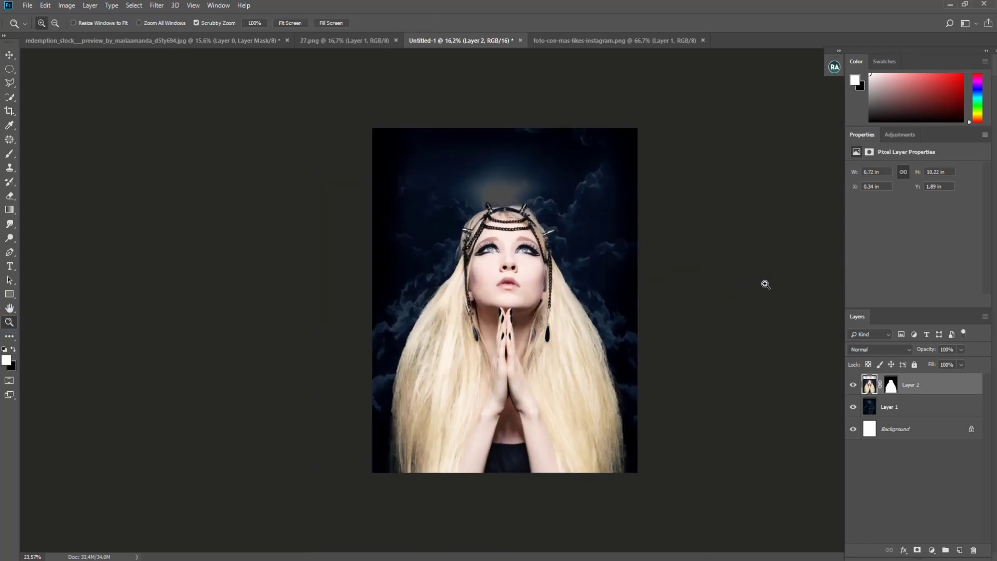
left_click(8, 111)
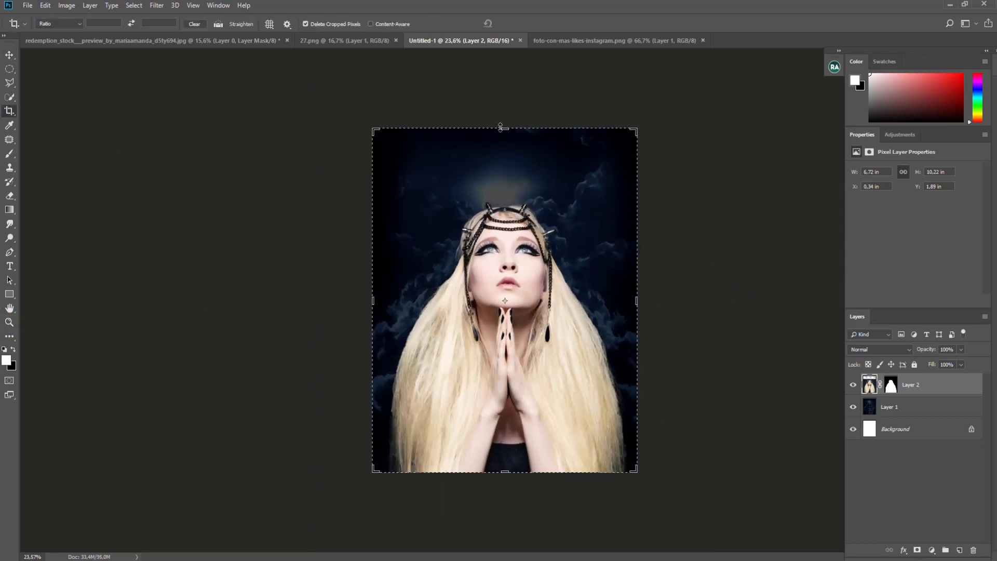
left_click(524, 184)
left_click(523, 23)
Nudge the woman layer slightly lower, then zoom in on her face.
key("ctrl+t")
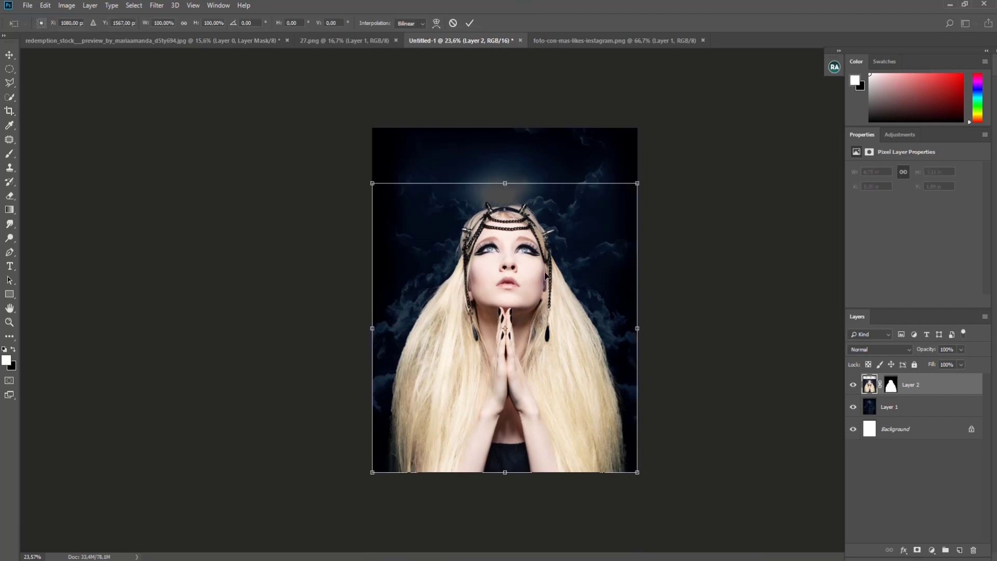
left_click_drag(548, 244, 548, 256)
key("c")
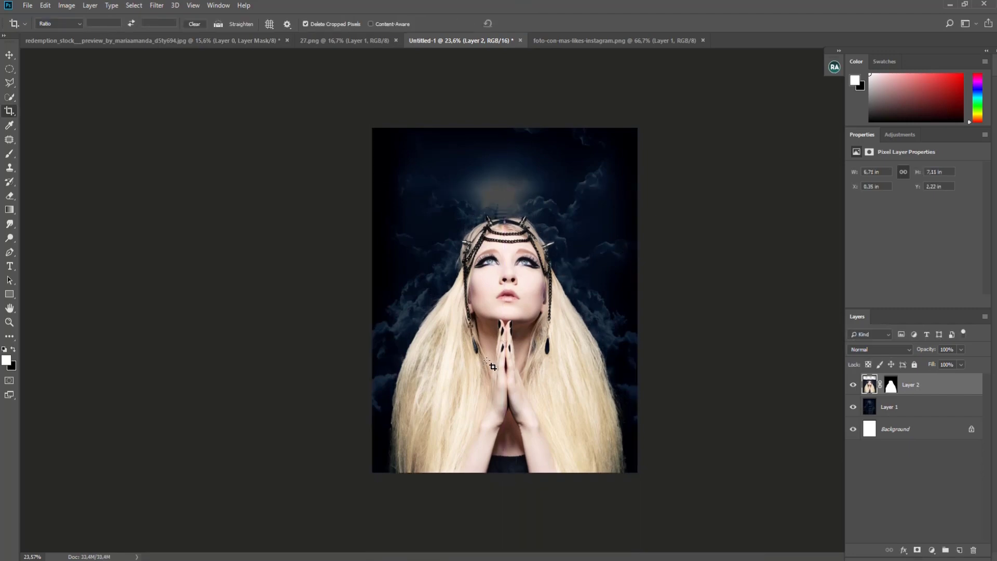
left_click(9, 322)
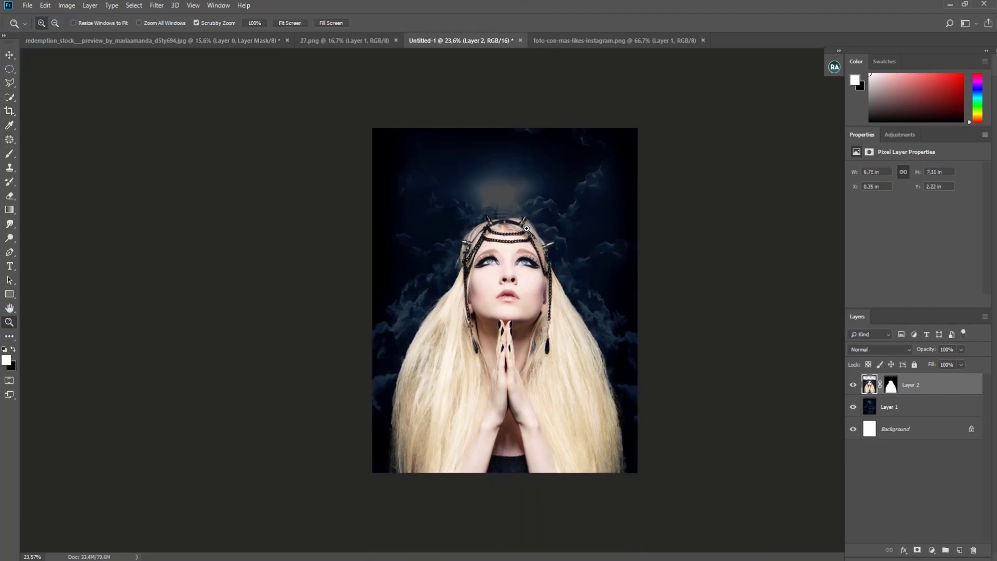
mouse_move(500, 230)
left_mouse_down()
mouse_move(580, 235)
mouse_move(748, 280)
left_mouse_up()
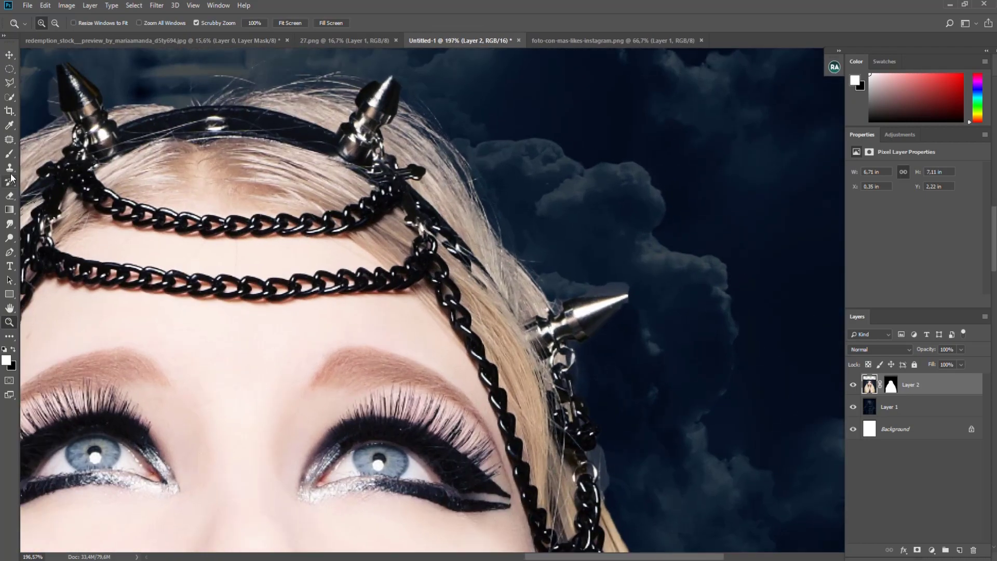
Set up a smaller black brush at 100% opacity on Layer 2's mask.
key("b")
left_click(892, 385)
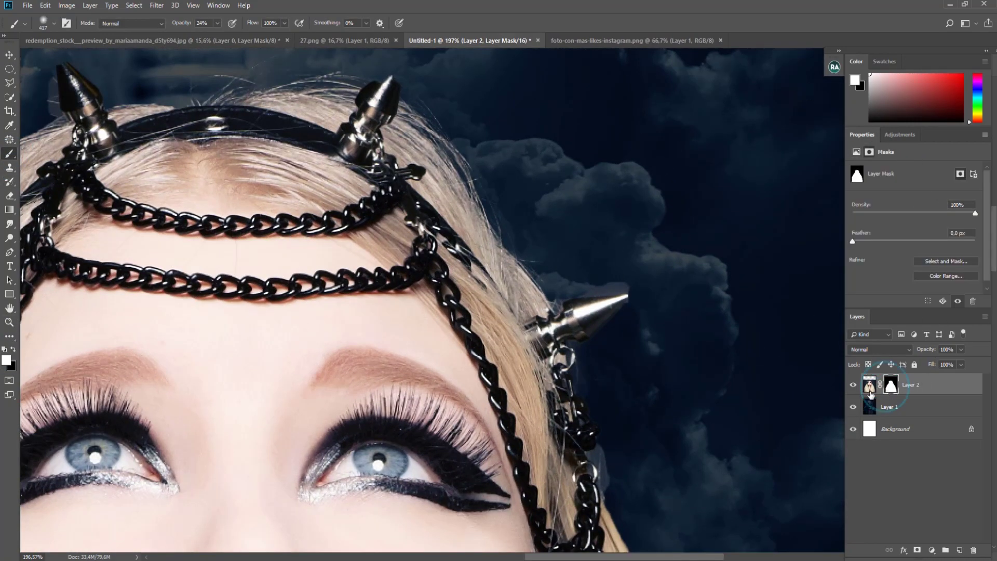
left_click(13, 350)
right_click(698, 305)
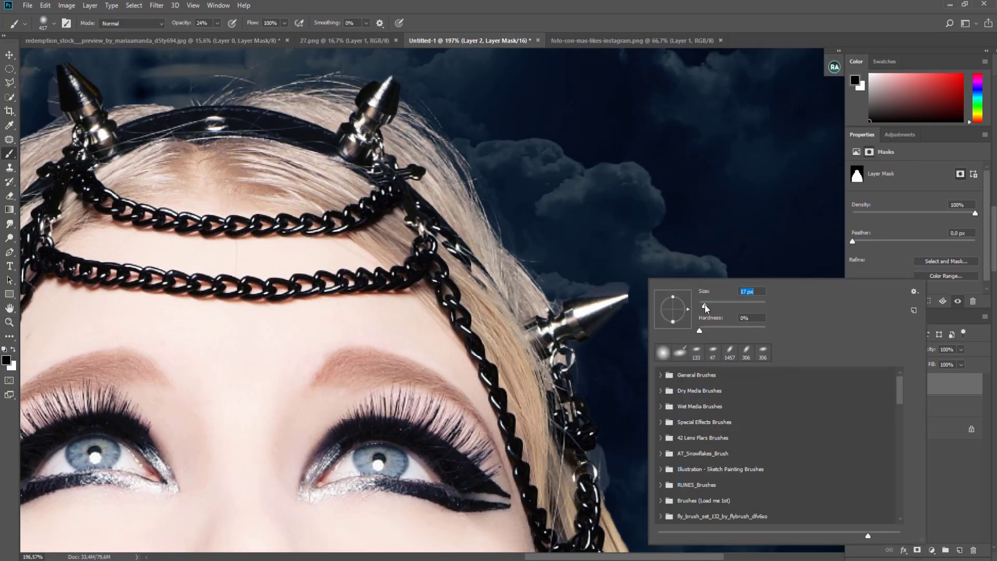
key("Return")
left_click(217, 22)
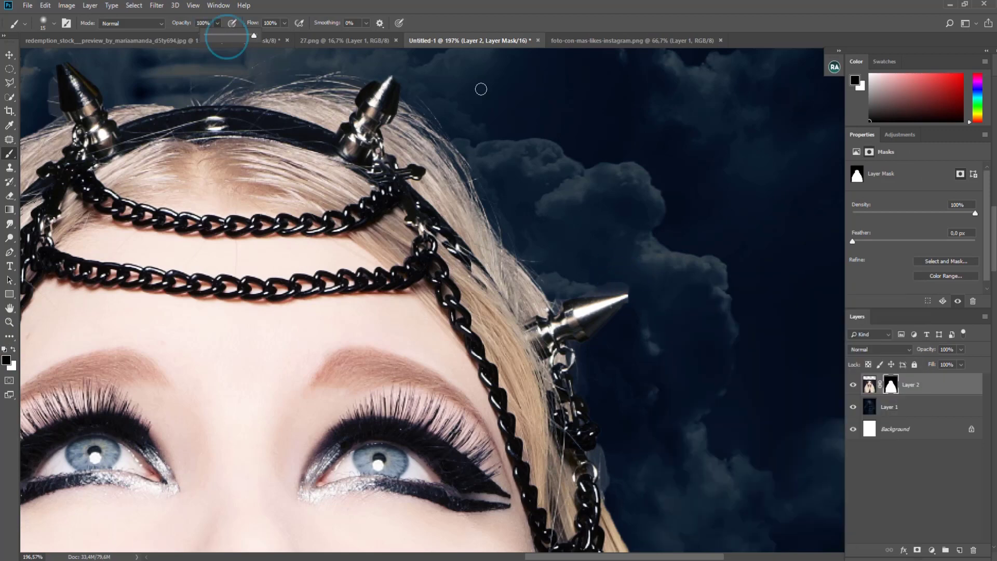
left_click_drag(230, 40, 262, 40)
Mask away leftover background near the right spike, the right-side chain and the top spike.
left_click_drag(620, 284, 565, 294)
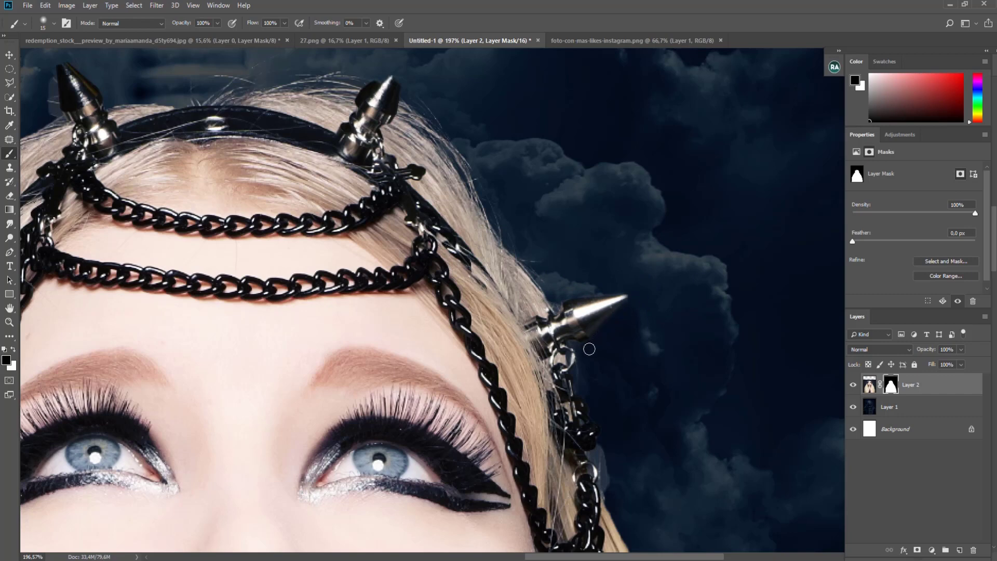
scroll(675, 415, "down", 1)
scroll(695, 435, "down", 1)
left_click(597, 423)
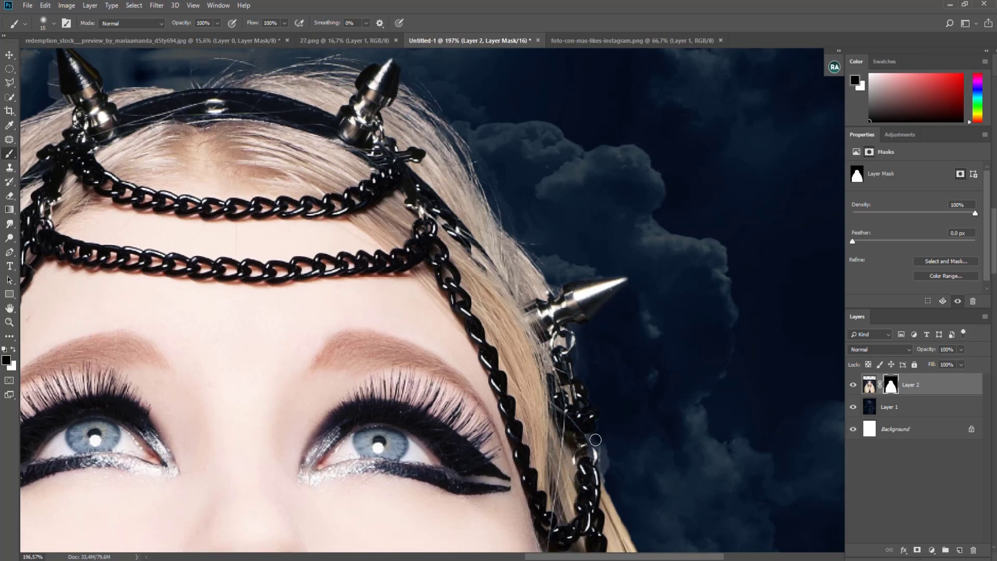
scroll(793, 454, "down", 2)
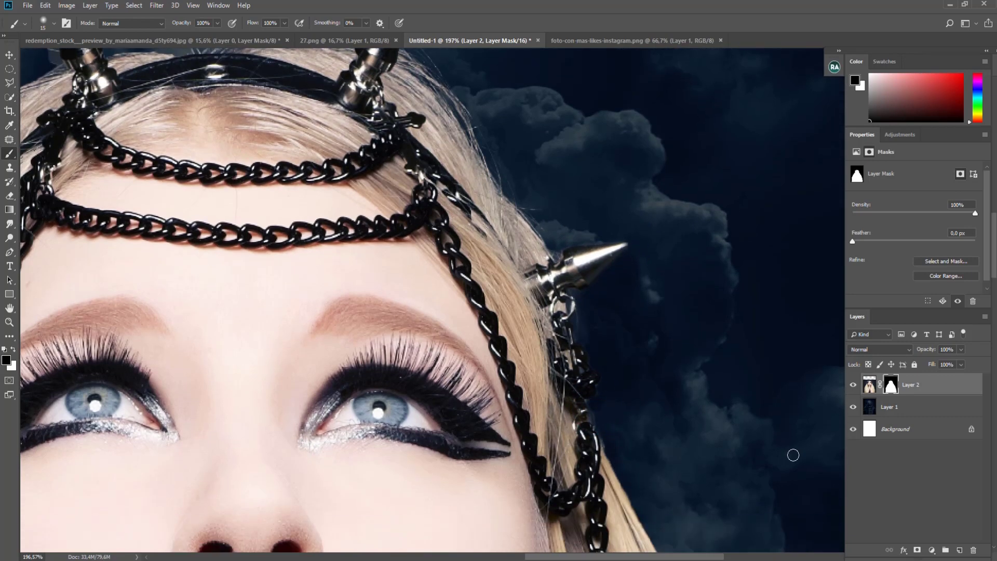
scroll(757, 439, "up", 2)
scroll(675, 483, "up", 1)
scroll(468, 312, "left", 10)
scroll(468, 312, "up", 2)
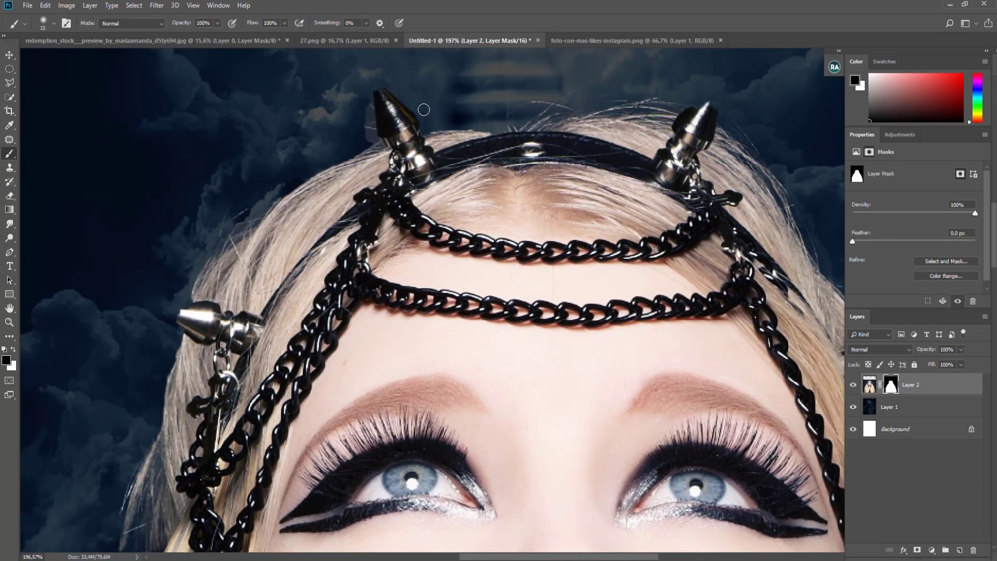
left_click(361, 94)
left_click_drag(365, 136, 355, 144)
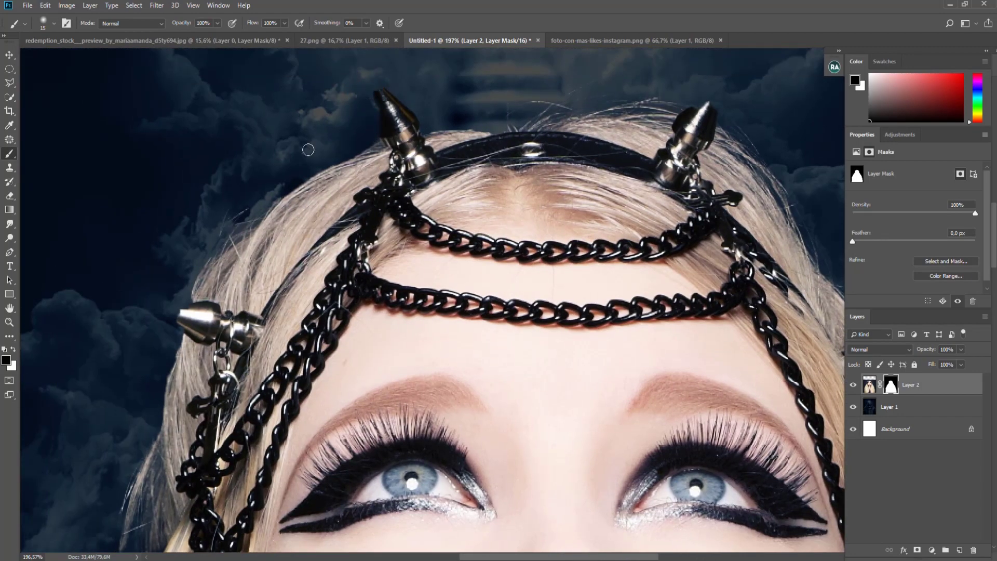
scroll(208, 260, "down", 1)
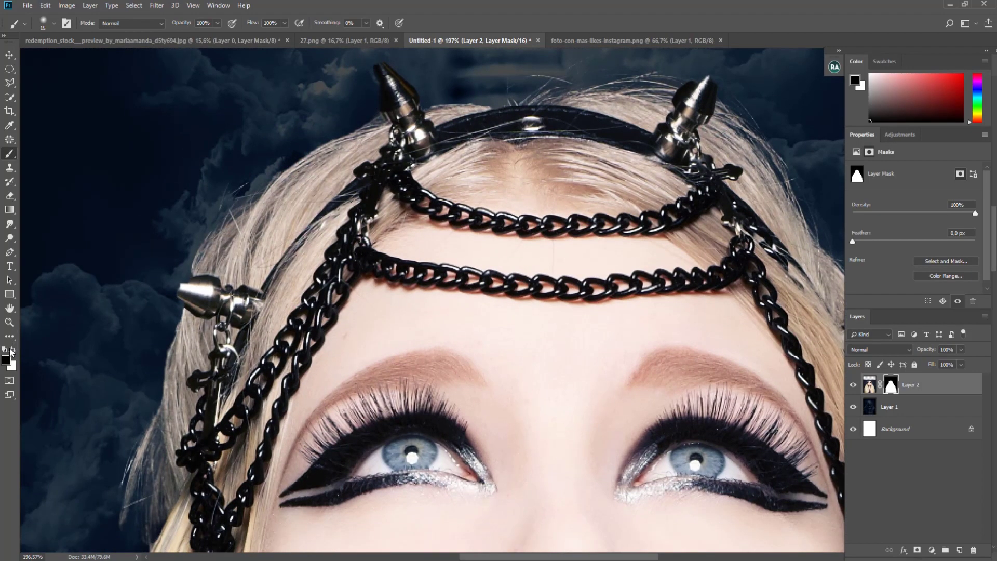
Paint white to restore the left spike's tip, then black to clean the left hair edge.
left_click(12, 349)
left_click_drag(192, 285, 150, 287)
left_click(12, 349)
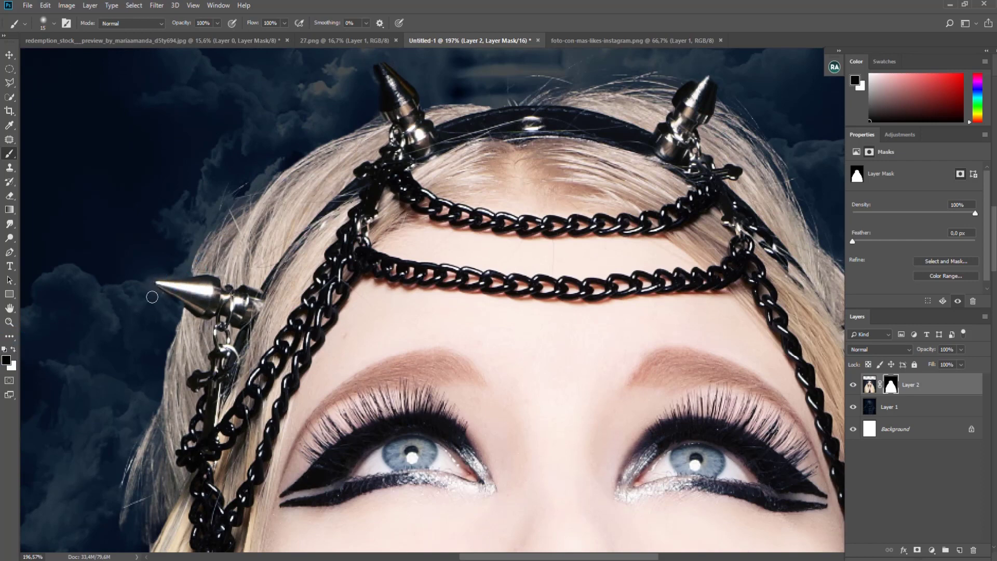
scroll(151, 317, "down", 2)
scroll(102, 457, "down", 1)
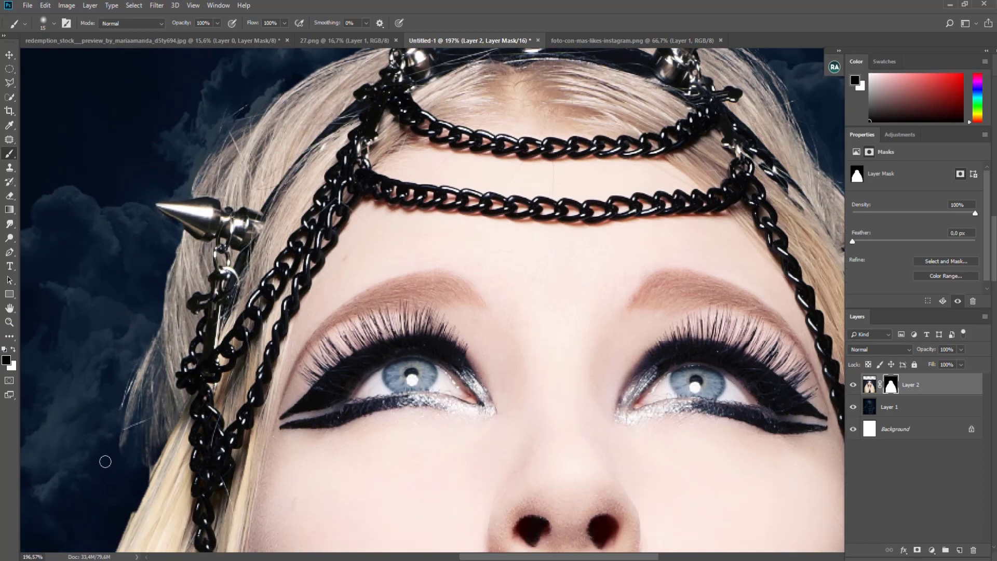
scroll(104, 460, "down", 1)
scroll(115, 394, "down", 2)
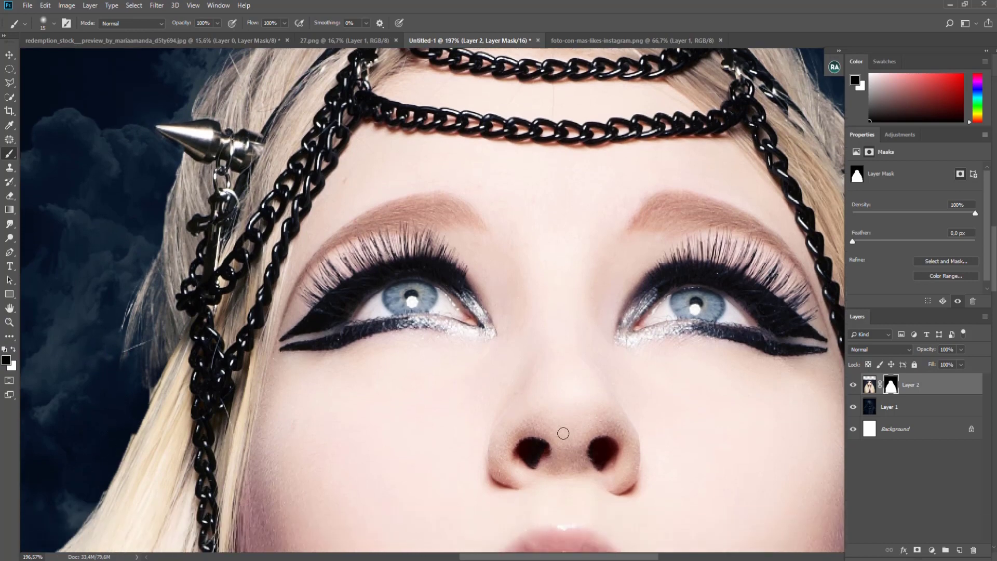
scroll(125, 353, "down", 2)
left_click_drag(127, 329, 96, 425)
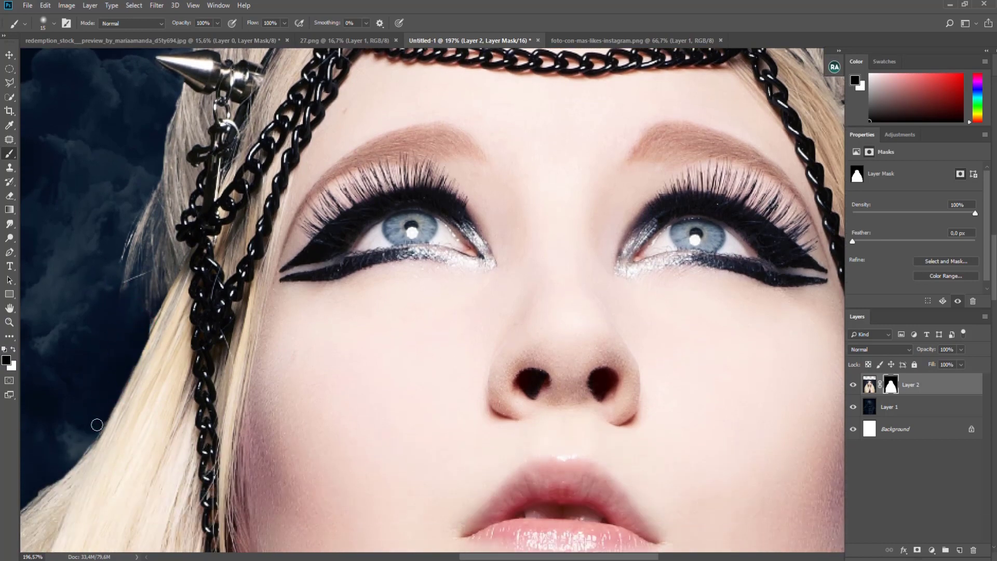
Zoom out to the full portrait and apply the layer mask to Layer 2.
left_click(9, 322)
scroll(567, 417, "down", 10)
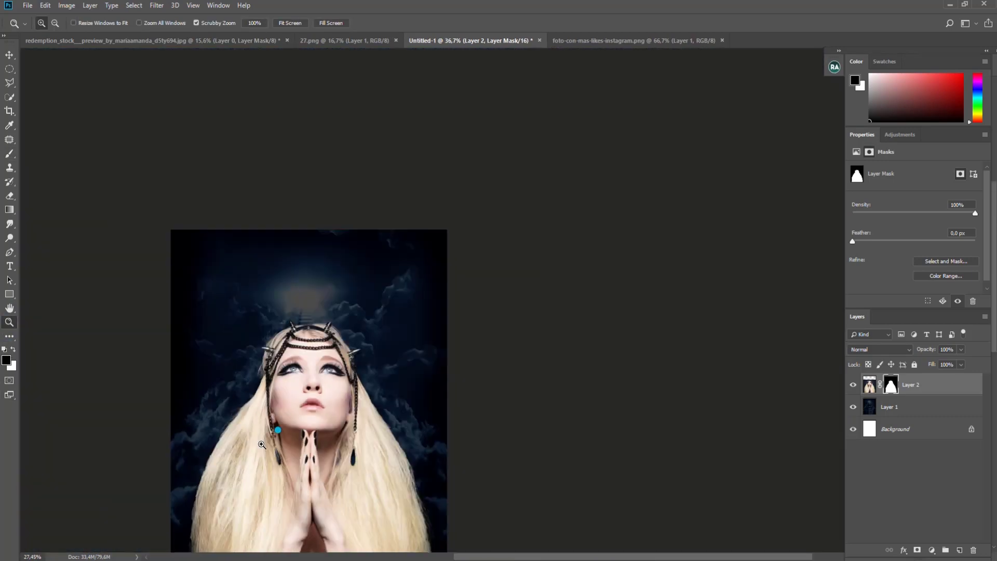
left_click_drag(574, 478, 576, 483)
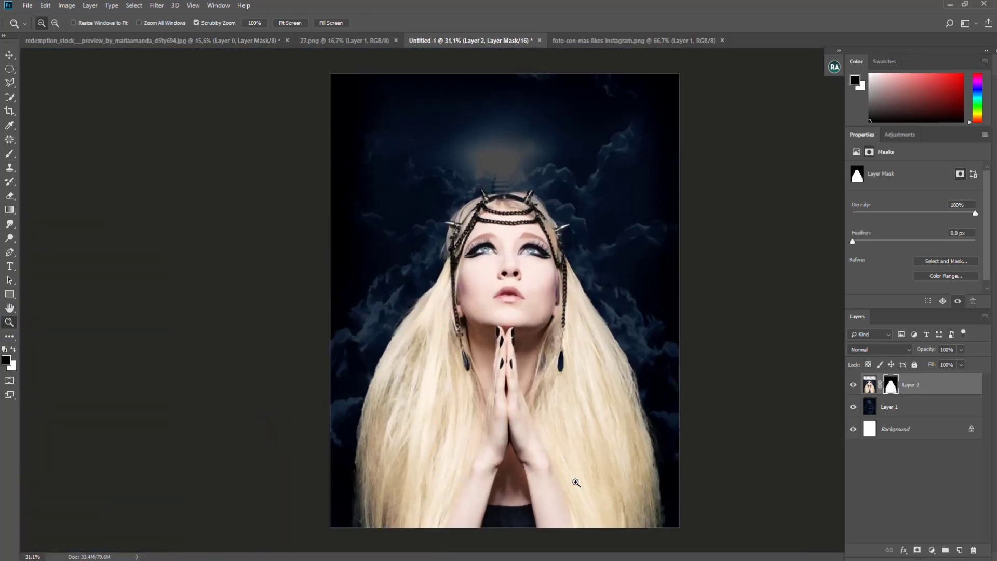
right_click(889, 388)
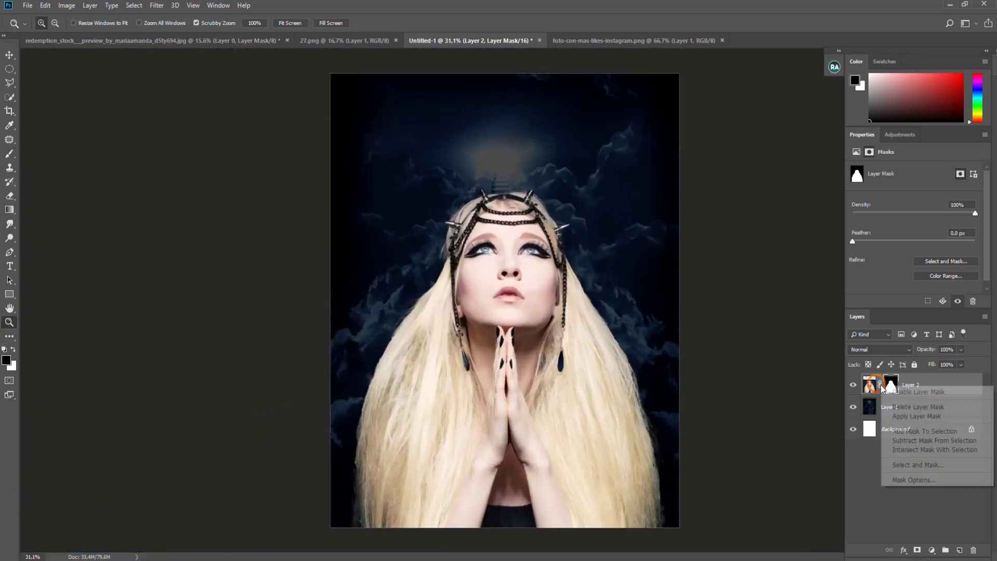
left_click(920, 417)
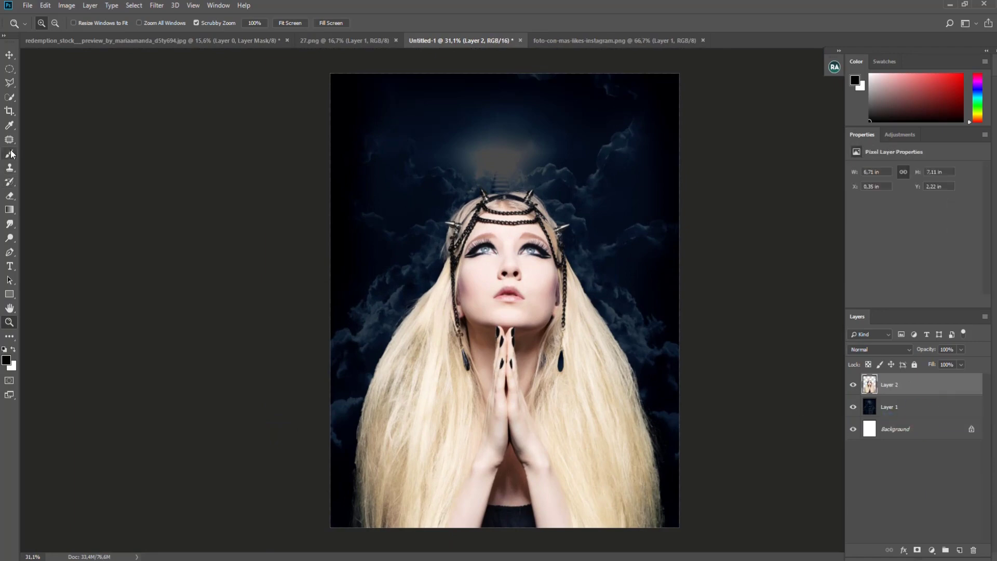
Smudge the lower-left hair with the DUSTER_V brush, then zoom in on hands and lower hair.
right_click(9, 224)
left_click(42, 245)
right_click(647, 418)
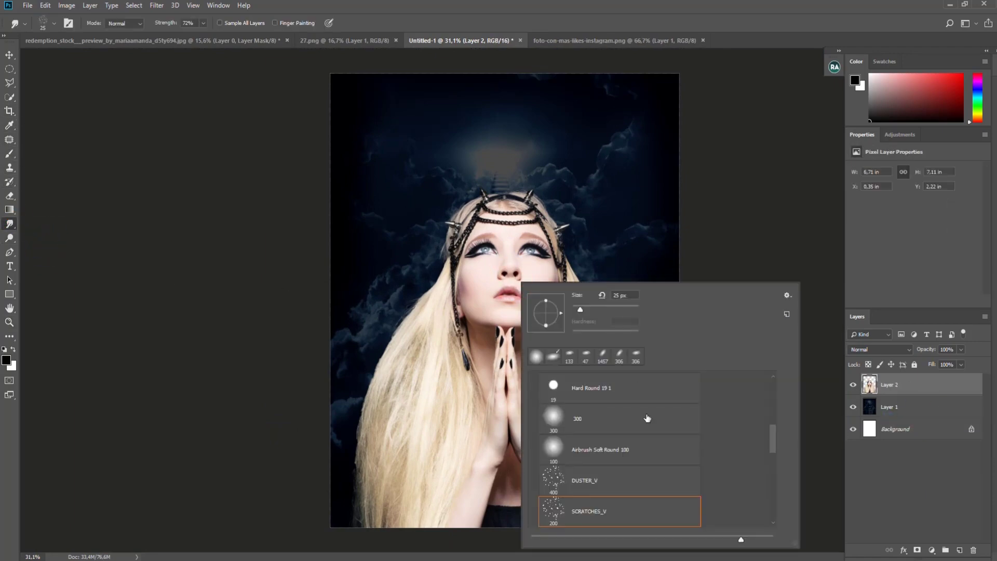
left_click(623, 490)
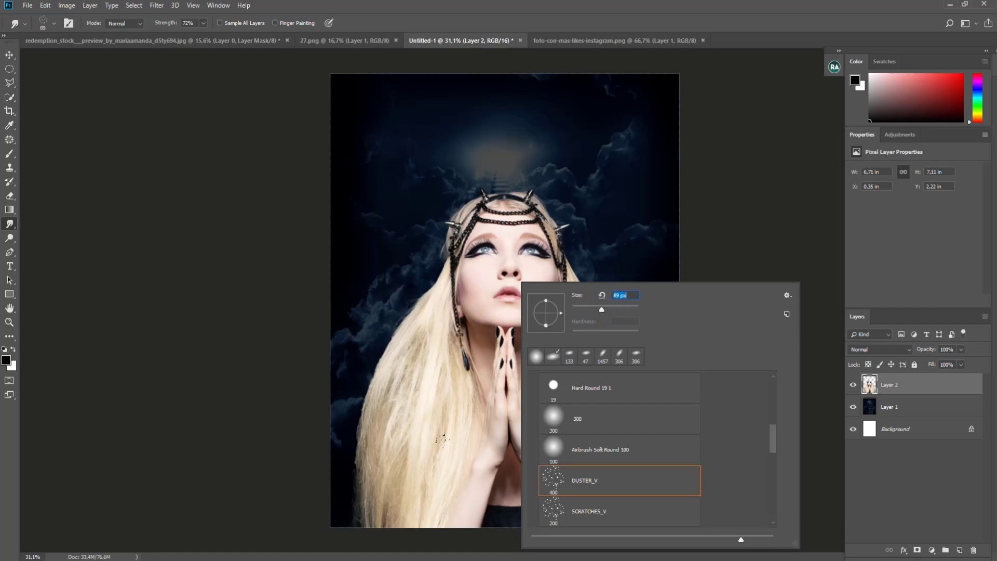
left_click_drag(385, 463, 388, 474)
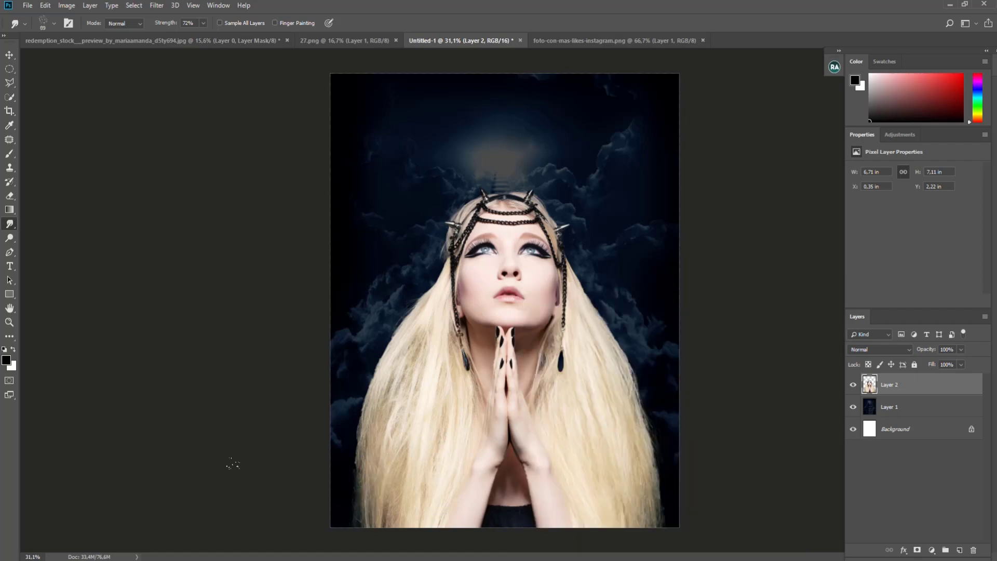
key("z")
left_click_drag(421, 528, 423, 528)
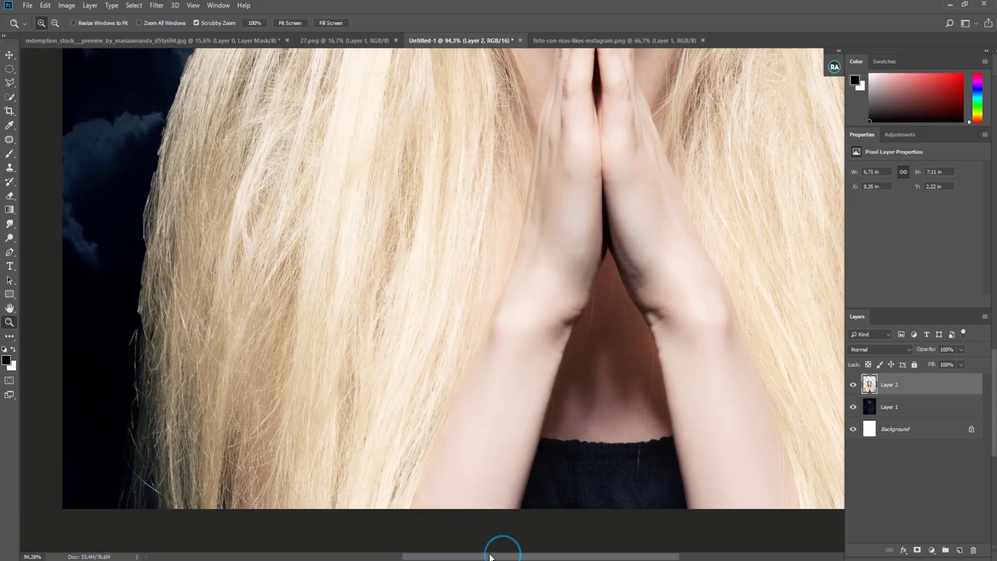
scroll(420, 380, "left", 5)
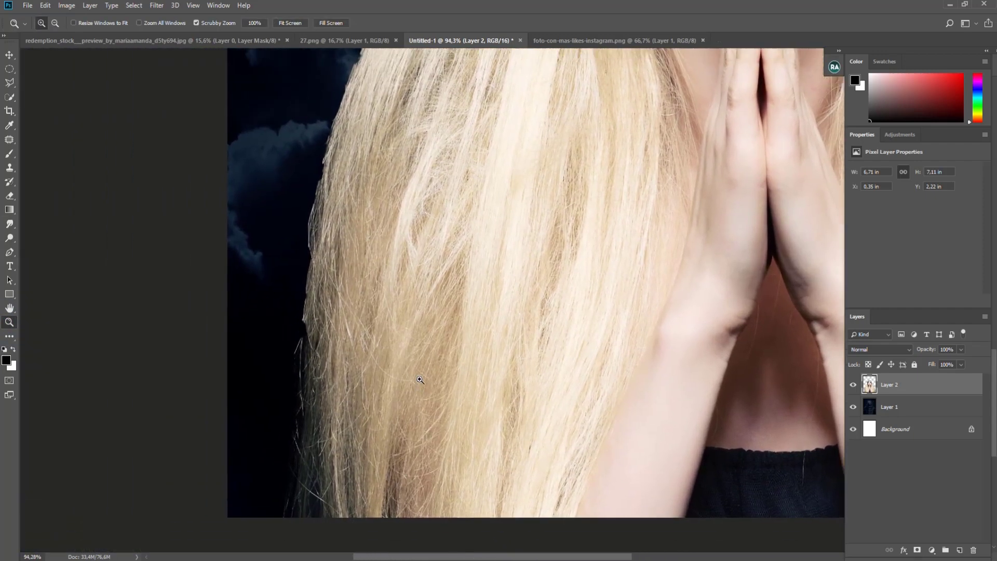
Load the SCRATCHES_V brush tip for the Smudge tool and adjust its strength.
left_click(9, 223)
right_click(267, 214)
left_click(364, 466)
scroll(560, 392, "down", 1)
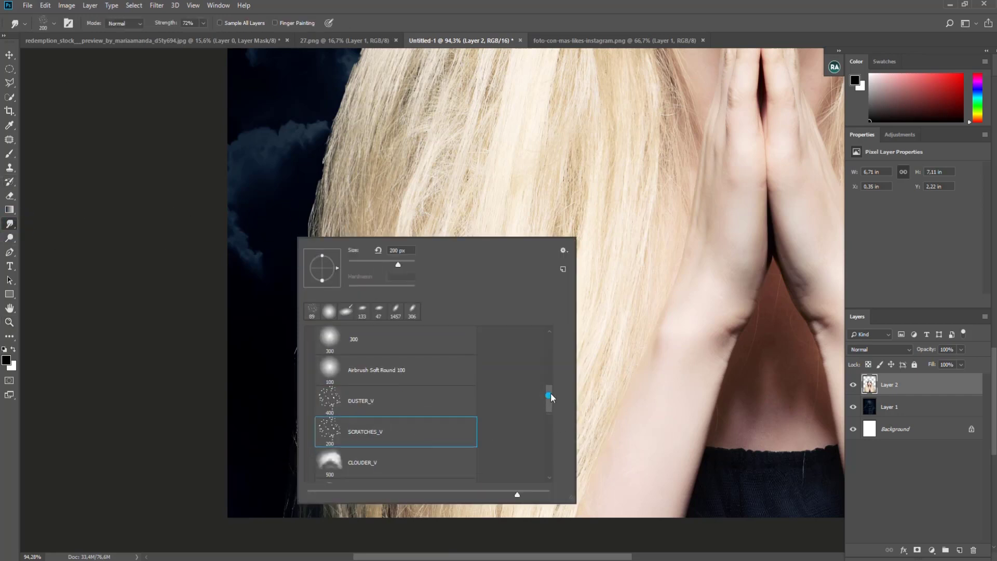
left_click_drag(550, 393, 549, 461)
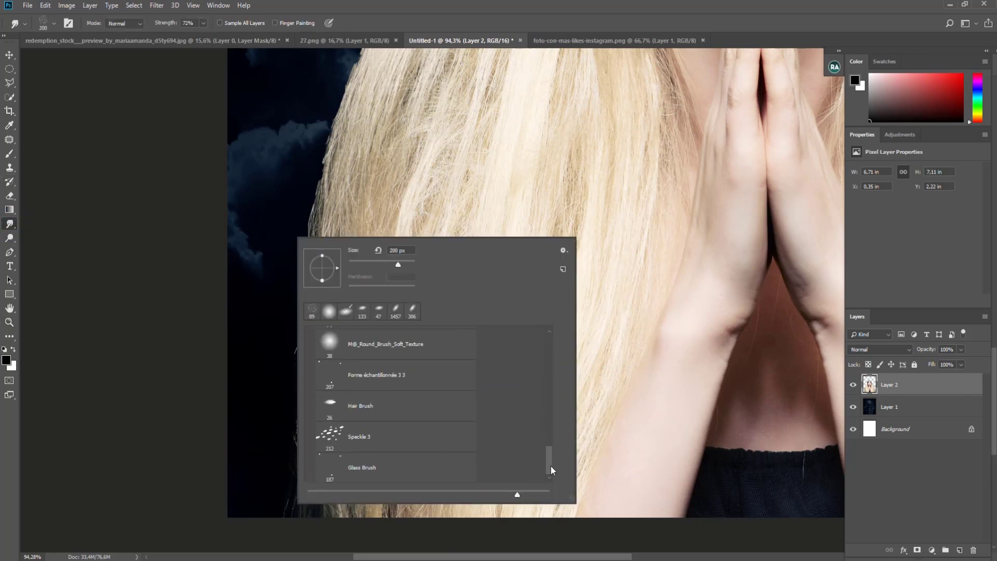
left_click(853, 239)
right_click(340, 483)
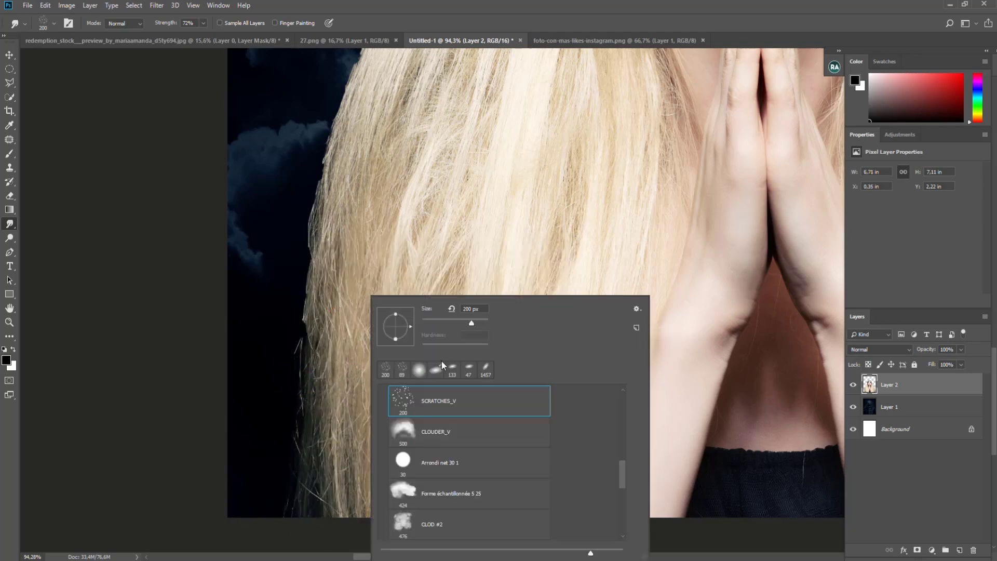
left_click(203, 24)
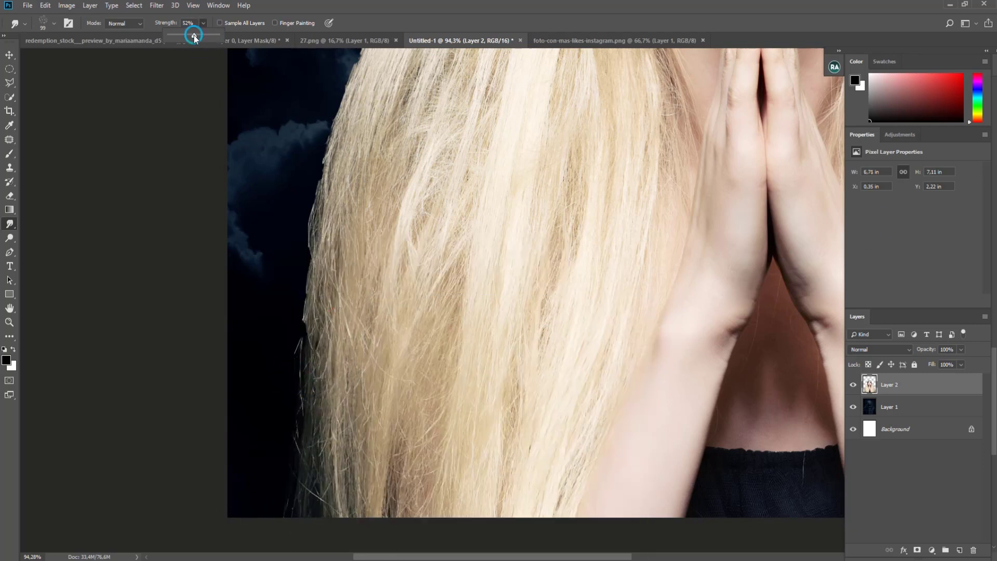
Smudge the left hair edge outward into the sky, switching to a 40 px tip for the lower edge.
left_click_drag(312, 341, 285, 356)
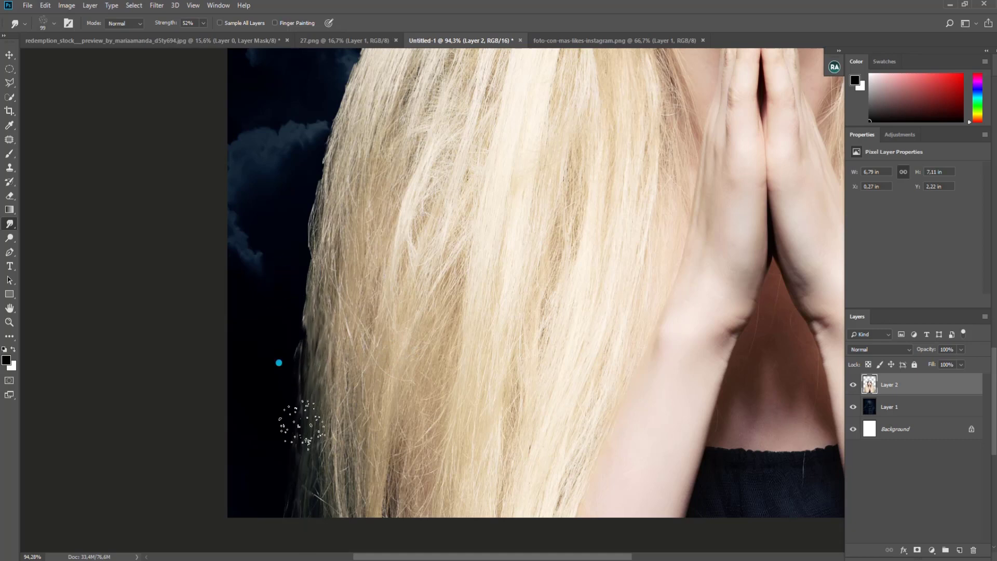
left_click_drag(327, 151, 307, 265)
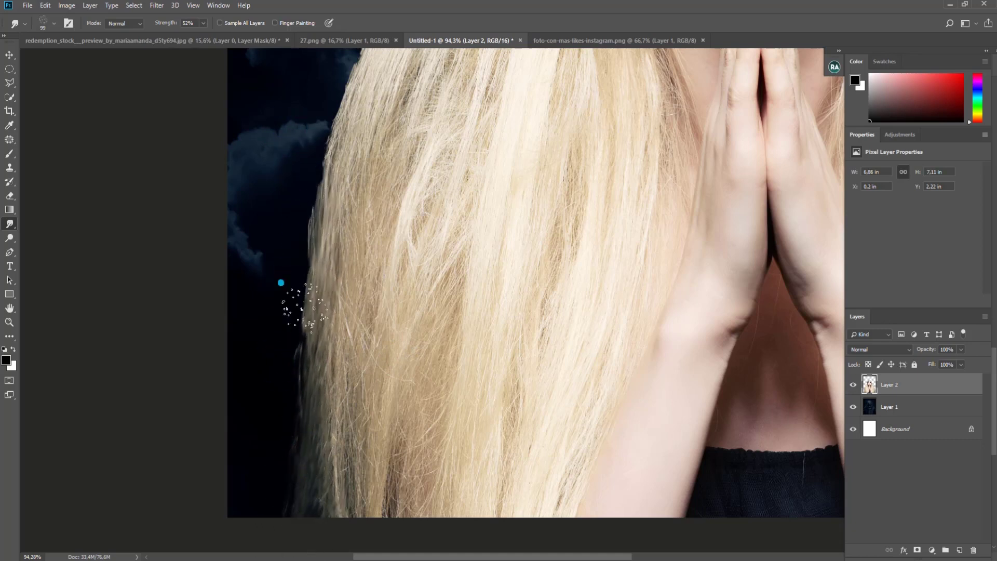
left_click_drag(306, 312, 299, 390)
right_click(340, 421)
double_click(464, 415)
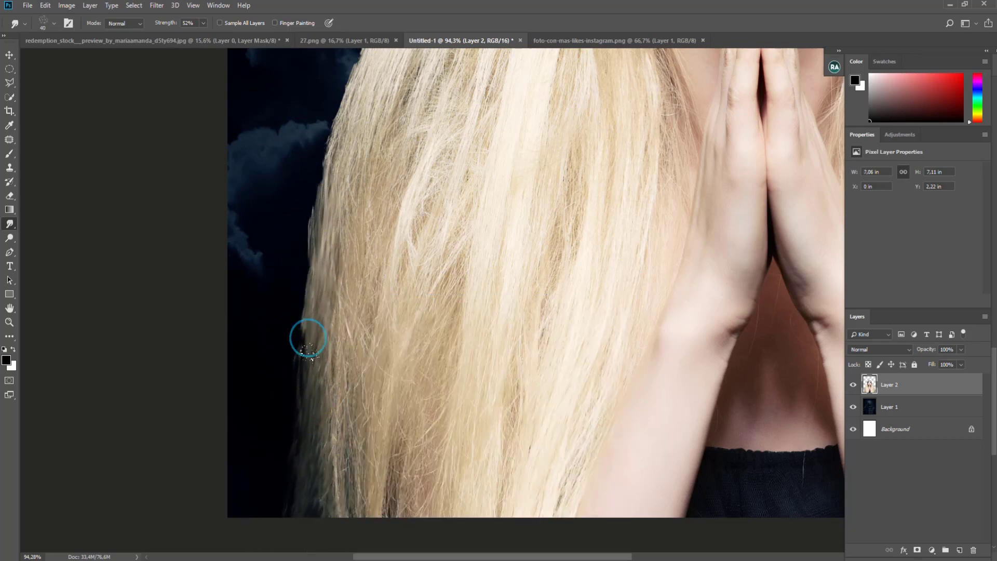
left_click_drag(331, 480, 353, 411)
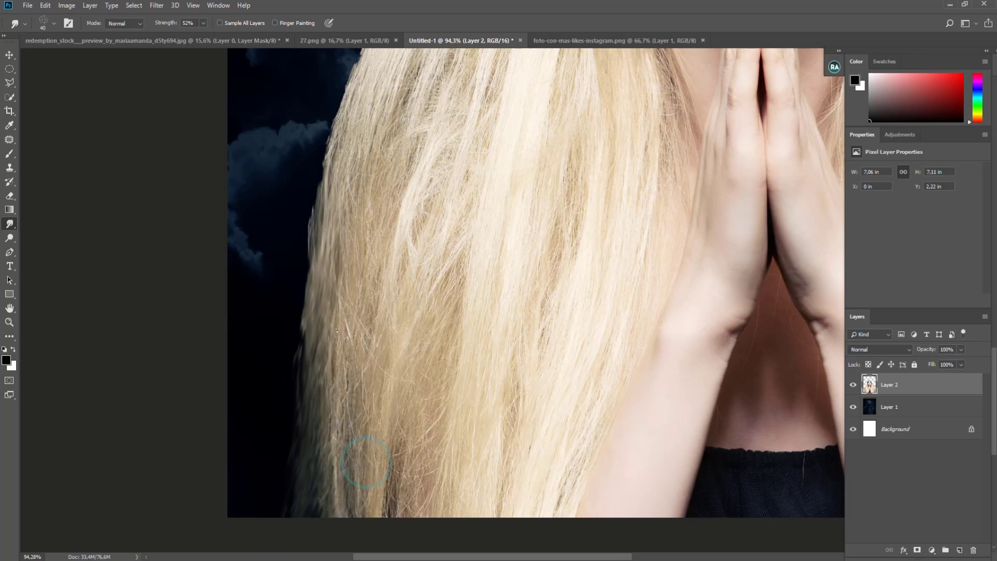
Try the Speckle 3 brush tip, then switch to the Hair Brush tip.
scroll(332, 162, "up", 1)
right_click(342, 263)
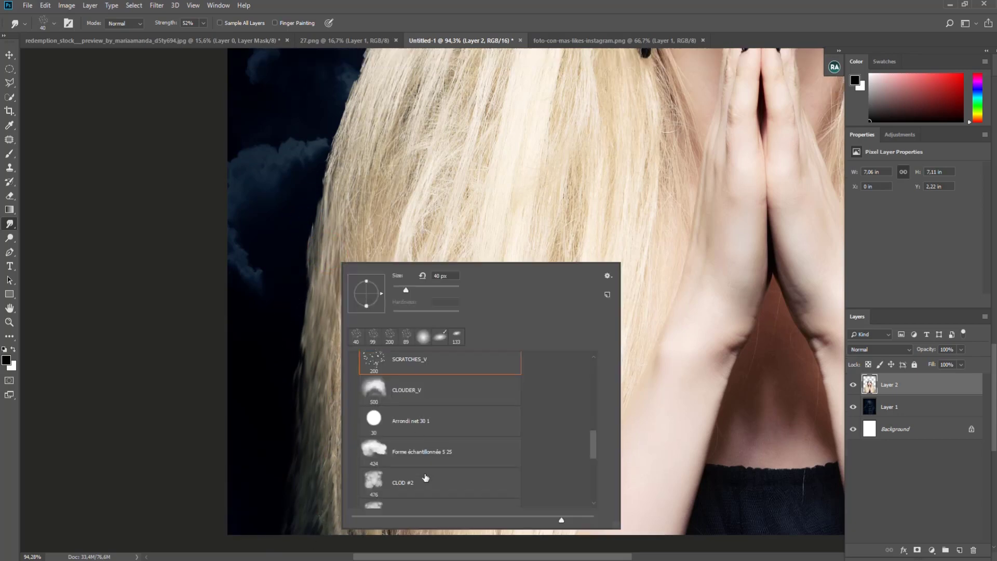
scroll(424, 474, "down", 2)
scroll(424, 476, "down", 2)
scroll(425, 478, "down", 2)
scroll(425, 477, "down", 2)
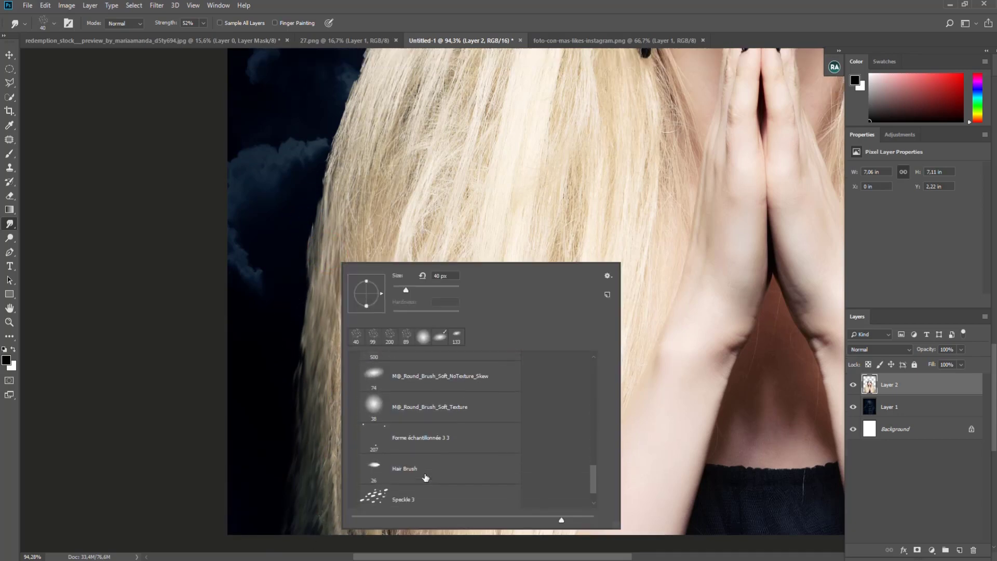
scroll(437, 458, "down", 1)
left_click(448, 462)
left_click_drag(406, 289, 409, 289)
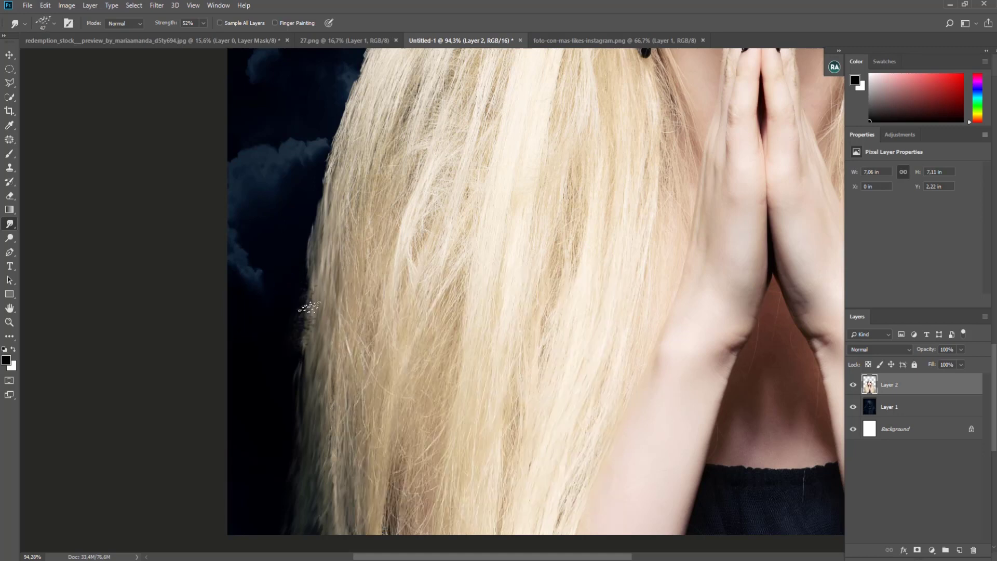
right_click(385, 297)
scroll(506, 484, "up", 1)
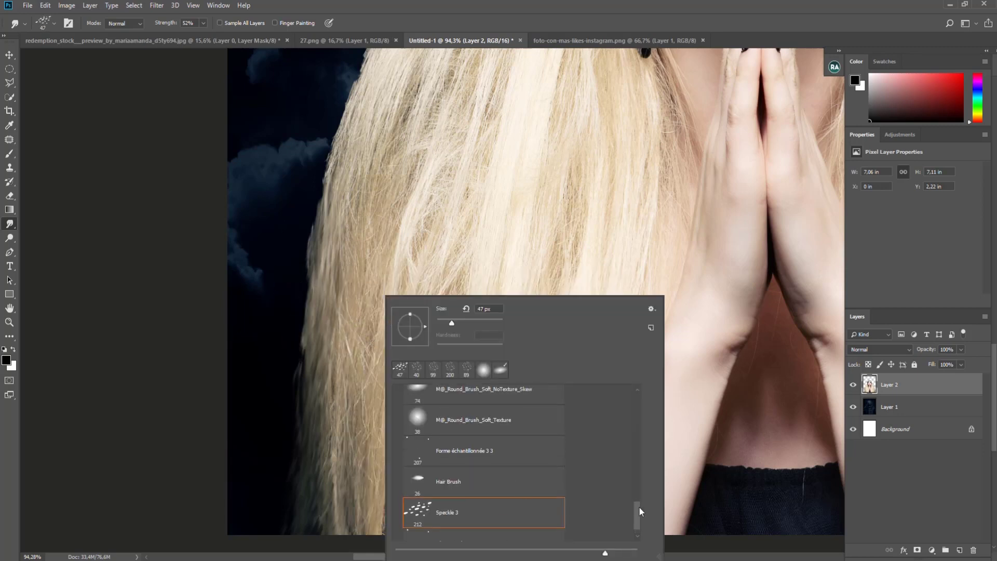
scroll(597, 509, "up", 1)
left_click(457, 487)
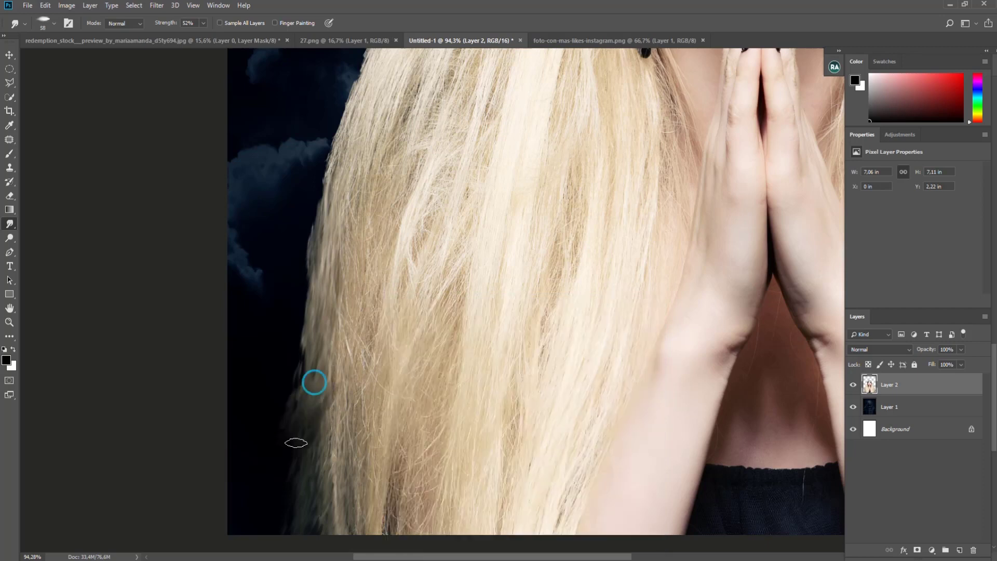
Smudge fine strands out from the left hair edge with a 17 px Hair Brush.
right_click(352, 296)
left_click_drag(411, 323, 409, 326)
key("Return")
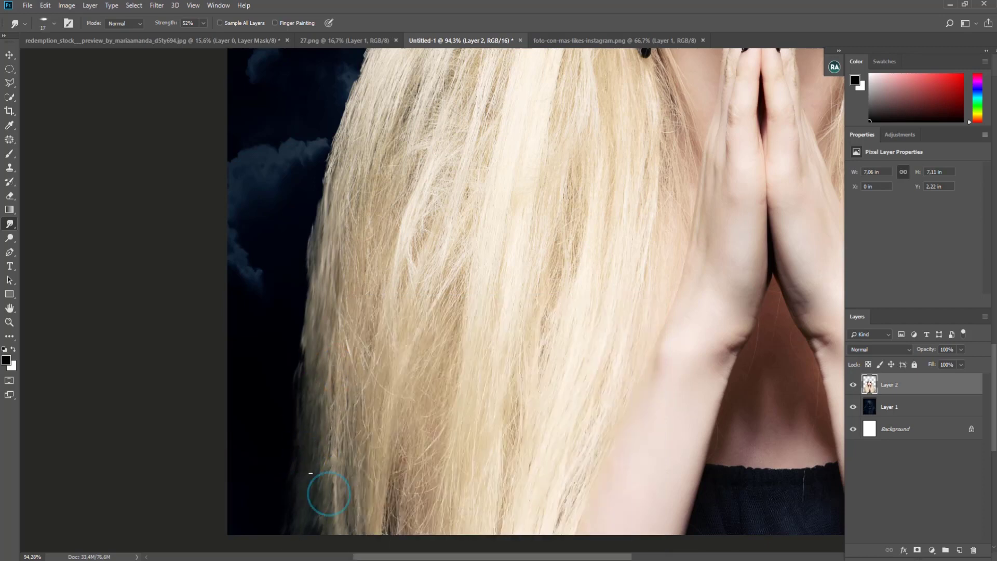
left_click_drag(321, 235, 304, 306)
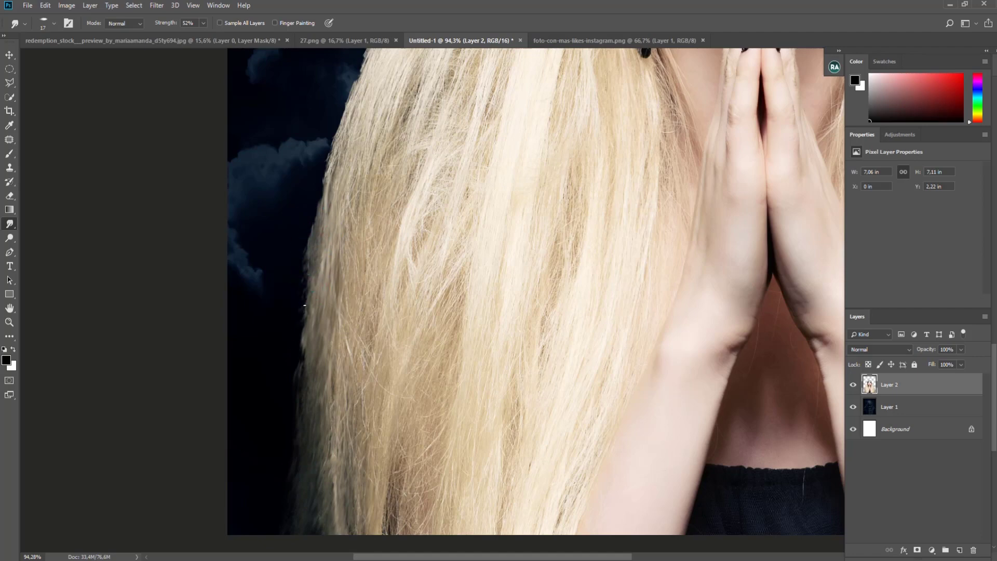
left_click_drag(305, 342, 303, 346)
left_click(9, 322)
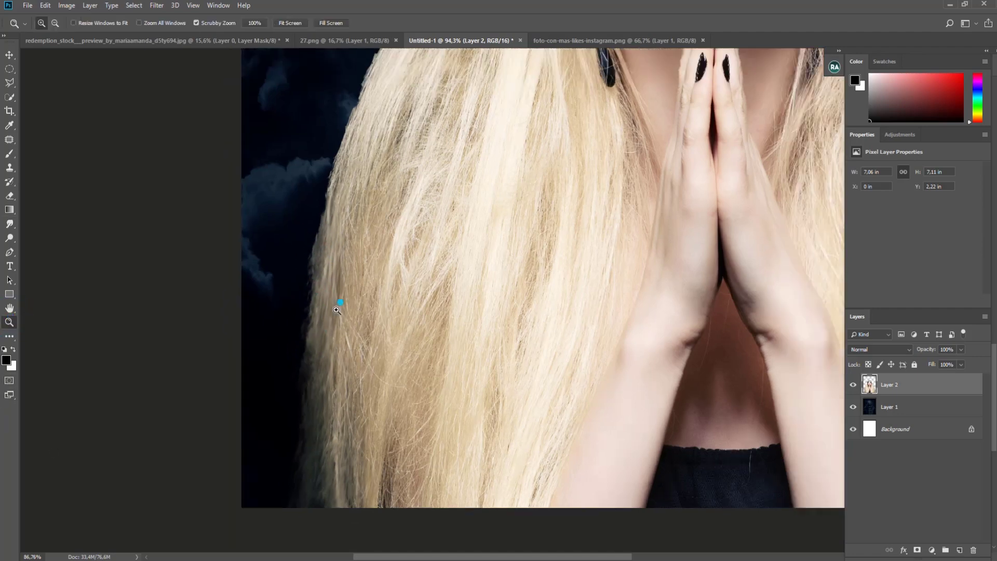
scroll(528, 331, "down", 5)
scroll(763, 510, "up", 5)
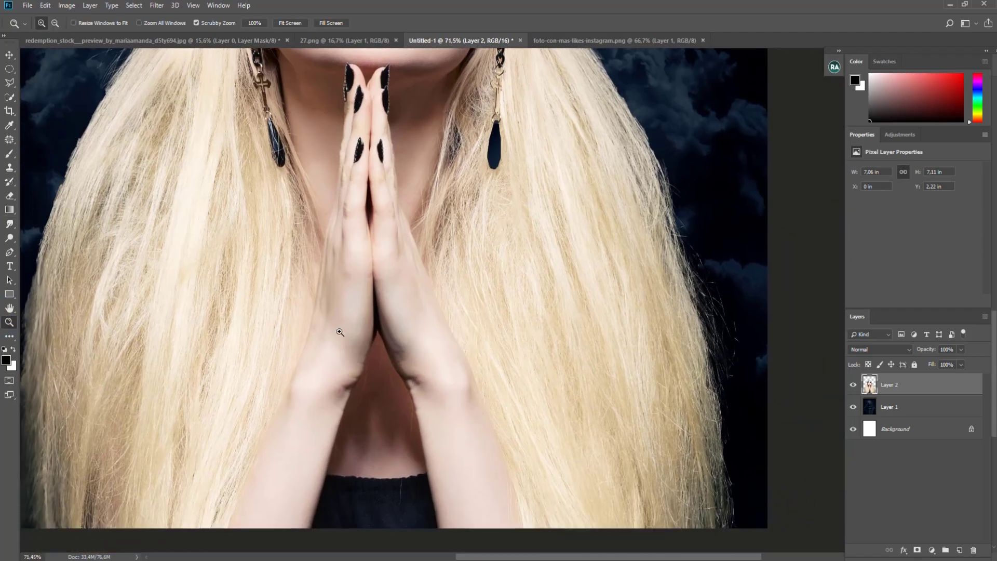
left_click(9, 224)
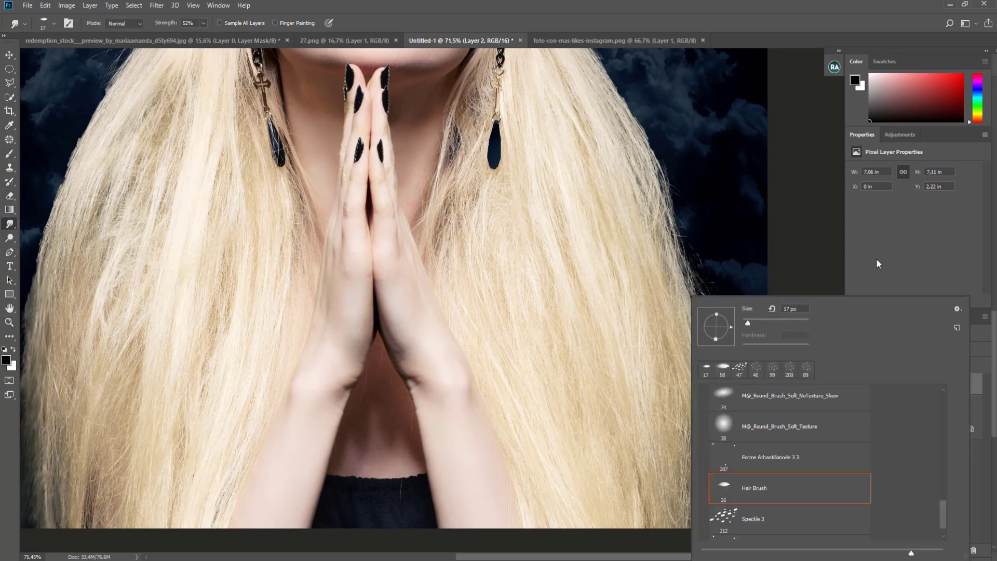
Add a new layer and set up a 1 px Hair Brush with a beige colour sampled from the hair.
left_click(961, 551)
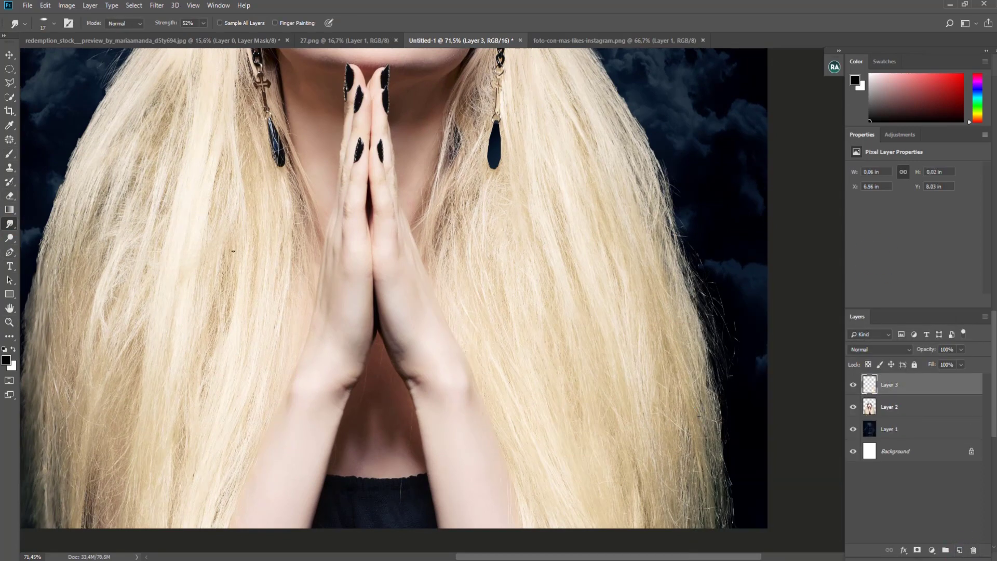
left_click(10, 154)
right_click(678, 388)
double_click(722, 467)
left_click(648, 349, "alt")
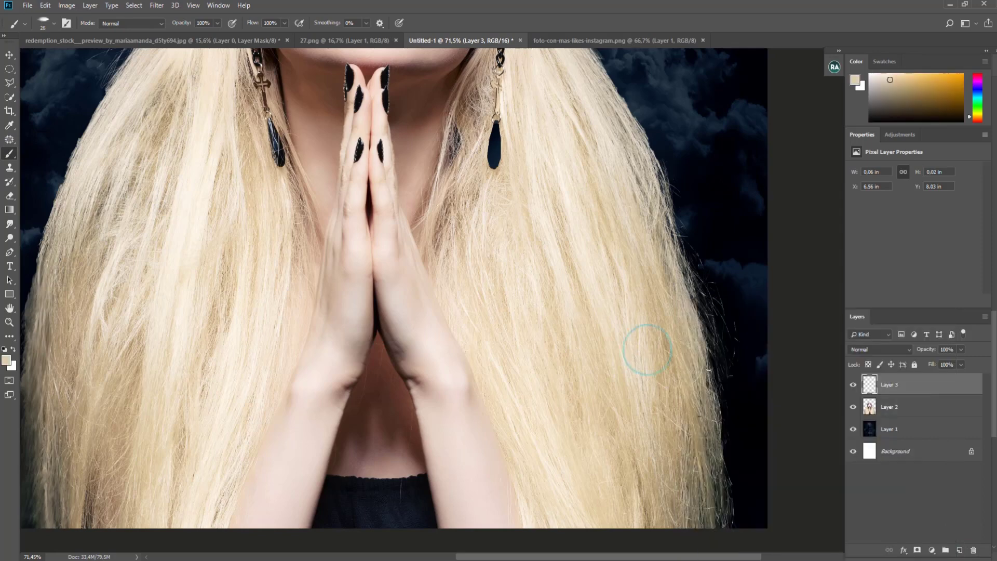
right_click(736, 408)
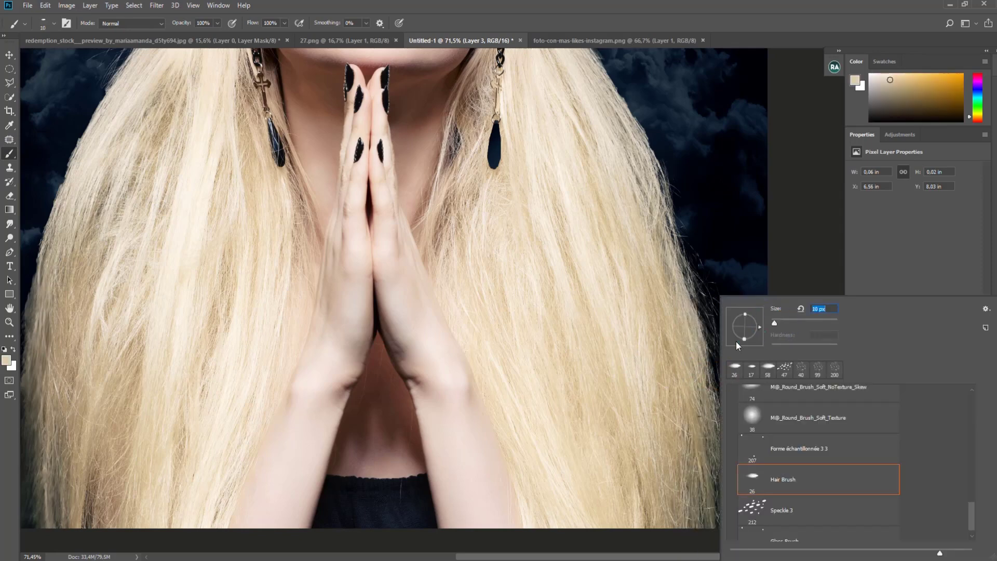
key("Return")
right_click(732, 470)
key("Return")
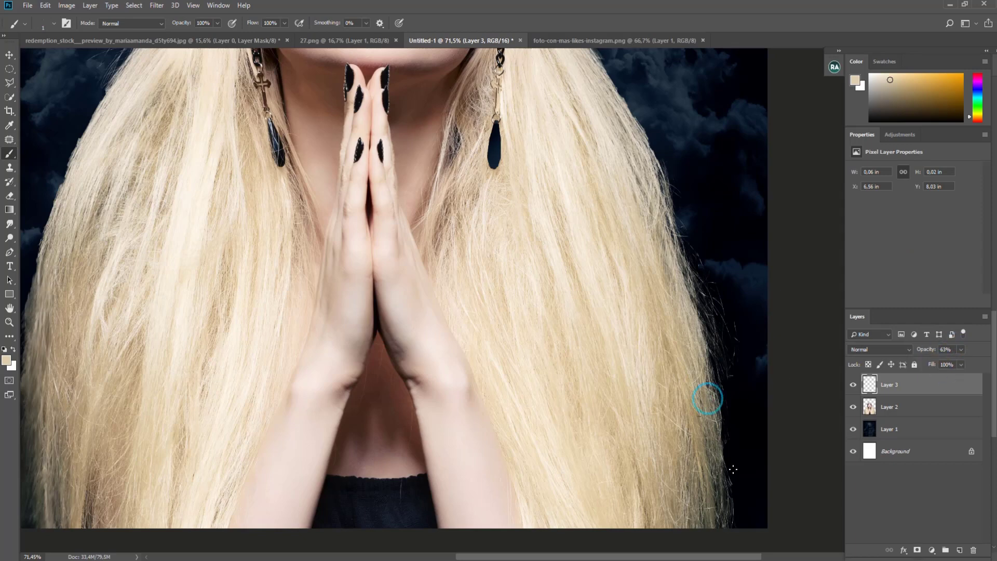
Paint thin stray strands along the lower-right hair edge, resampling darker and lighter hair tones.
left_click_drag(707, 478, 729, 521)
right_click(692, 233)
key("Return")
left_click(705, 447, "alt")
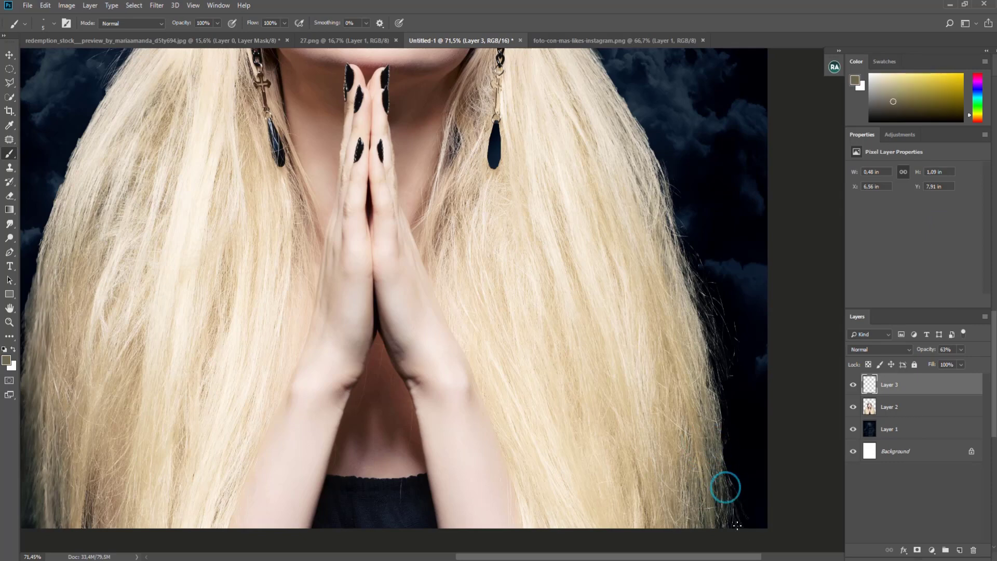
left_click_drag(727, 452, 707, 391)
left_click_drag(728, 385, 699, 333)
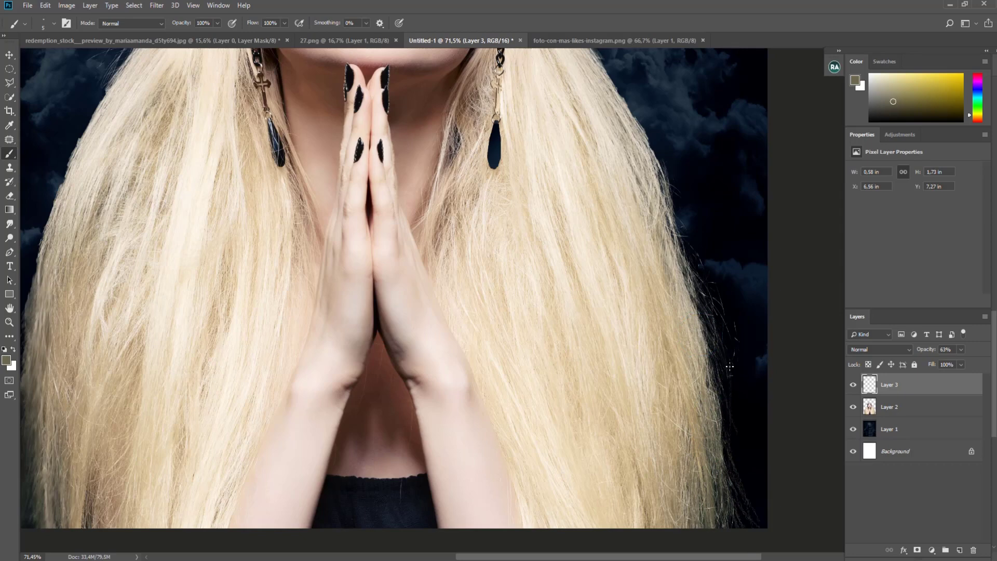
left_click(697, 330, "alt")
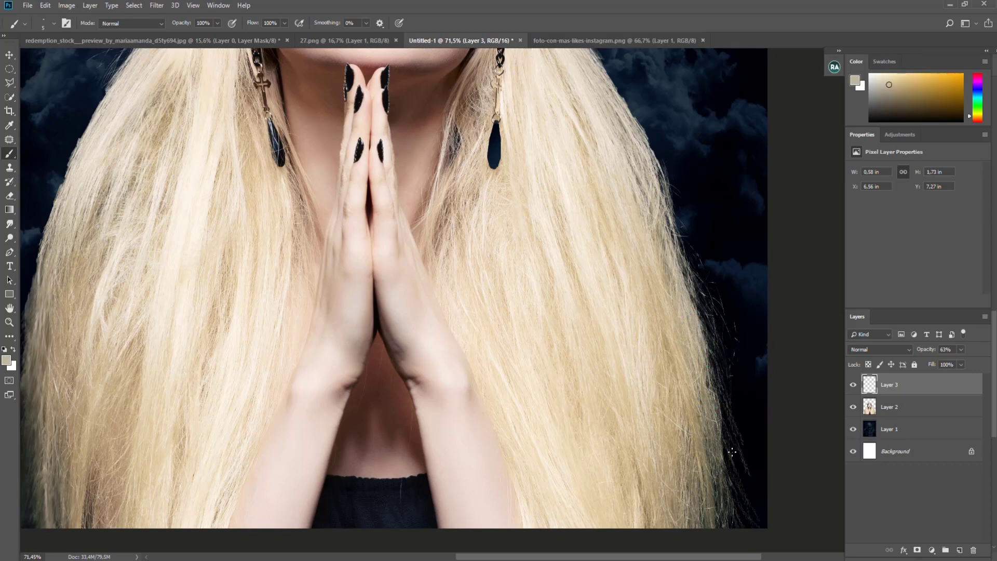
left_click_drag(731, 485, 728, 439)
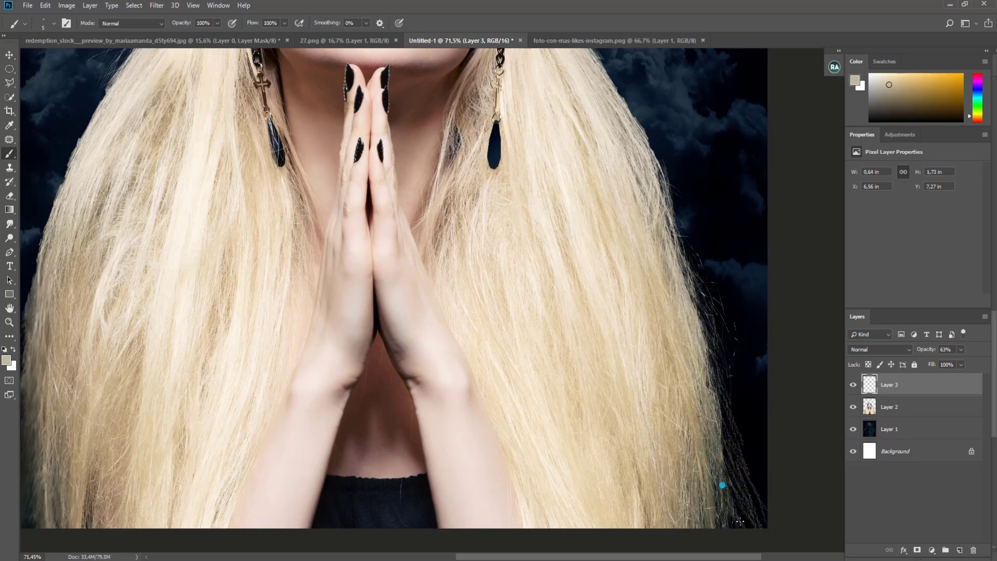
Soften the painted strands with a 4.3 px Gaussian Blur.
left_click(156, 5)
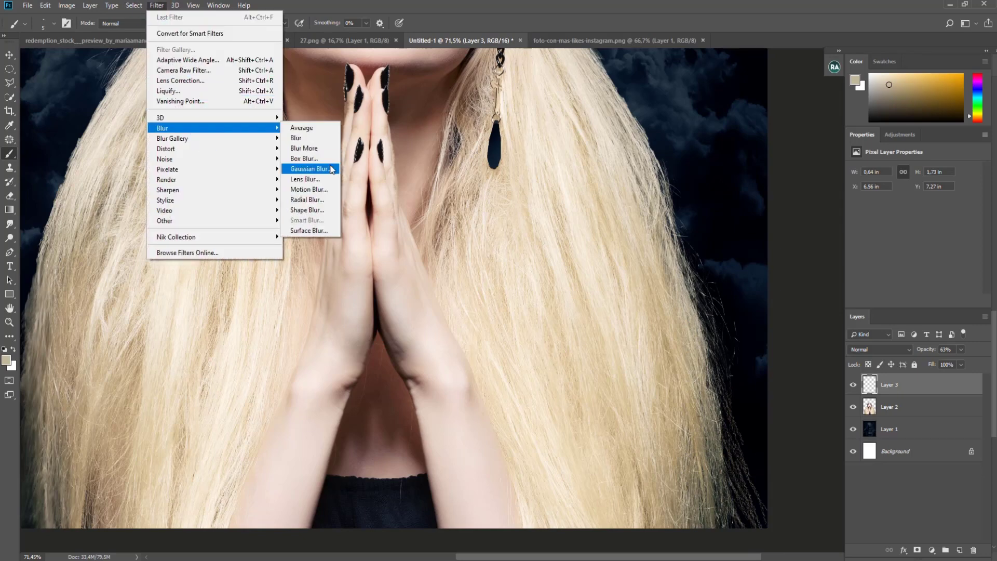
left_click(312, 169)
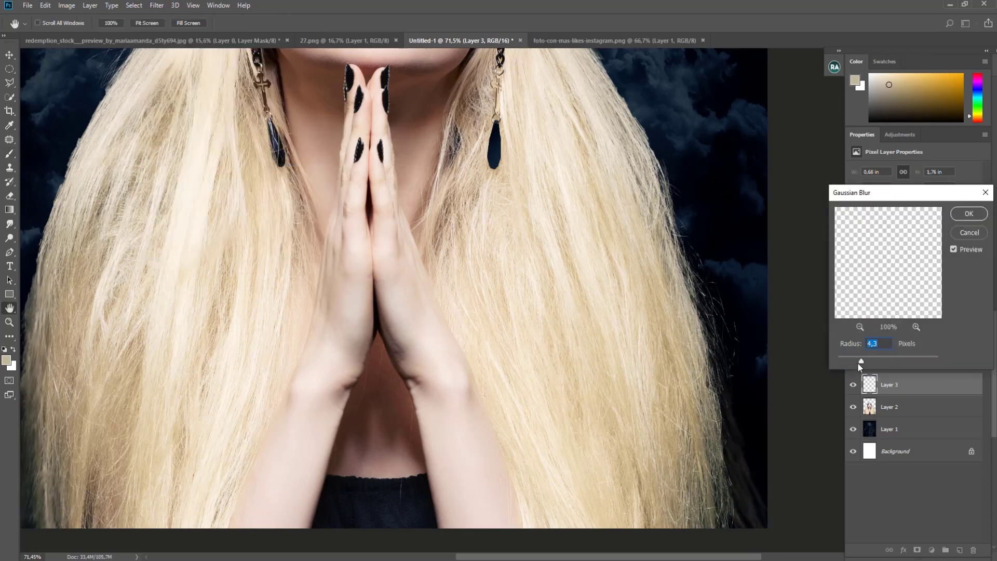
left_click(969, 214)
Pick the Smudge tool with the SCRATCHES_V brush preset.
left_click(9, 223)
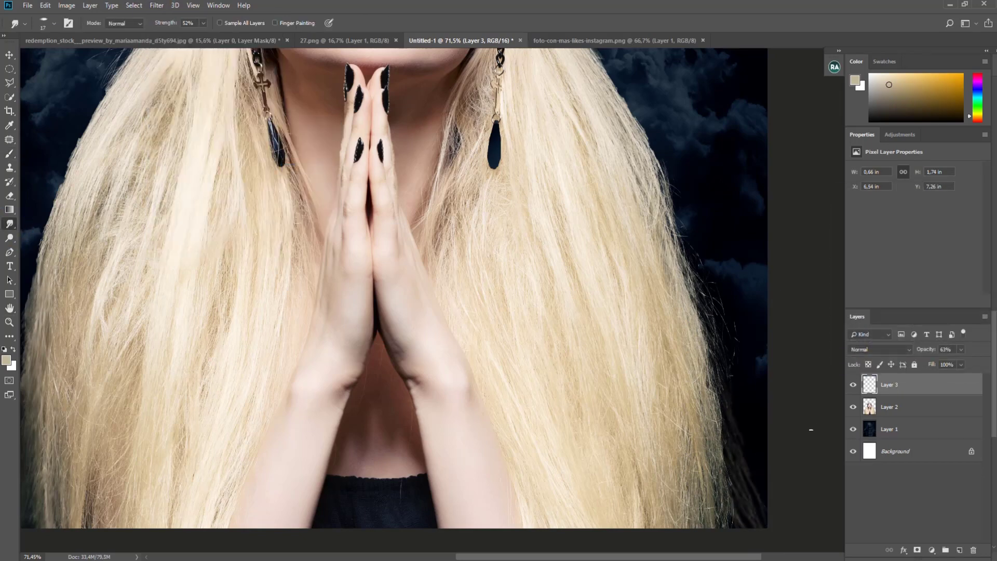
right_click(722, 408)
scroll(806, 507, "up", 5)
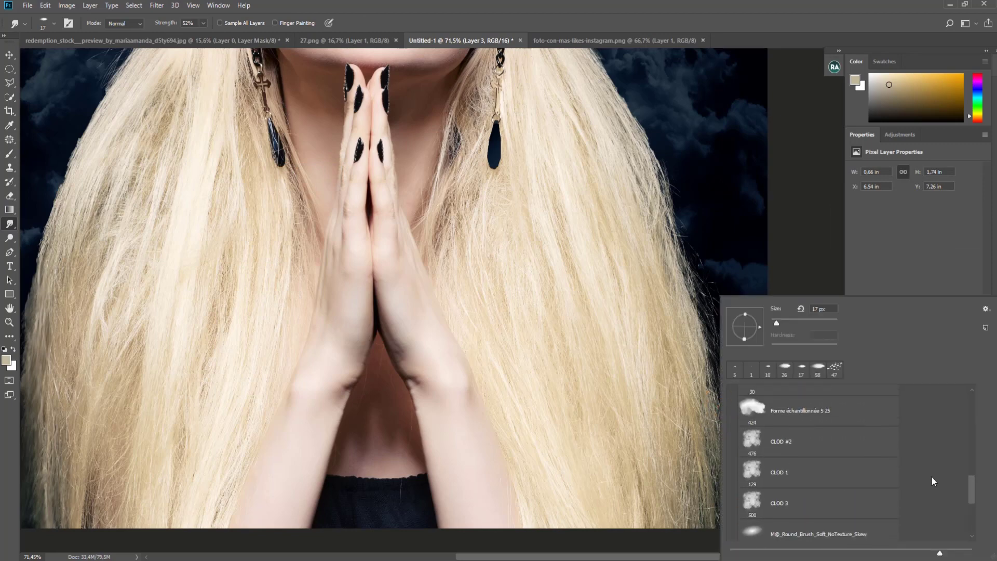
left_click_drag(973, 490, 973, 464)
left_click(811, 462)
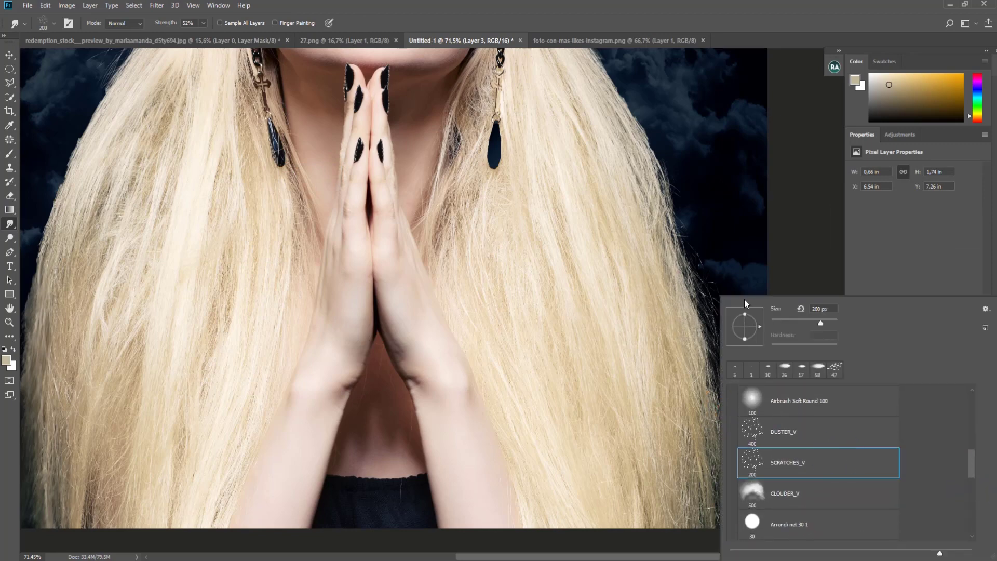
left_click(713, 450)
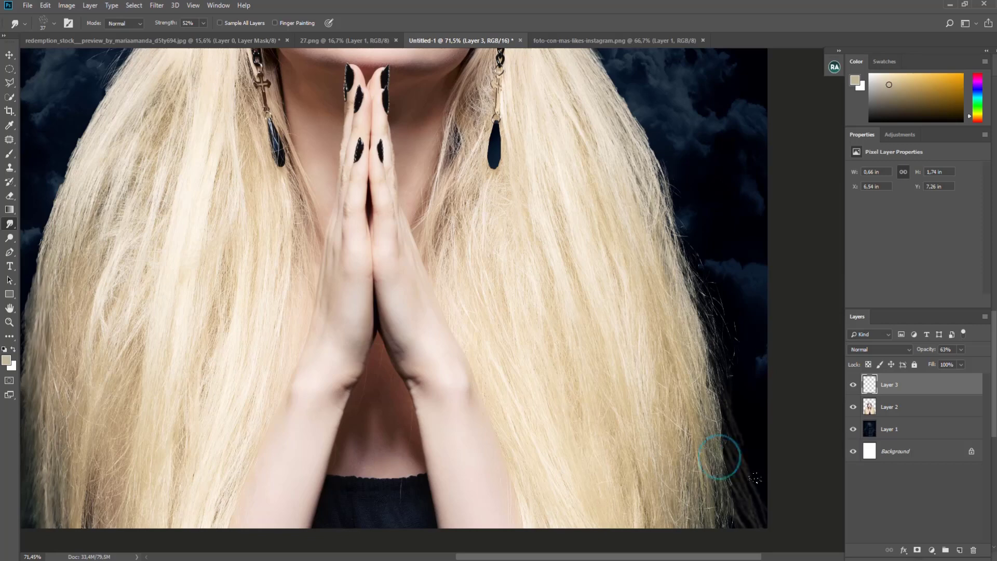
Smudge the hair ends on Layer 2 along the right edge, then zoom out to the whole composition.
key("alt+bracketleft")
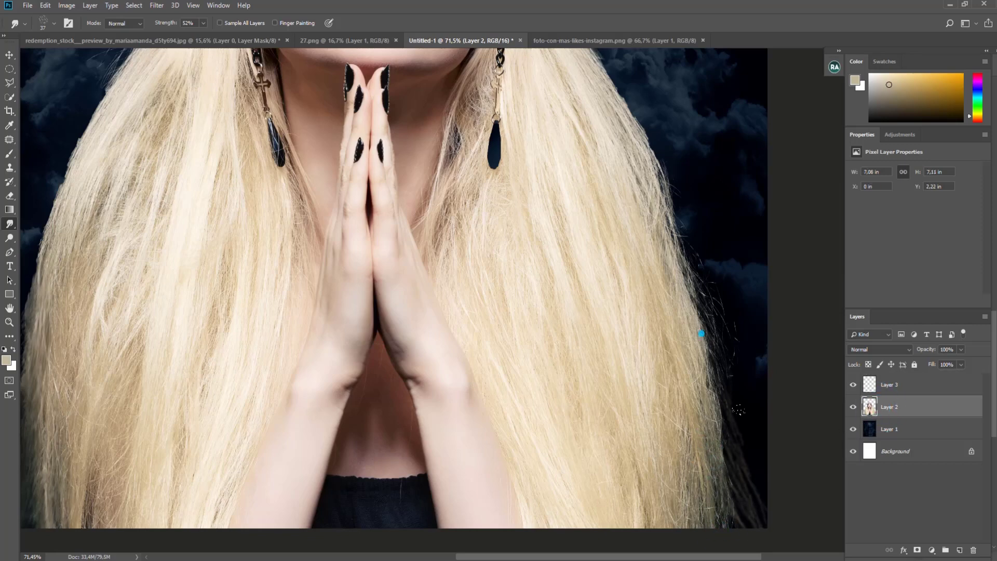
left_click_drag(703, 298, 694, 260)
left_click_drag(623, 142, 635, 180)
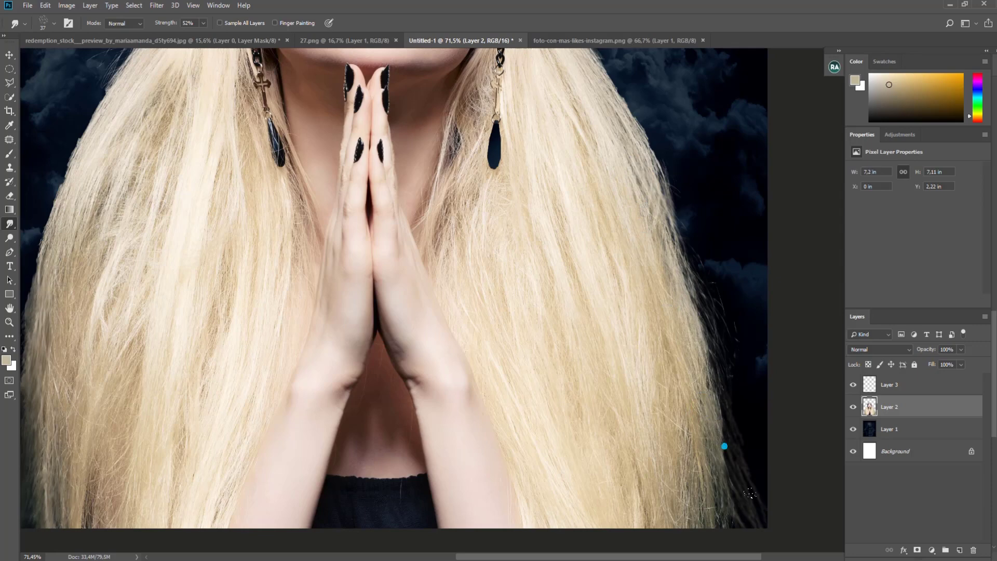
key("z")
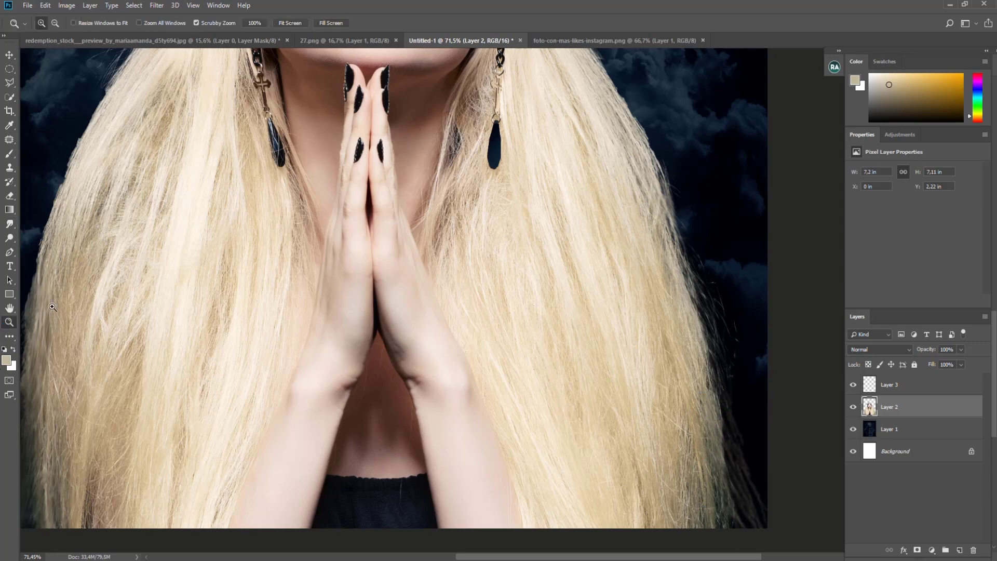
left_click_drag(675, 291, 597, 292)
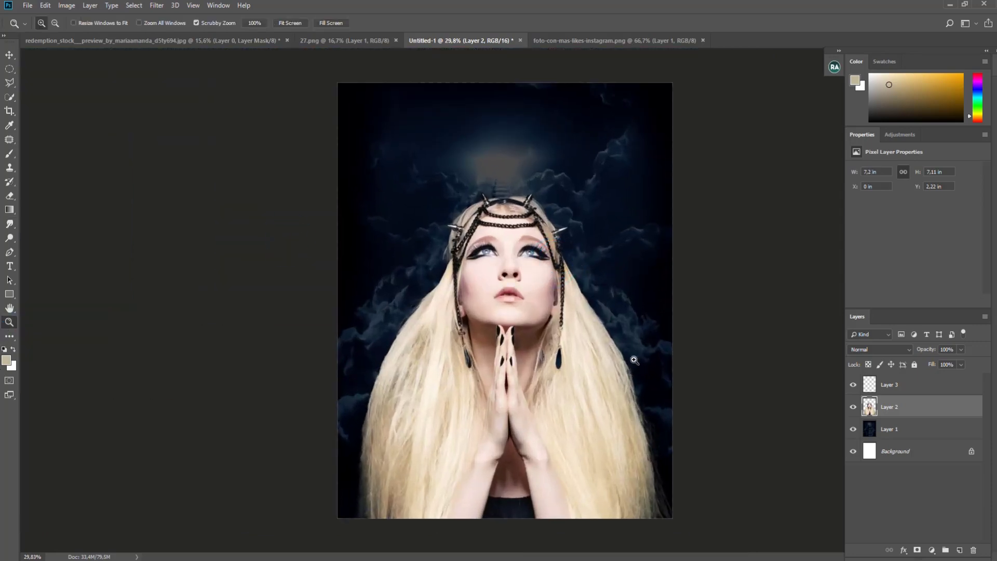
left_click(932, 550)
Add a Curves layer clipped to Layer 2 and shape the curve to darken the woman.
left_click(920, 416)
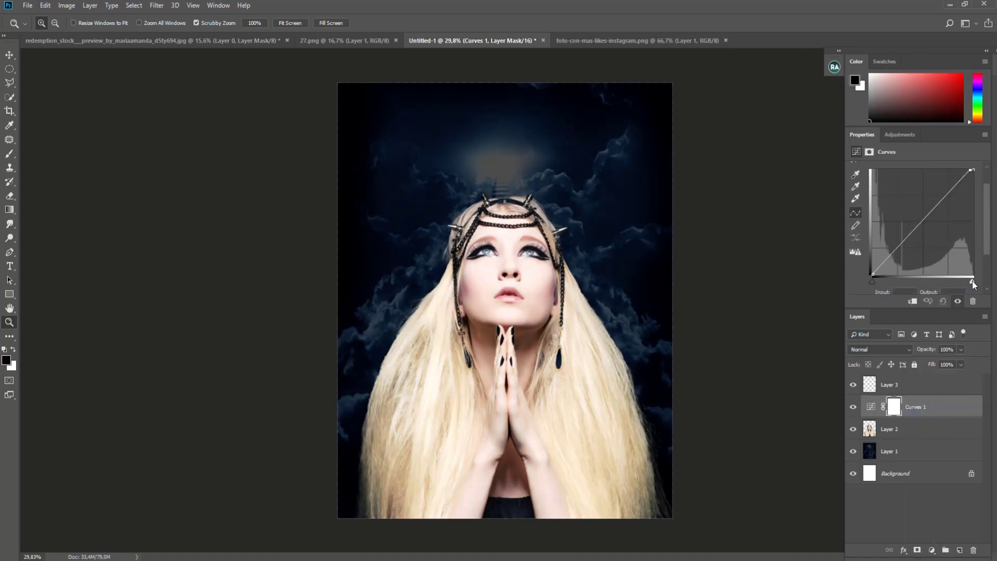
left_click_drag(974, 170, 973, 197)
left_click(913, 302)
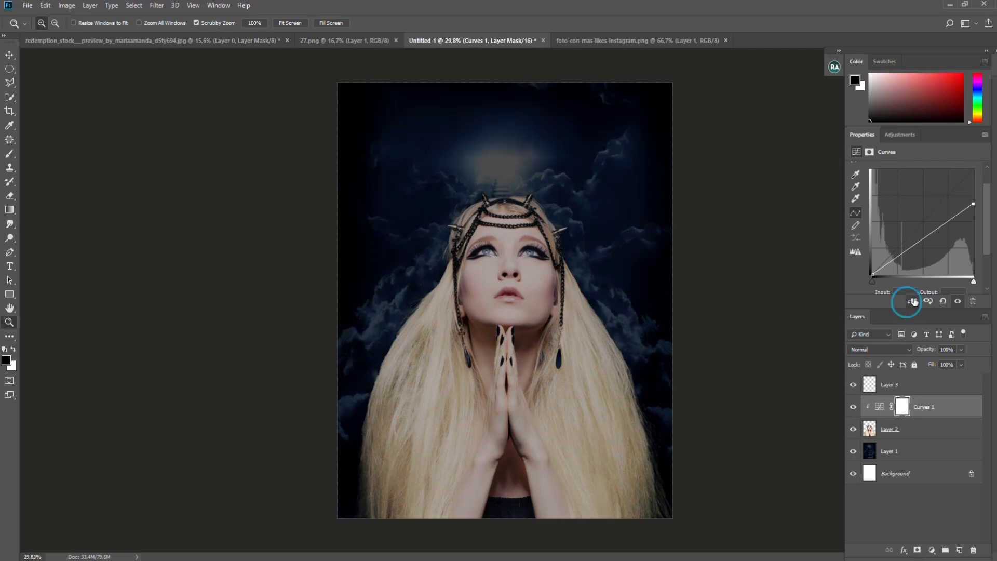
mouse_move(931, 229)
left_mouse_down()
mouse_move(944, 245)
mouse_move(931, 239)
left_mouse_up()
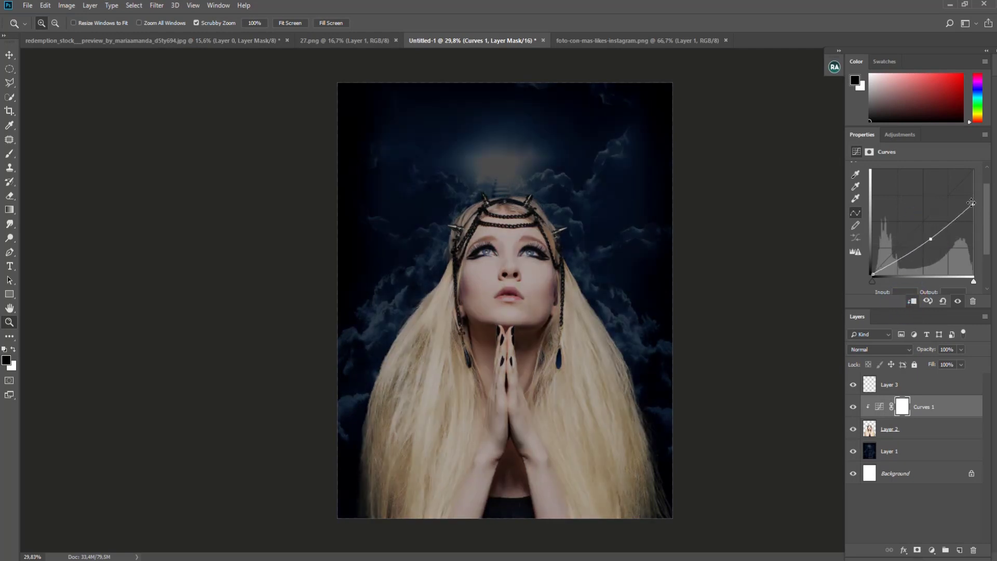
mouse_move(972, 203)
left_mouse_down()
mouse_move(975, 218)
mouse_move(929, 245)
left_mouse_up()
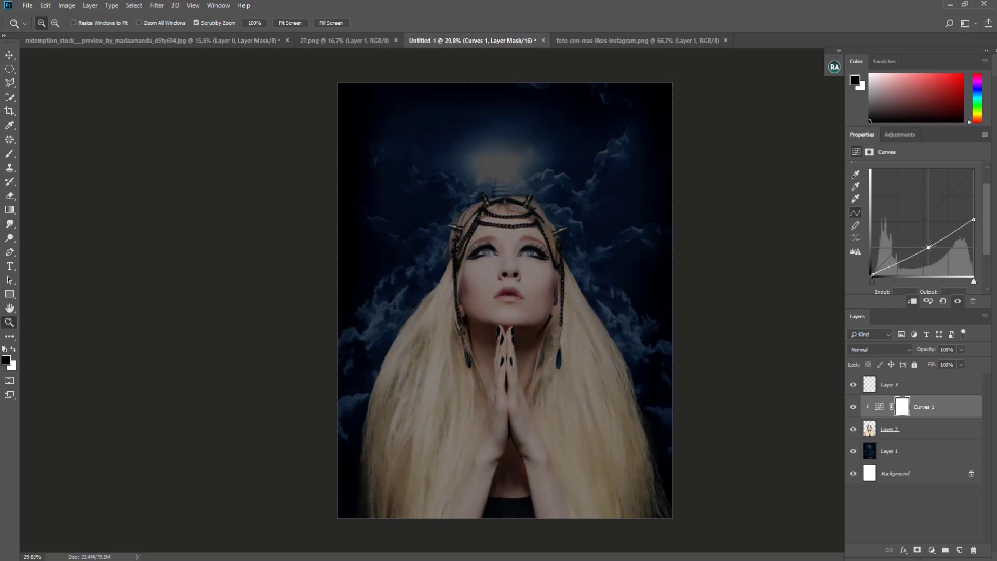
left_click_drag(973, 220, 973, 198)
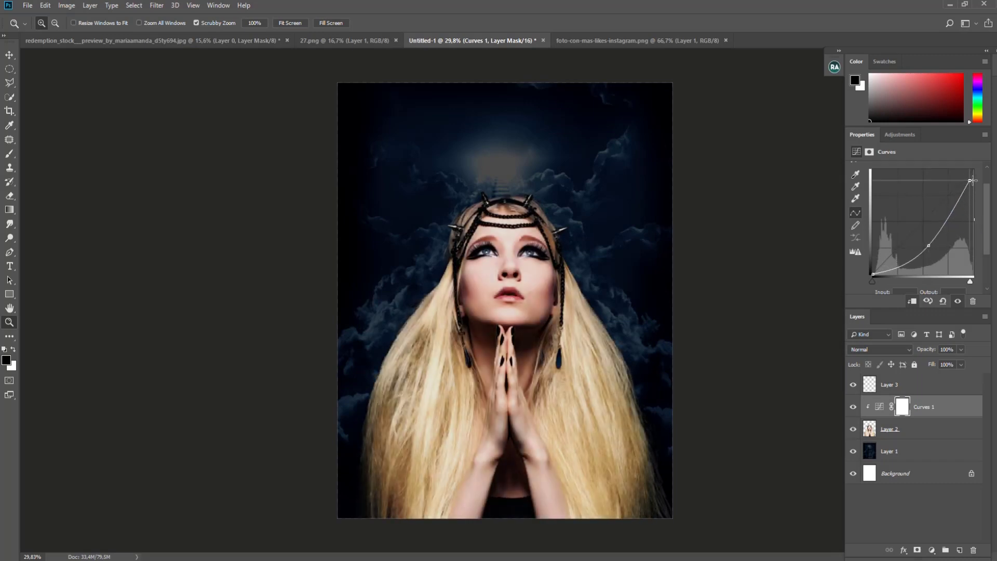
left_click_drag(885, 281, 865, 279)
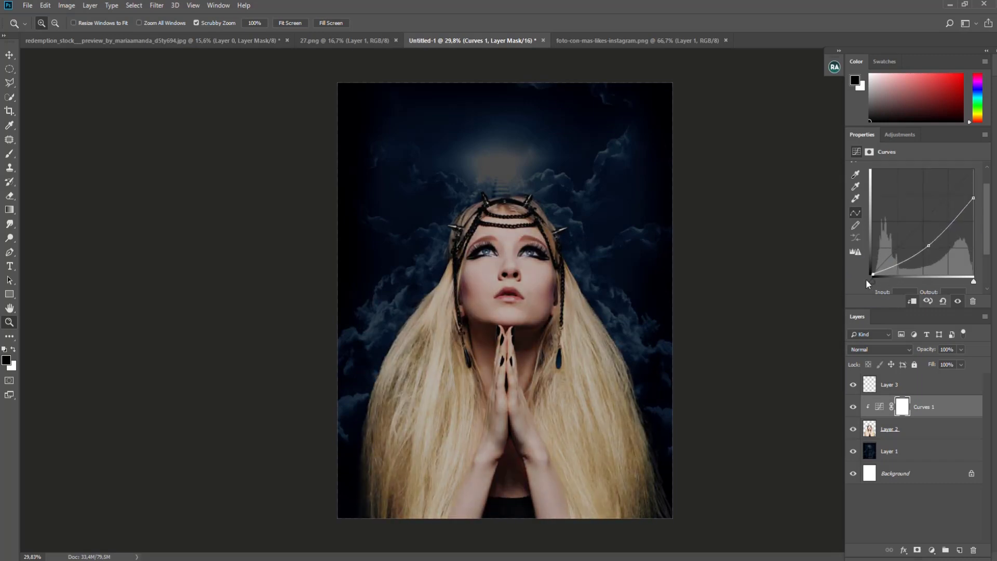
left_click_drag(929, 245, 933, 240)
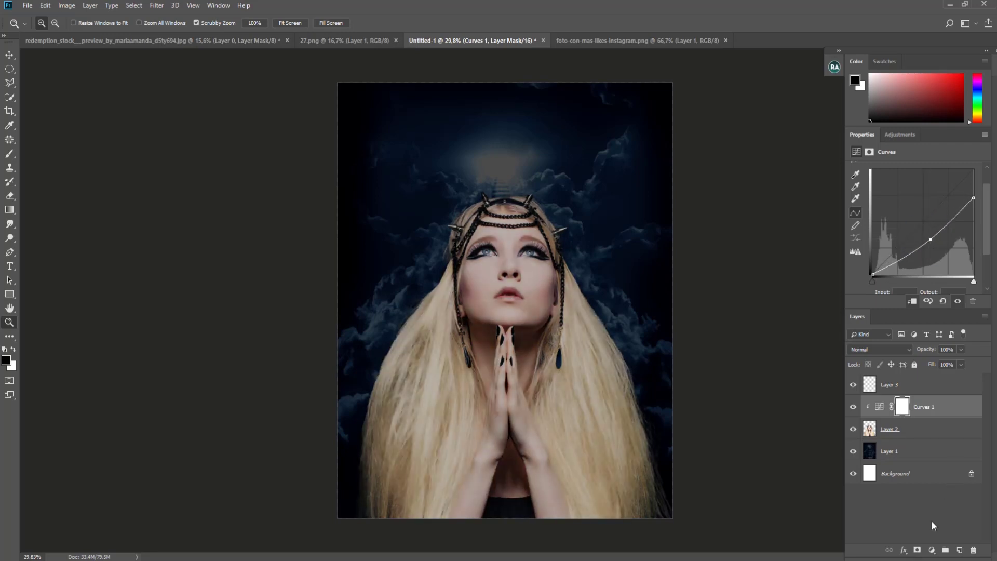
Add a clipped Brightness/Contrast layer with Brightness lowered to -150.
left_click(933, 550)
left_click(956, 391)
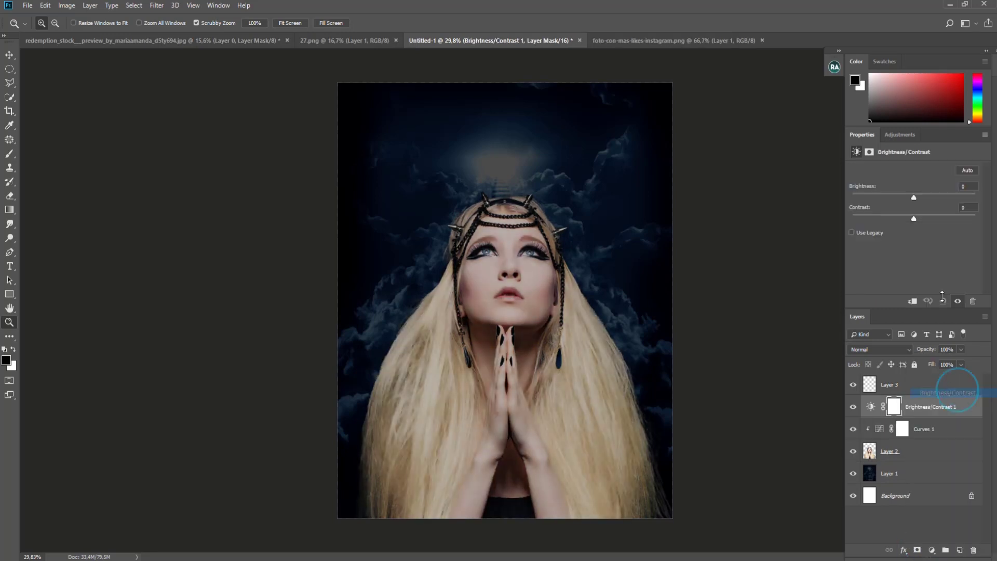
left_click(914, 301)
left_click_drag(915, 198, 853, 202)
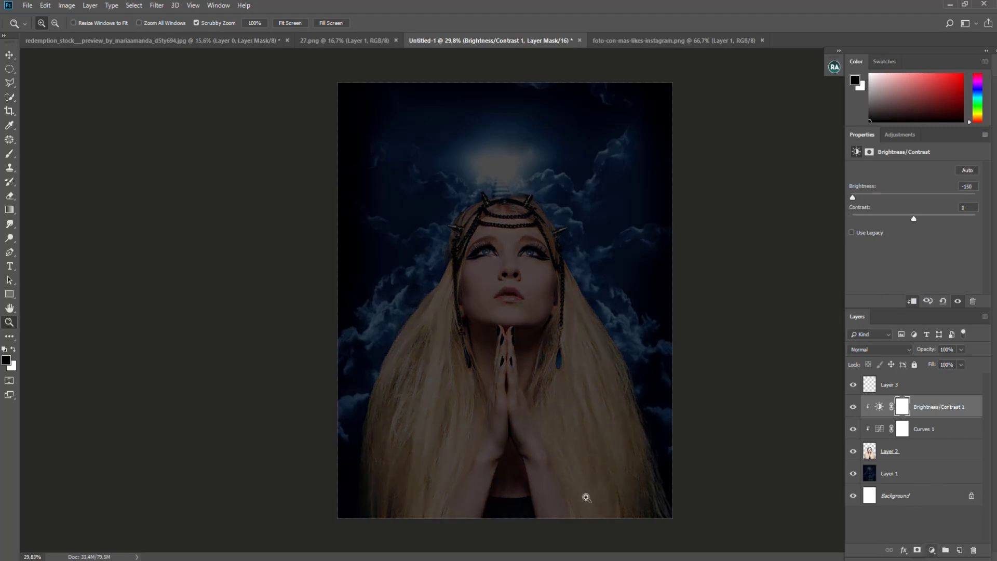
left_click(9, 154)
right_click(515, 238)
Set a soft 401 px brush at 19% opacity and paint light back onto the top of the head.
left_click(587, 400)
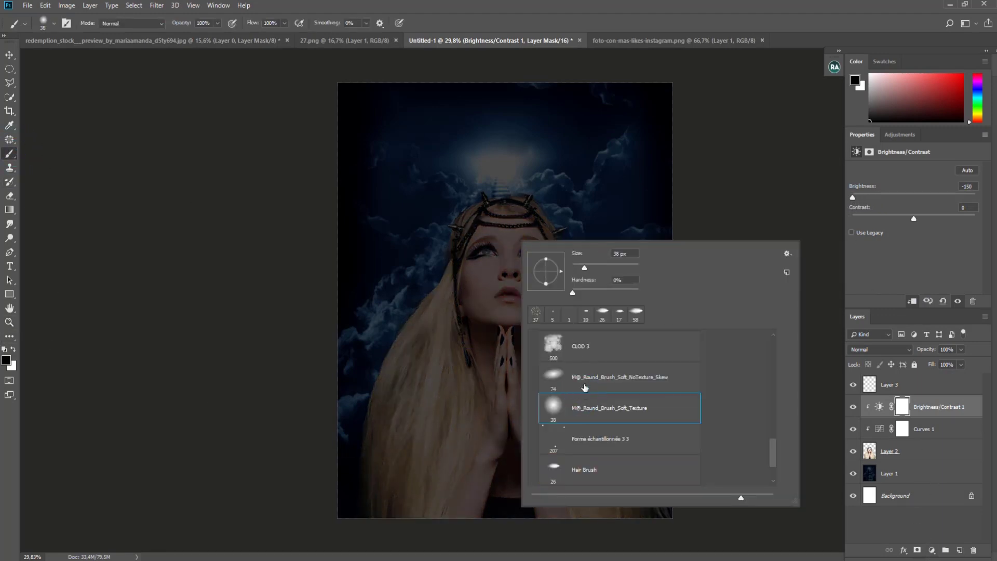
type("401")
key("Return")
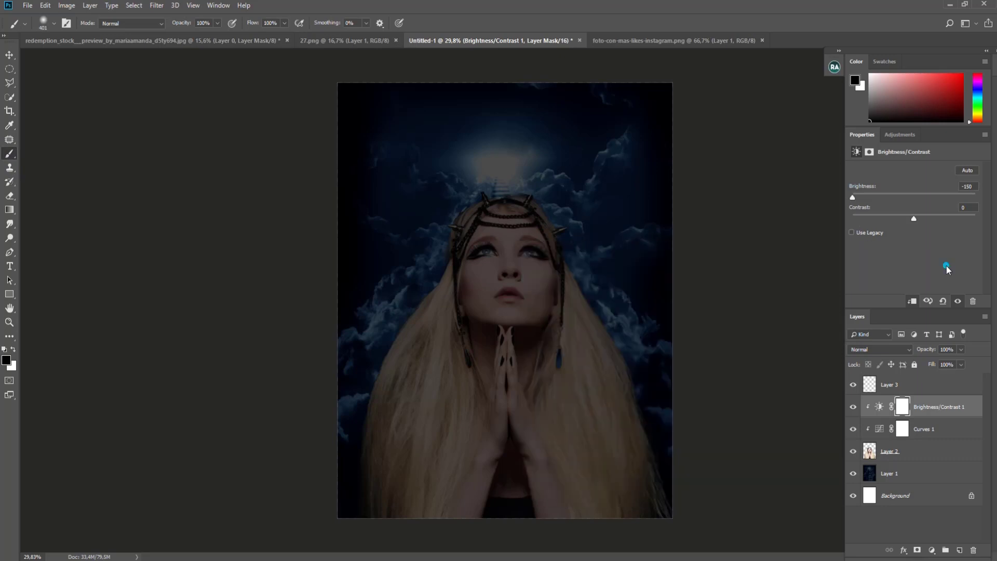
left_click(218, 24)
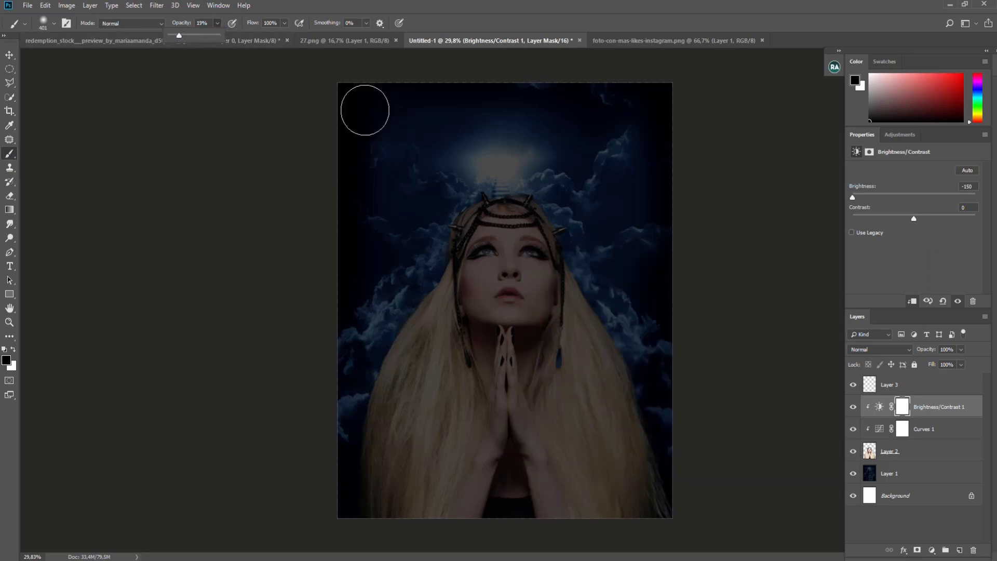
left_click(494, 171)
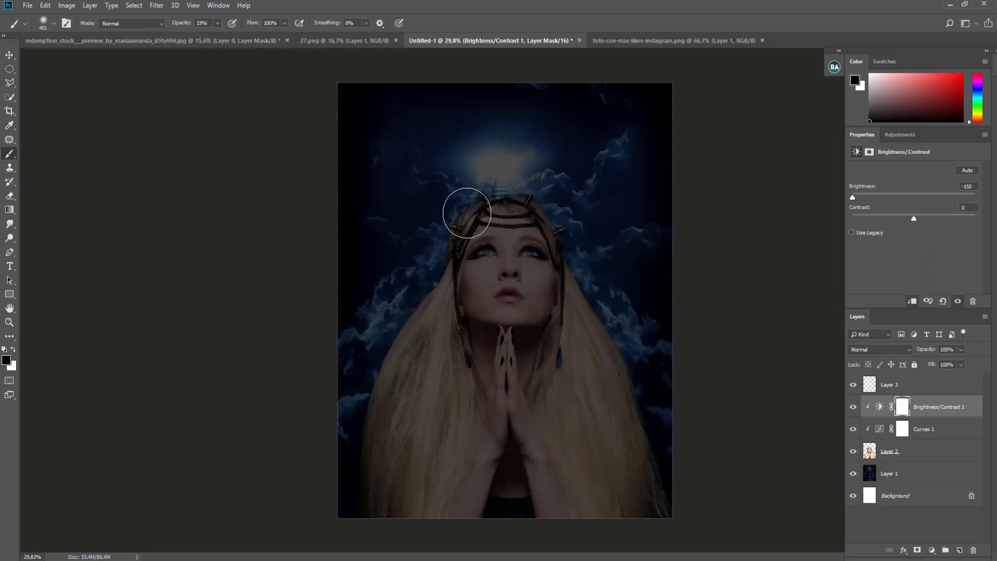
mouse_move(466, 213)
left_mouse_down()
mouse_move(475, 185)
mouse_move(458, 214)
mouse_move(459, 196)
mouse_move(453, 258)
left_mouse_up()
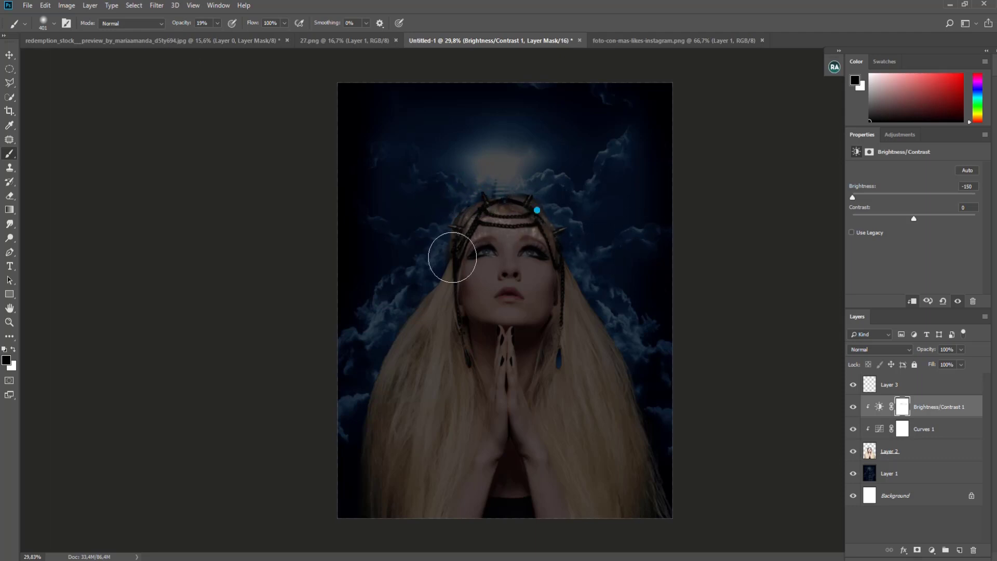
Switch to a soft 300 px brush and brighten the head, chin, jaw and neck on the Brightness/Contrast mask.
right_click(566, 226)
left_click_drag(820, 419, 812, 372)
scroll(719, 385, "up", 3)
scroll(802, 387, "up", 1)
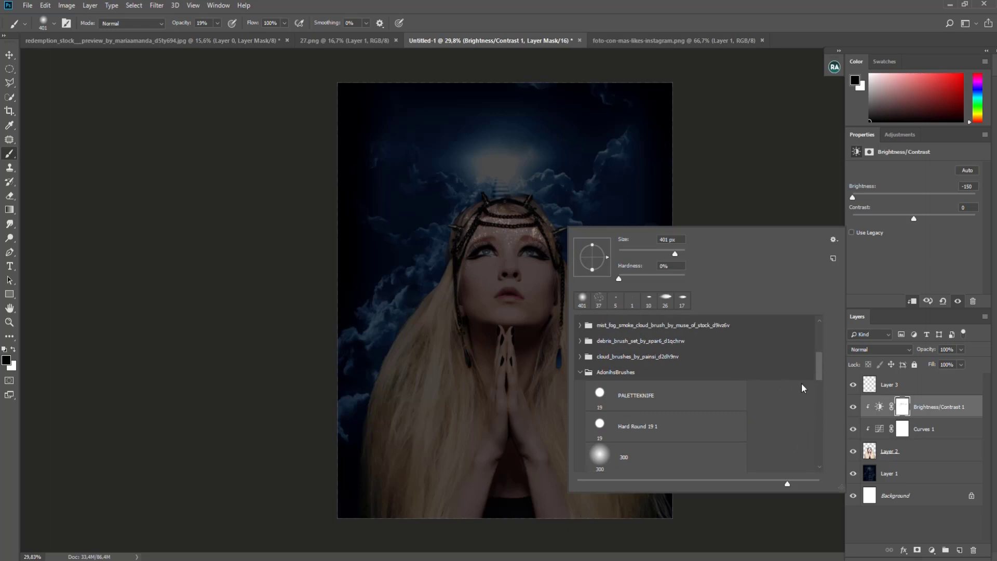
double_click(681, 454)
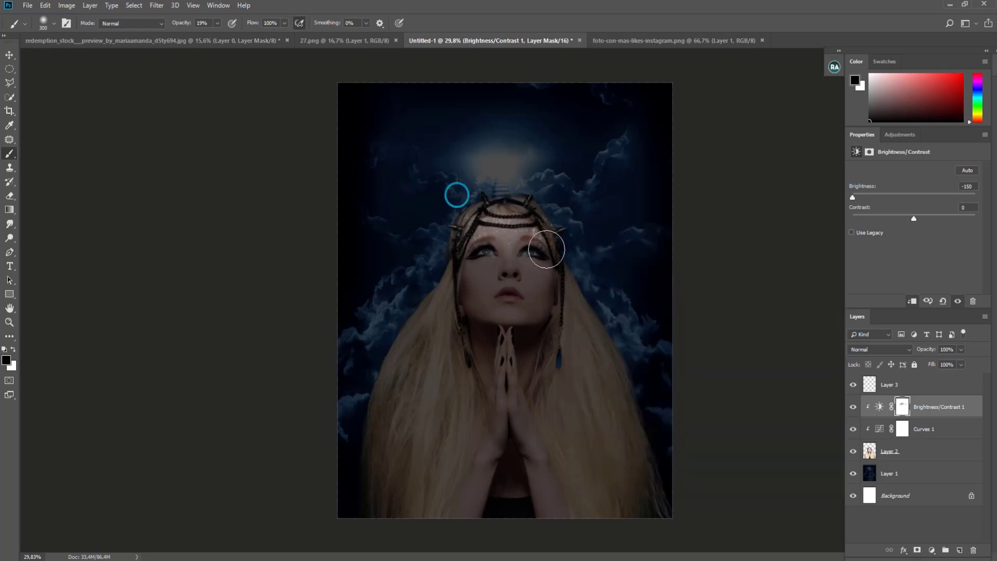
mouse_move(585, 251)
left_mouse_down()
mouse_move(542, 215)
mouse_move(545, 281)
mouse_move(577, 312)
mouse_move(545, 258)
mouse_move(605, 312)
left_mouse_up()
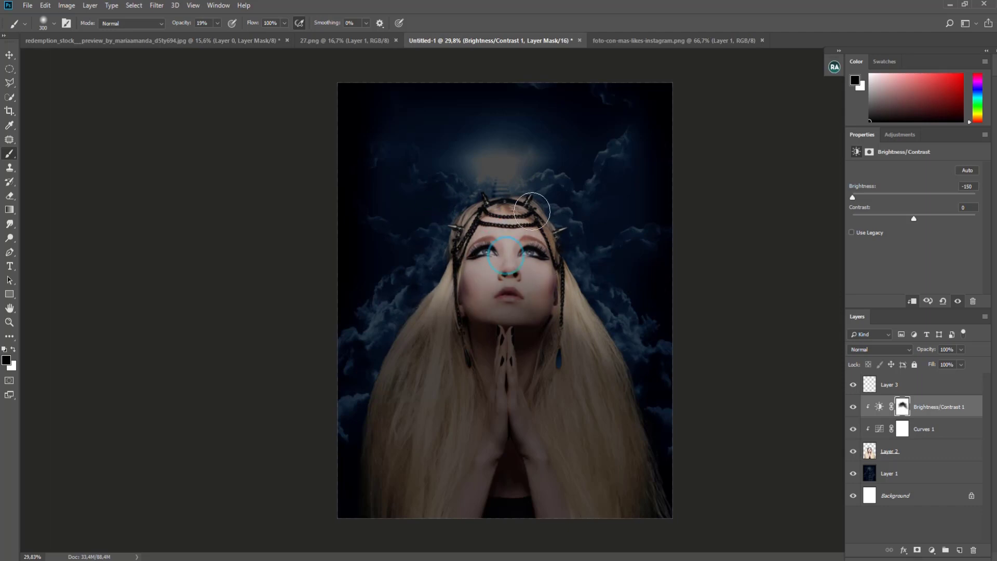
mouse_move(499, 312)
left_mouse_down()
mouse_move(475, 340)
mouse_move(519, 316)
mouse_move(472, 312)
mouse_move(507, 339)
mouse_move(504, 377)
mouse_move(505, 202)
mouse_move(542, 319)
mouse_move(434, 249)
left_mouse_up()
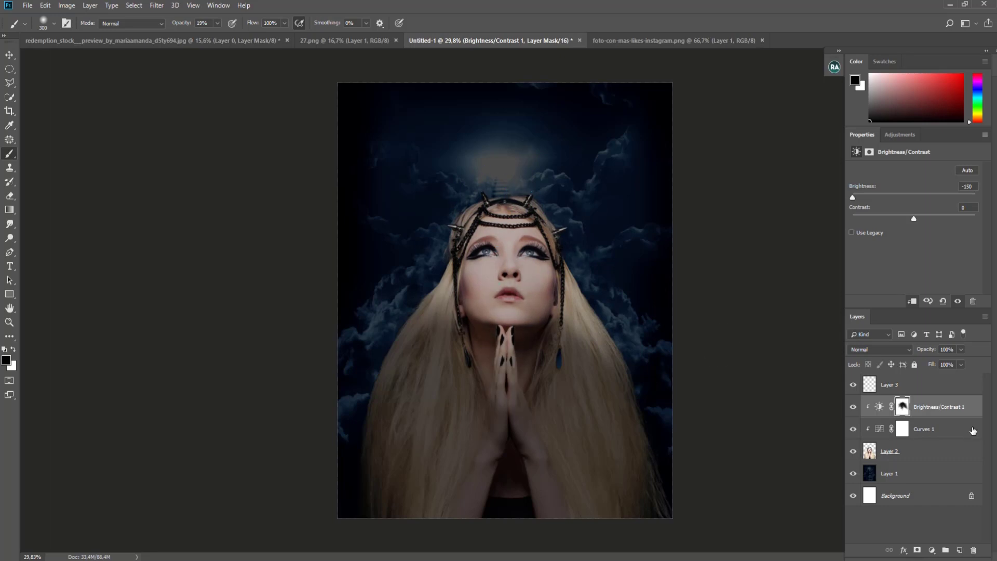
Paint the Curves mask over the face and compare the image with the curves toggled.
left_click(940, 427)
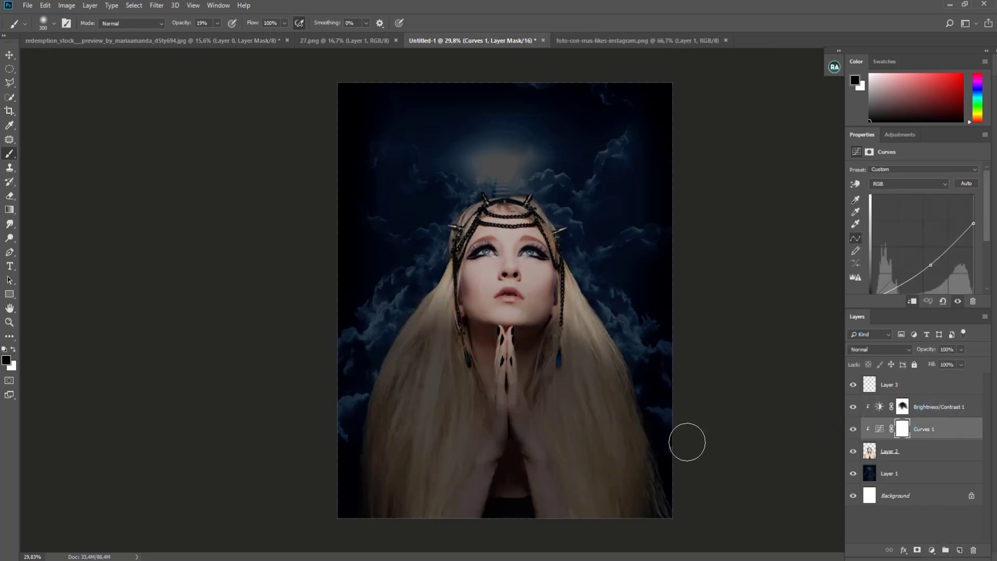
mouse_move(512, 185)
left_mouse_down()
mouse_move(512, 273)
mouse_move(410, 330)
left_mouse_up()
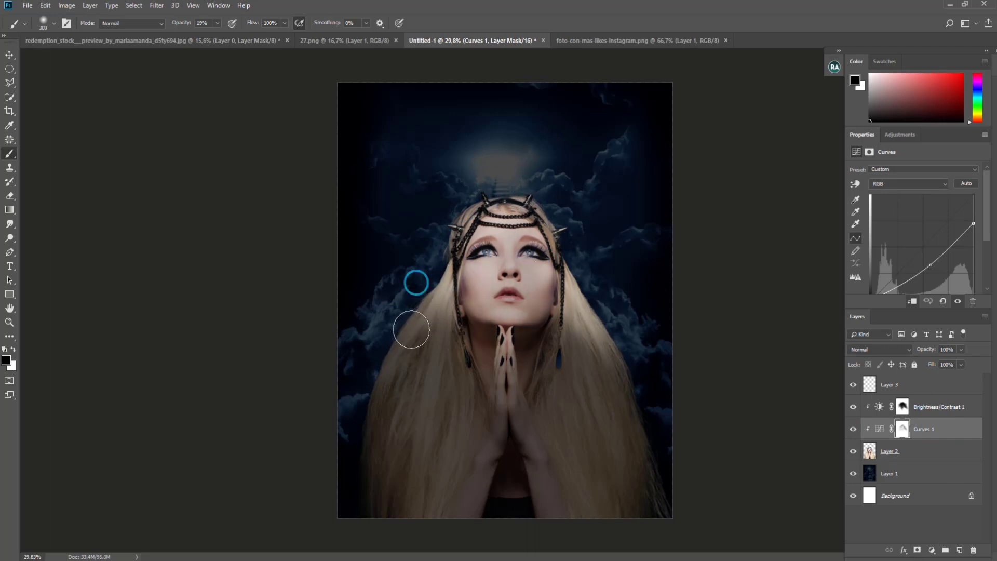
left_click(854, 429)
left_click(939, 410)
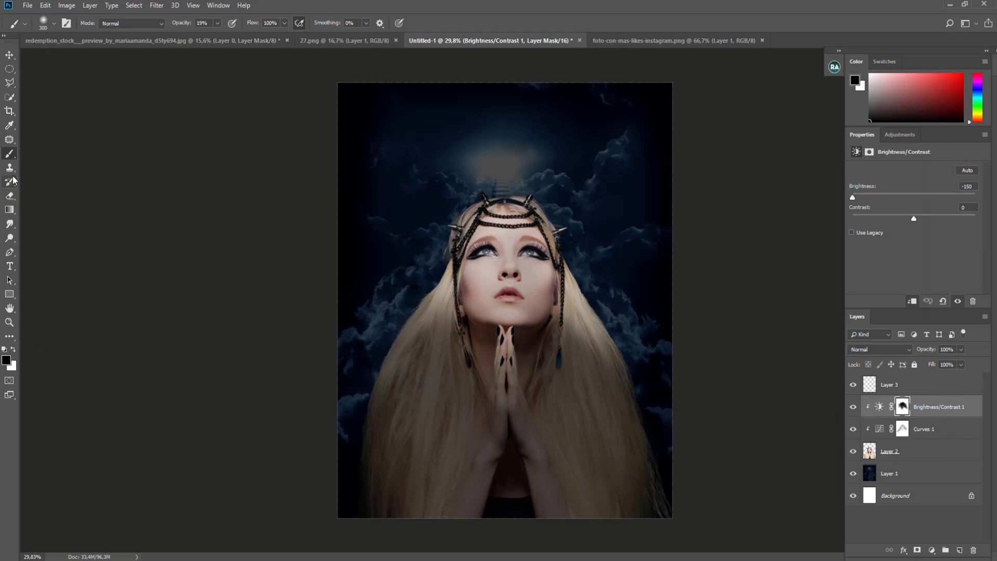
Add a new layer above Layer 3 and pick black with the mist brush preset.
left_click(929, 389)
left_click(961, 552)
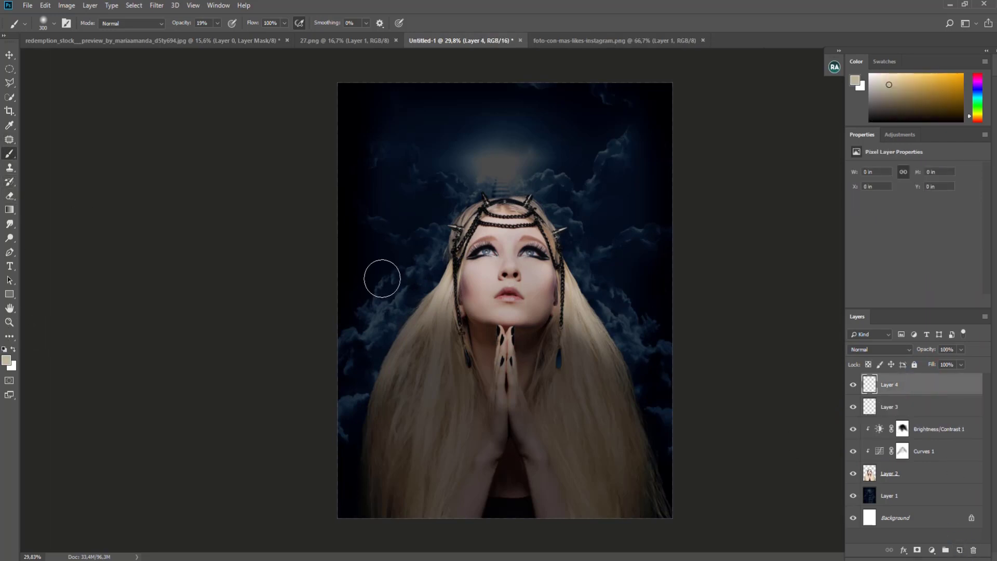
key("d")
right_click(389, 226)
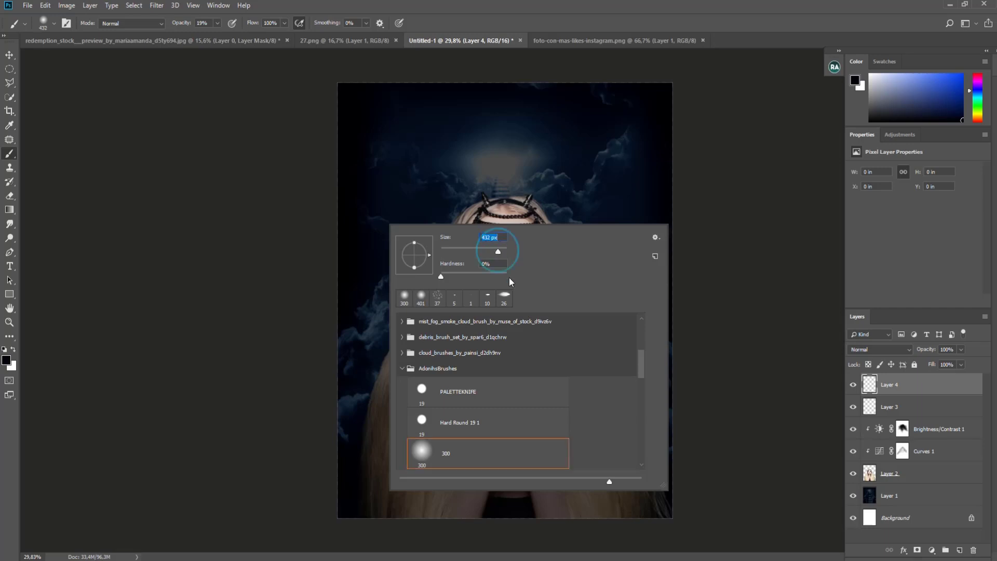
mouse_move(643, 366)
left_mouse_down()
mouse_move(646, 440)
mouse_move(634, 342)
mouse_move(641, 391)
mouse_move(646, 361)
mouse_move(651, 387)
left_mouse_up()
left_click(403, 325)
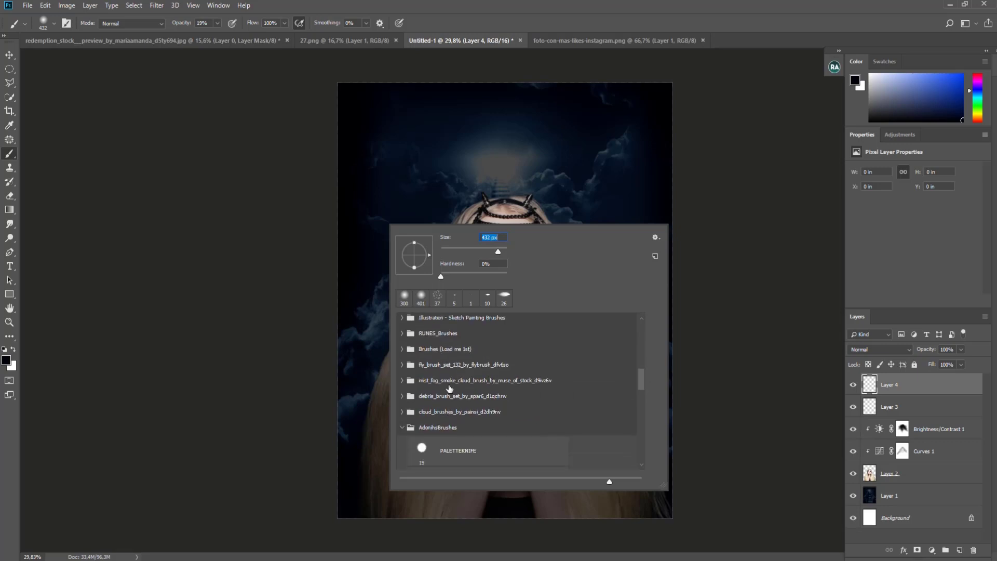
left_click(442, 402)
key("Return")
Paint dark mist over the lower hair and praying hands with a 2500 px brush at 74% opacity.
left_click(353, 494)
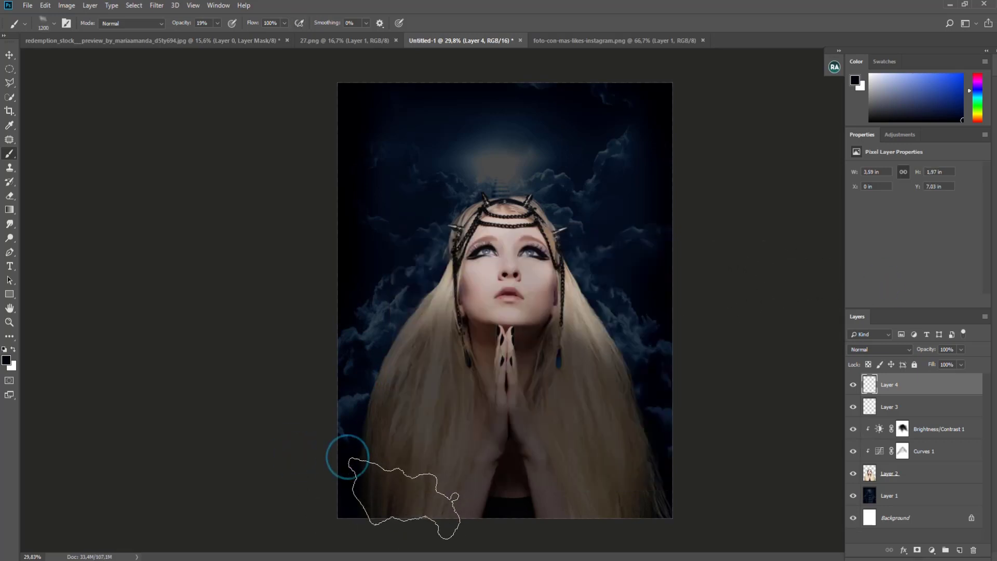
left_click(218, 23)
left_click_drag(217, 35, 243, 35)
right_click(423, 359)
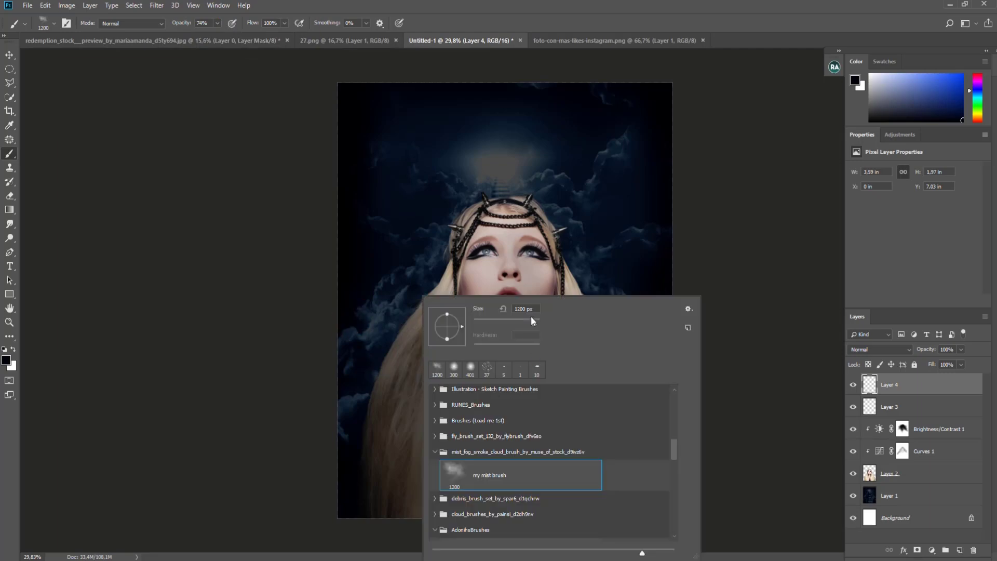
type("2500")
key("Return")
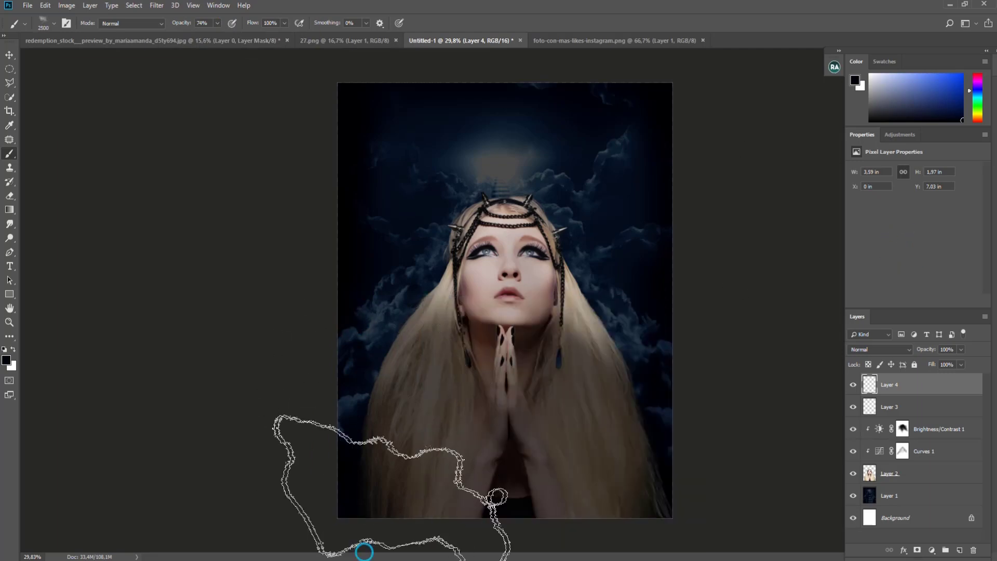
left_click(519, 468)
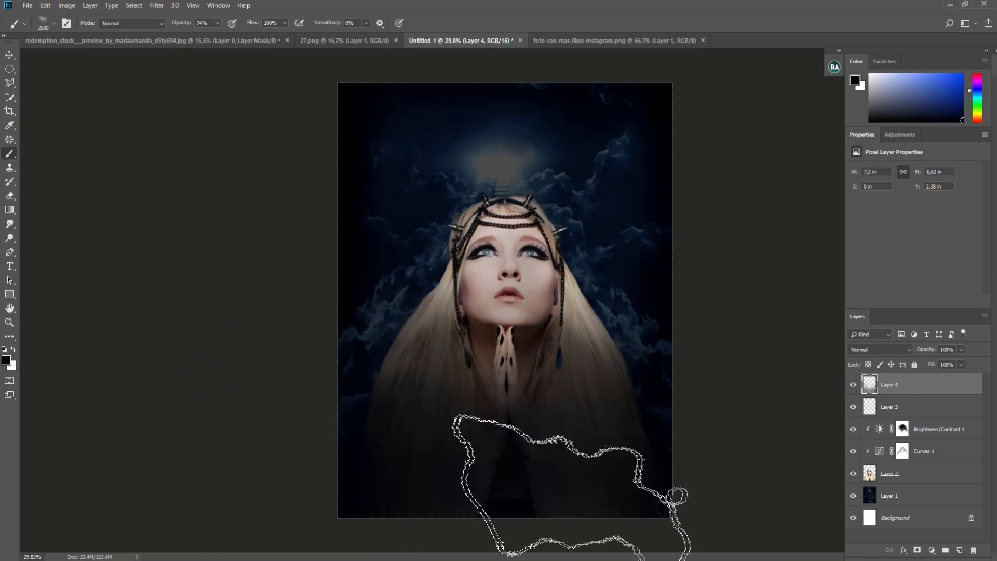
left_click(558, 396)
left_click(314, 389)
Set the mist layer's opacity to 96%.
left_click(961, 350)
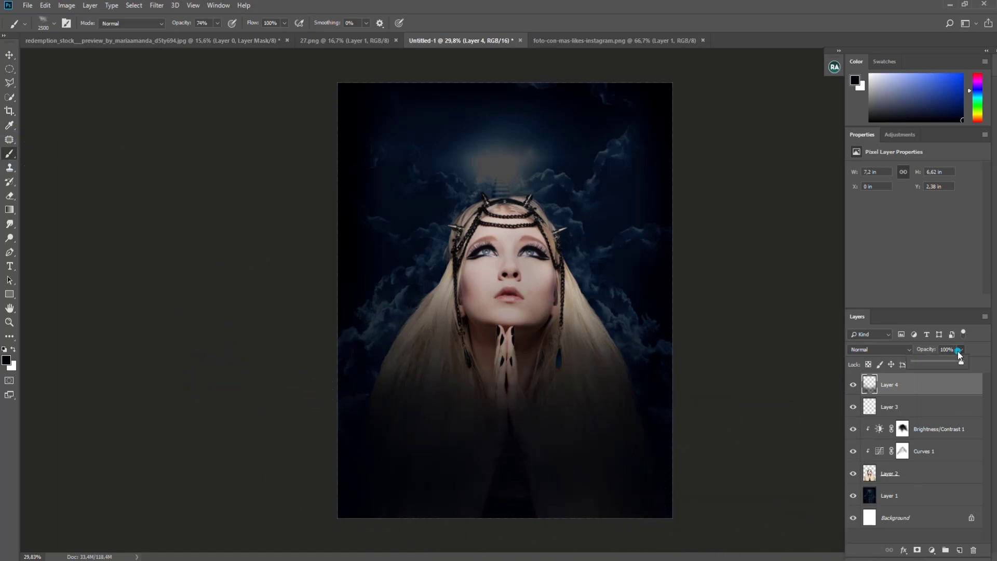
mouse_move(954, 363)
left_mouse_down()
mouse_move(968, 363)
mouse_move(959, 363)
left_mouse_up()
left_click(961, 350)
Bring the heart like icon into the portrait, scaled to 46% and placed above the head.
left_click(959, 550)
left_click(583, 41)
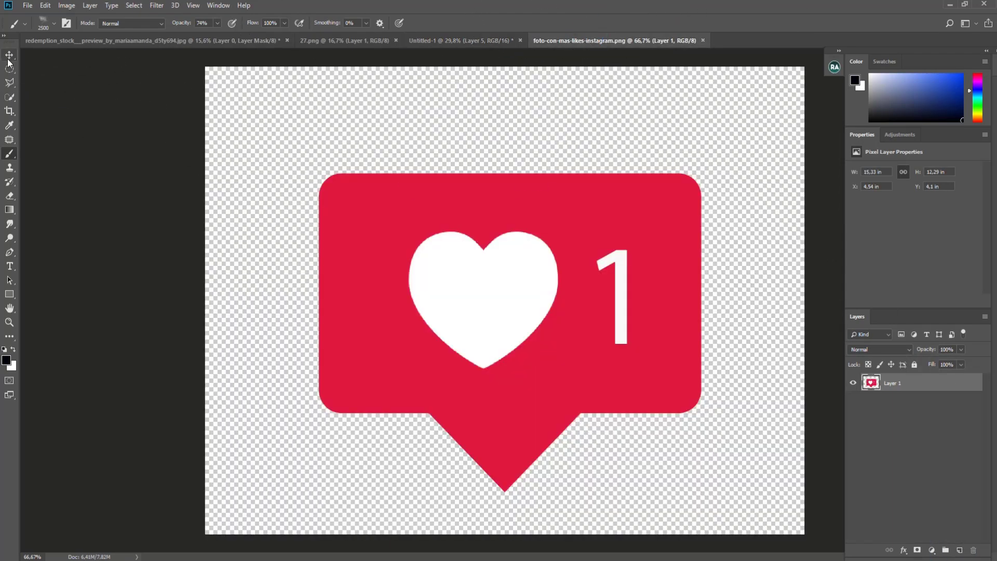
key("v")
mouse_move(499, 210)
left_mouse_down()
mouse_move(324, 188)
mouse_move(494, 156)
left_mouse_up()
key("ctrl+t")
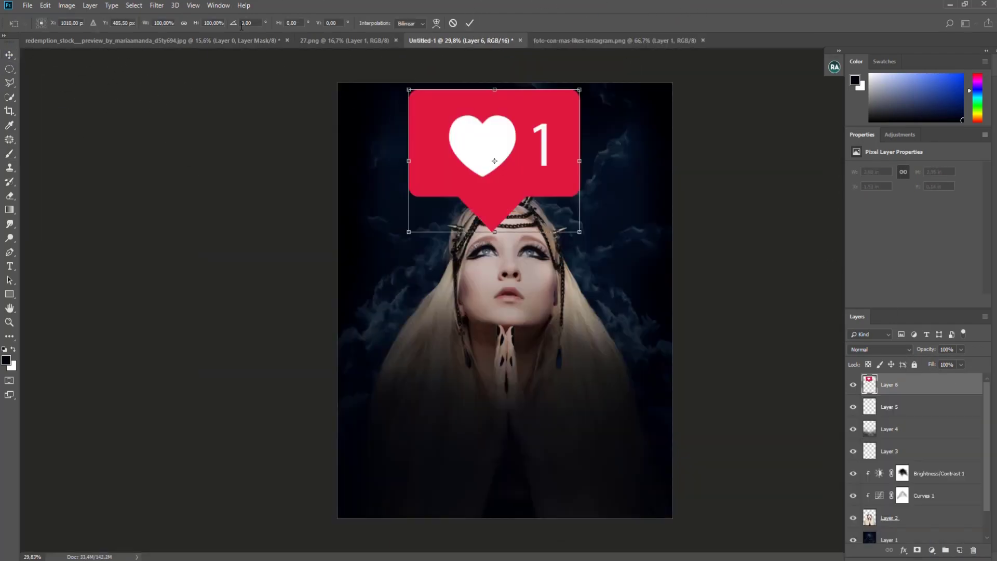
left_click_drag(197, 26, 169, 26)
left_click_drag(501, 177, 524, 149)
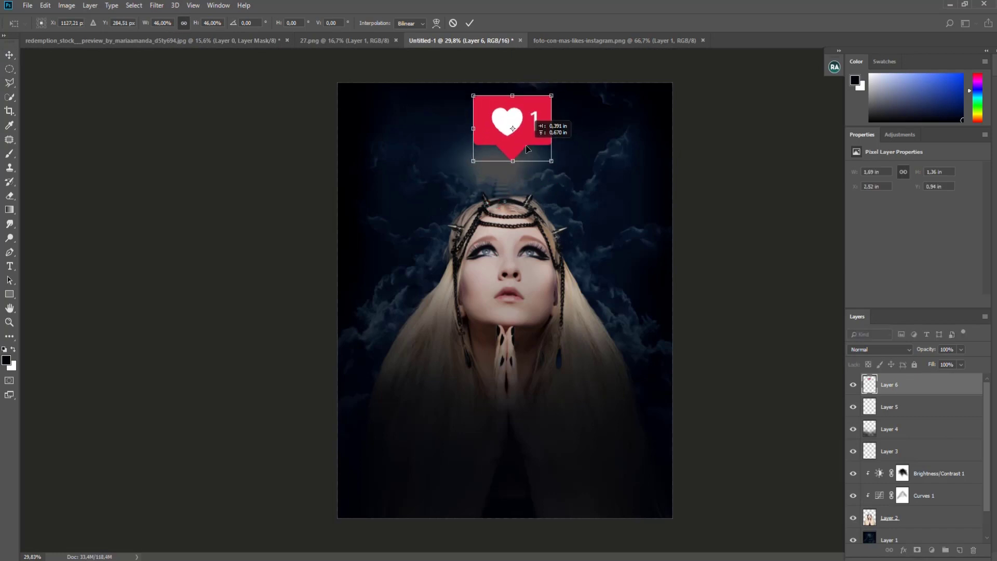
key("Return")
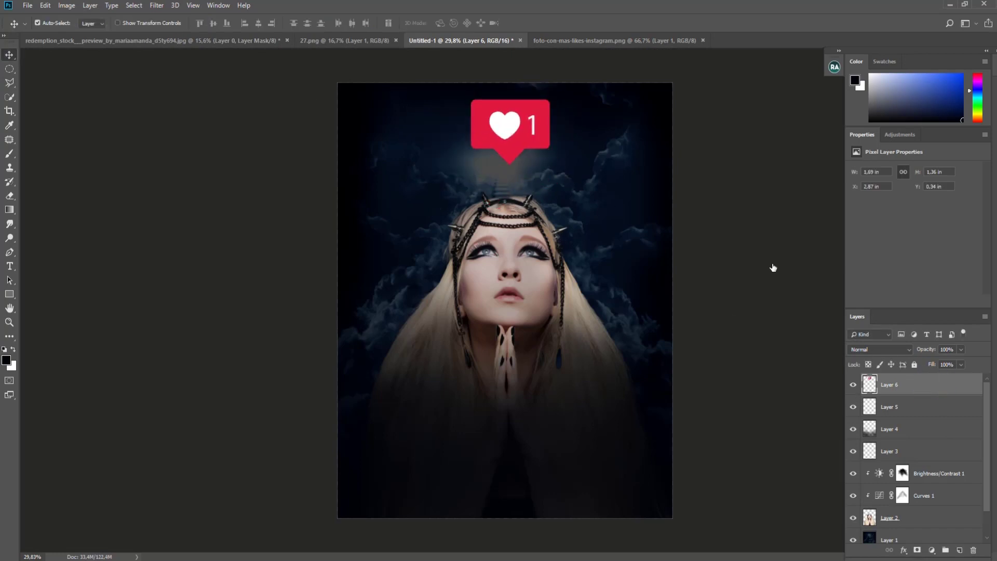
Give the heart a Bevel & Emboss with 95% depth and duplicate its layer.
double_click(894, 385)
left_click_drag(569, 79, 646, 91)
left_click(605, 145)
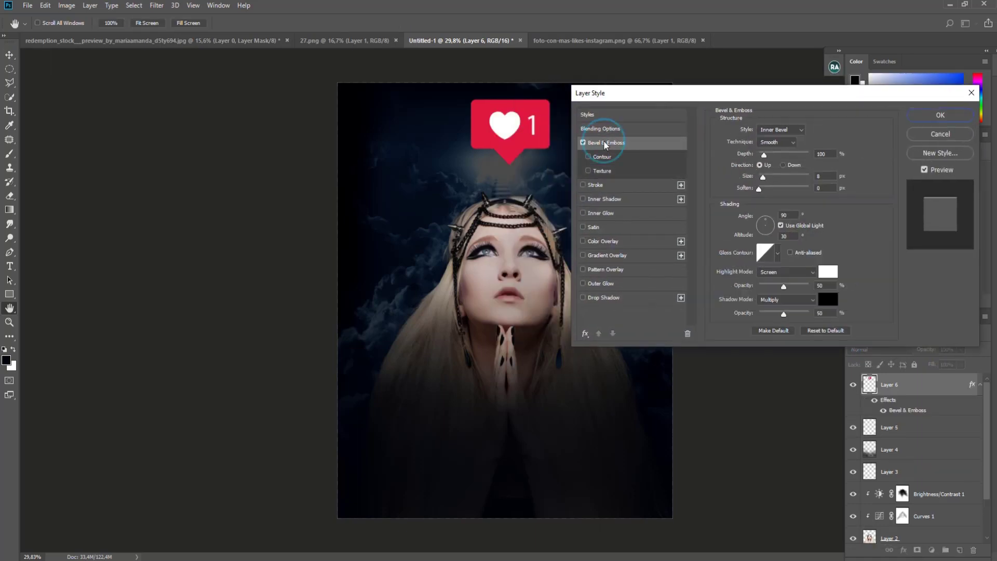
left_click_drag(764, 155, 763, 155)
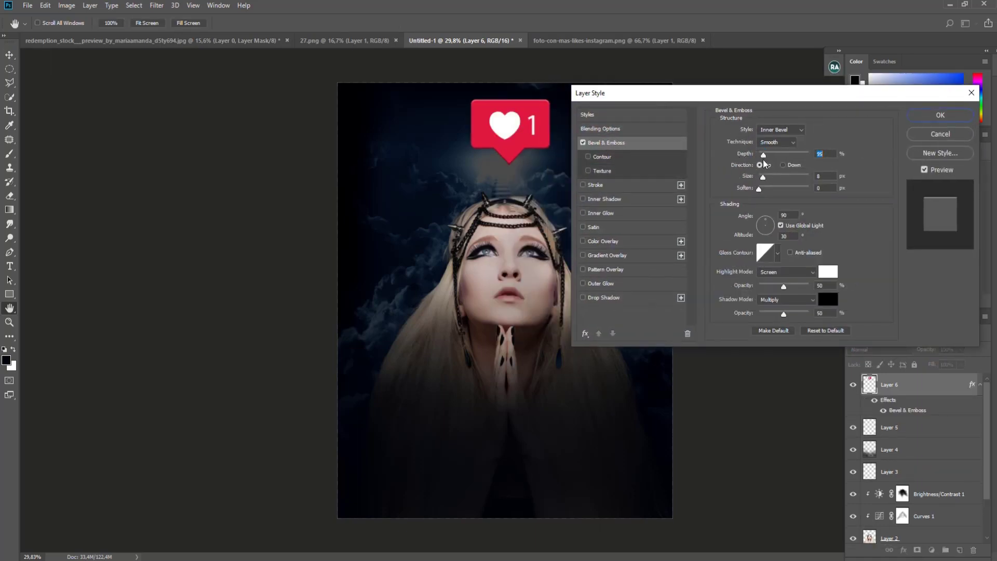
key("Return")
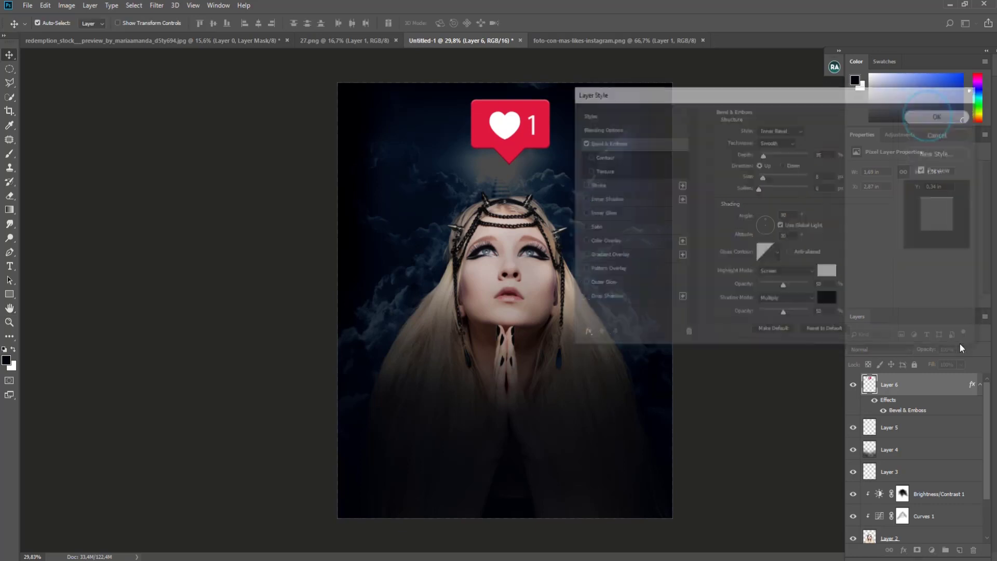
key("ctrl+j")
key("v")
left_click(913, 426)
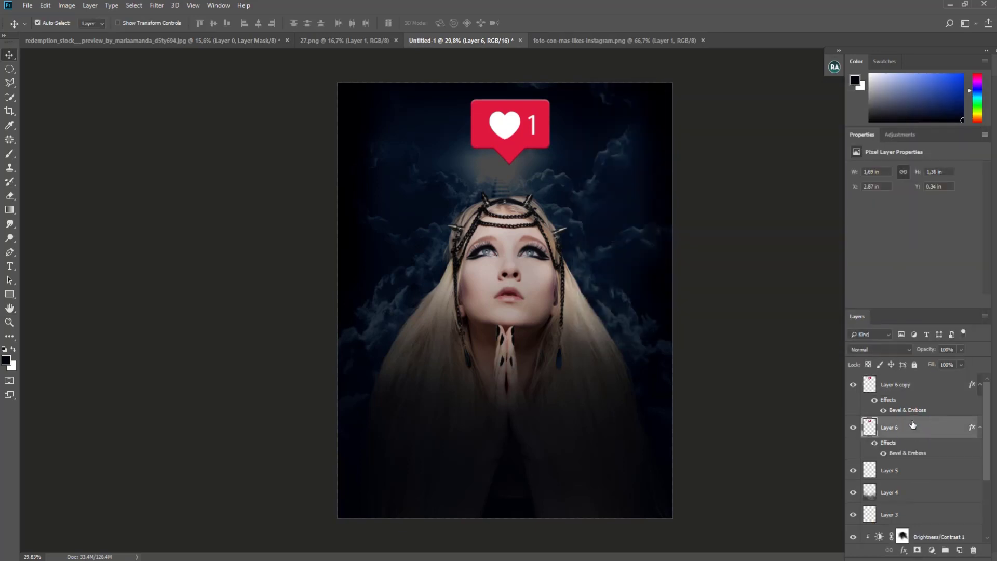
Apply a roughly 127 px Field Blur to Layer 6 with raised bokeh colour and light range 0–164.
left_click(157, 5)
mouse_move(162, 127)
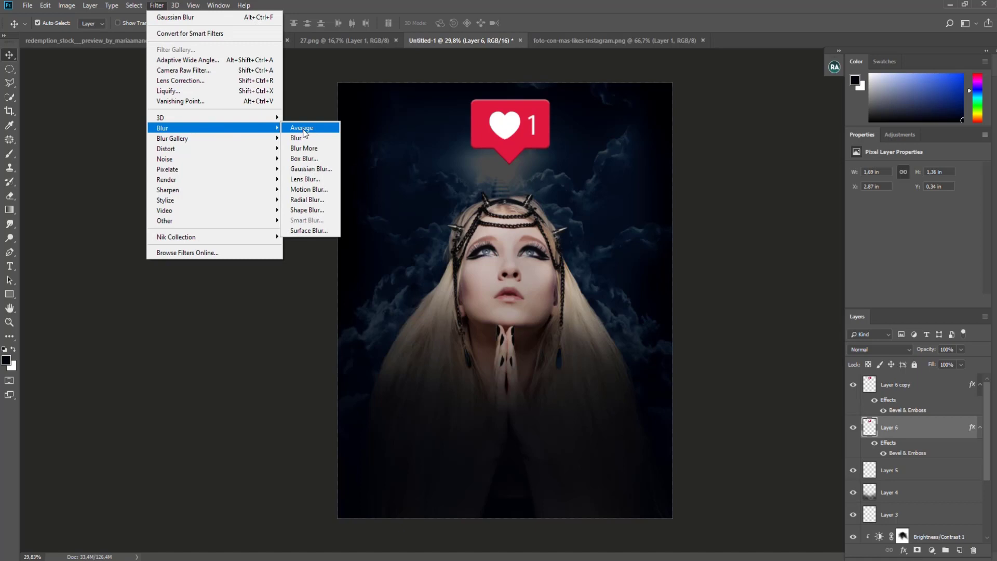
left_click(302, 139)
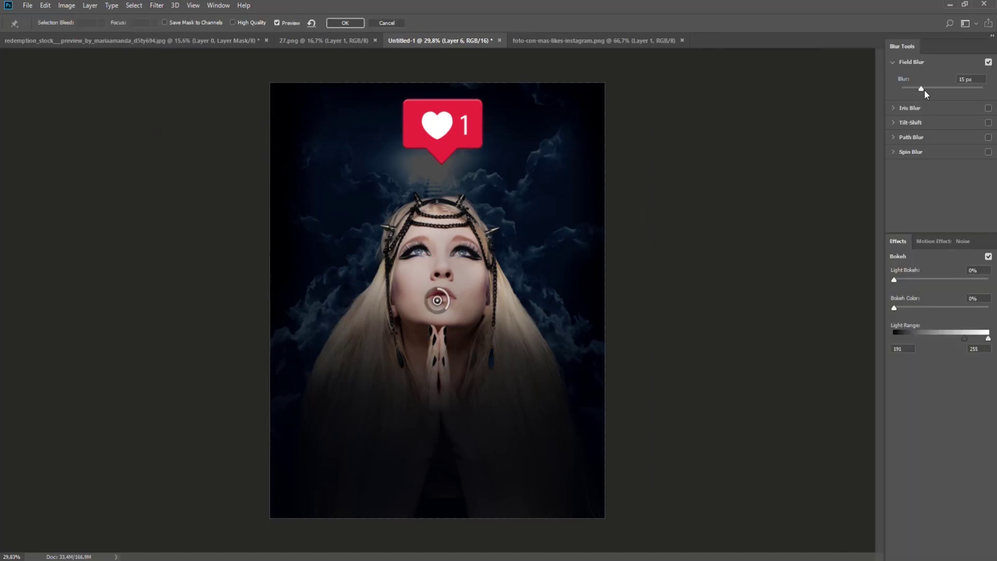
left_click_drag(925, 90, 947, 94)
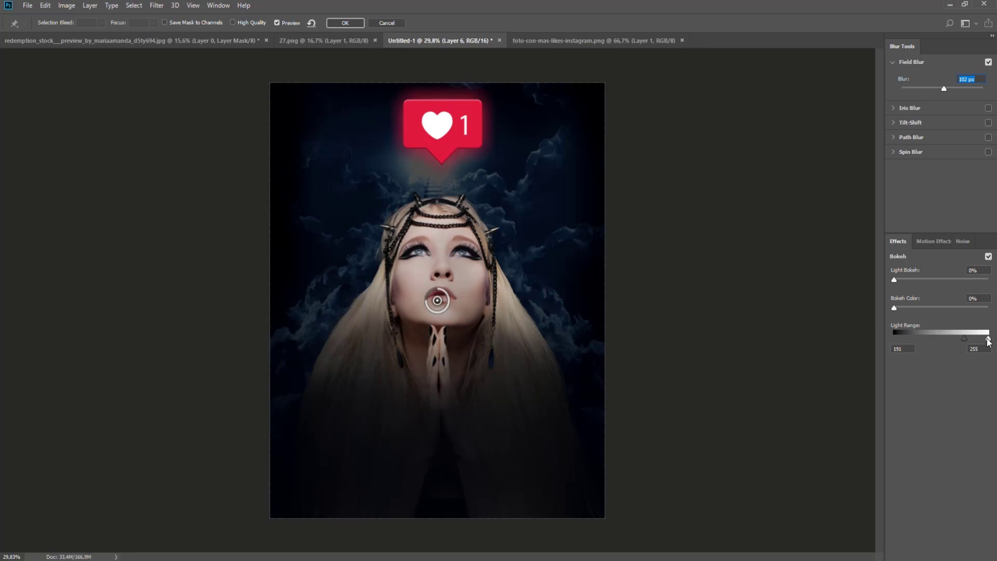
left_click_drag(988, 341, 871, 336)
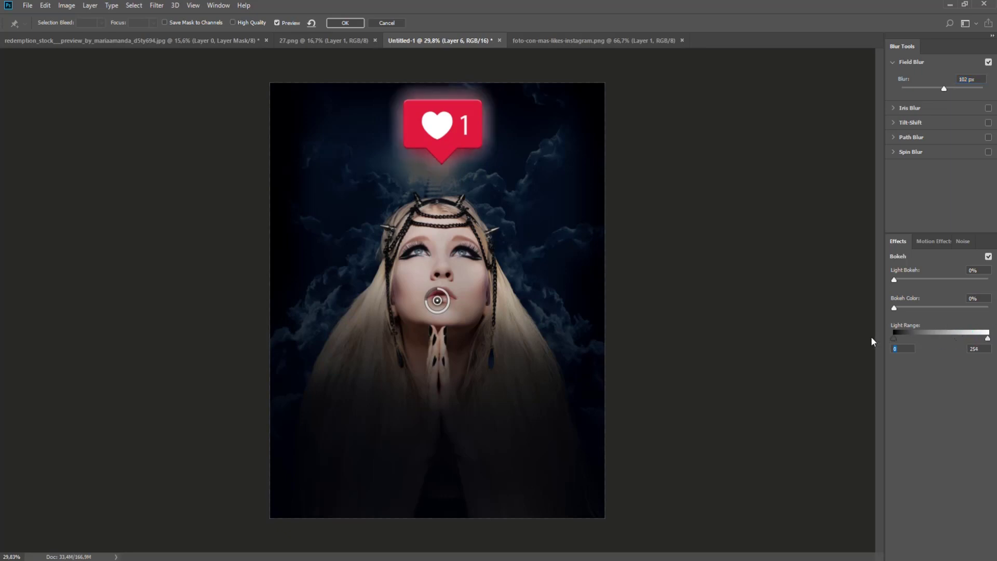
left_click_drag(988, 339, 929, 339)
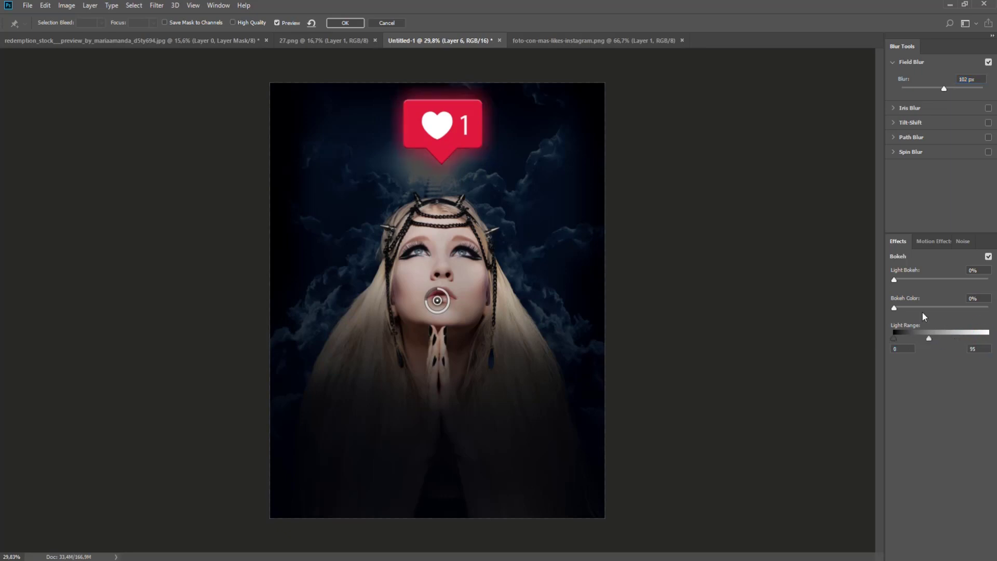
mouse_move(894, 279)
left_mouse_down()
mouse_move(929, 281)
mouse_move(894, 286)
mouse_move(928, 307)
mouse_move(965, 308)
left_mouse_up()
left_click_drag(958, 89, 941, 98)
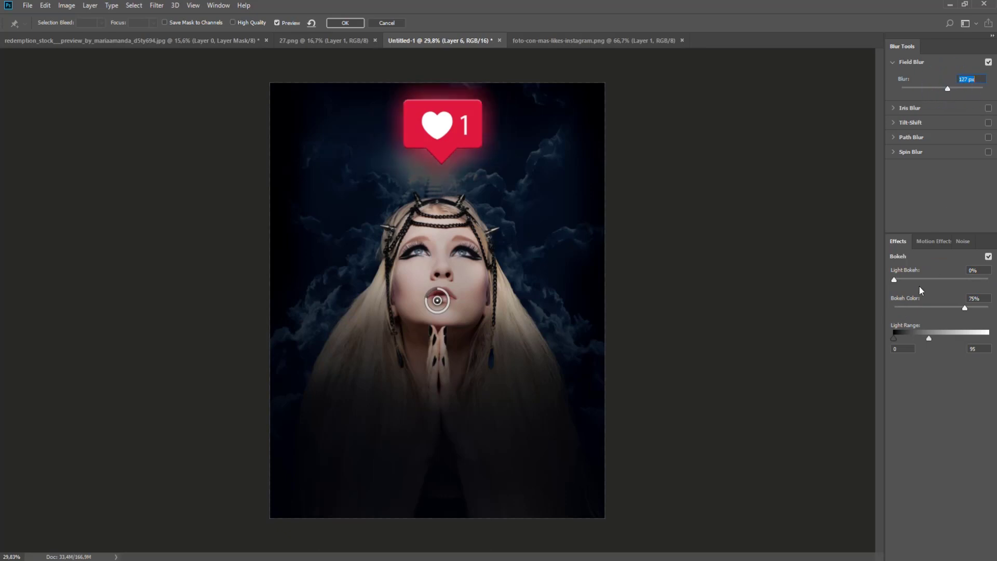
left_click_drag(930, 339, 955, 339)
Commit the field blur, then give Layer 6 copy a red Outer Glow: 100% opacity, 183 px size, 77% range.
left_click(346, 23)
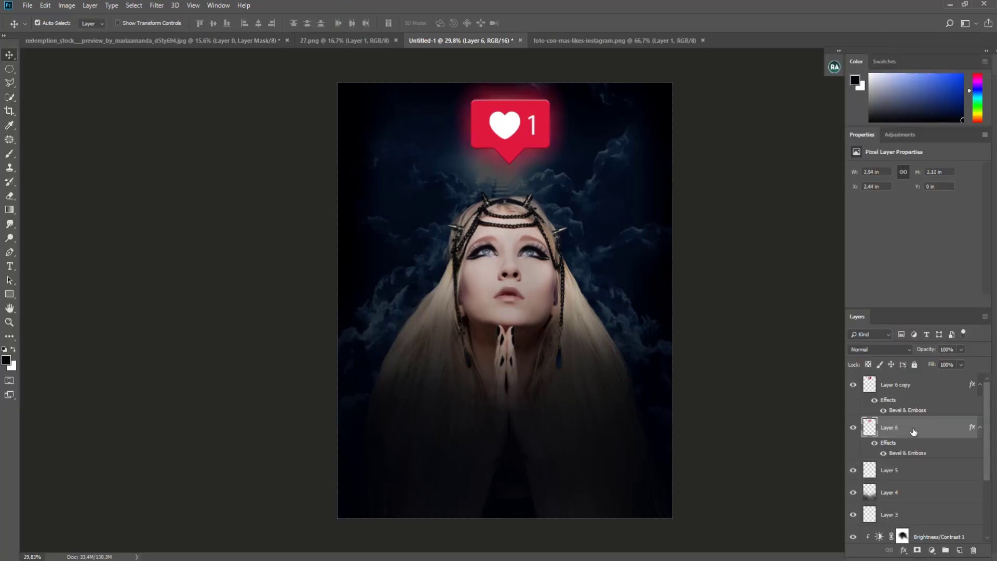
double_click(934, 394)
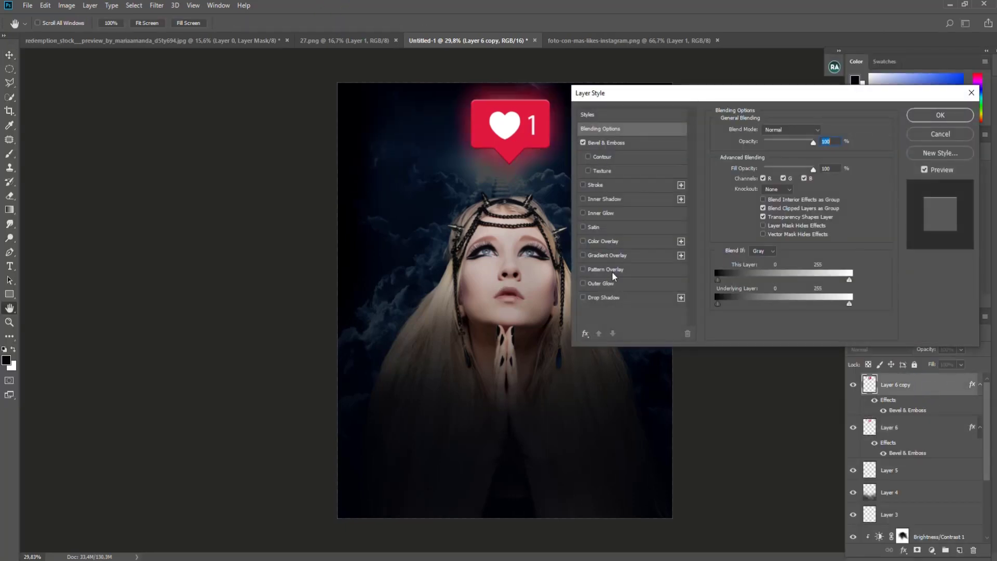
left_click(604, 283)
left_click(743, 168)
left_click_drag(791, 310, 837, 258)
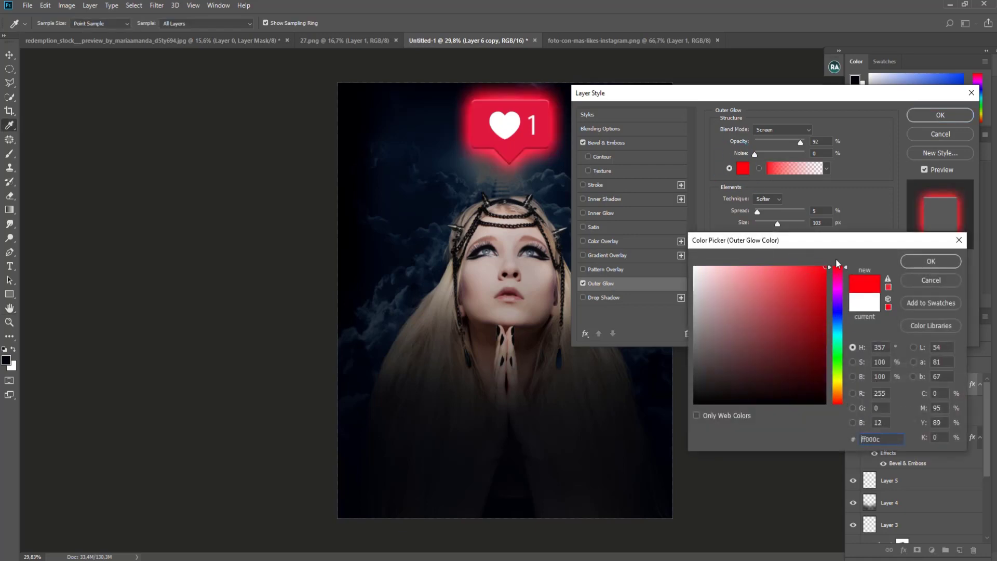
left_click(930, 260)
left_click_drag(801, 145, 807, 143)
mouse_move(778, 223)
left_mouse_down()
mouse_move(812, 225)
mouse_move(753, 214)
mouse_move(794, 224)
left_mouse_up()
left_click_drag(780, 276, 794, 267)
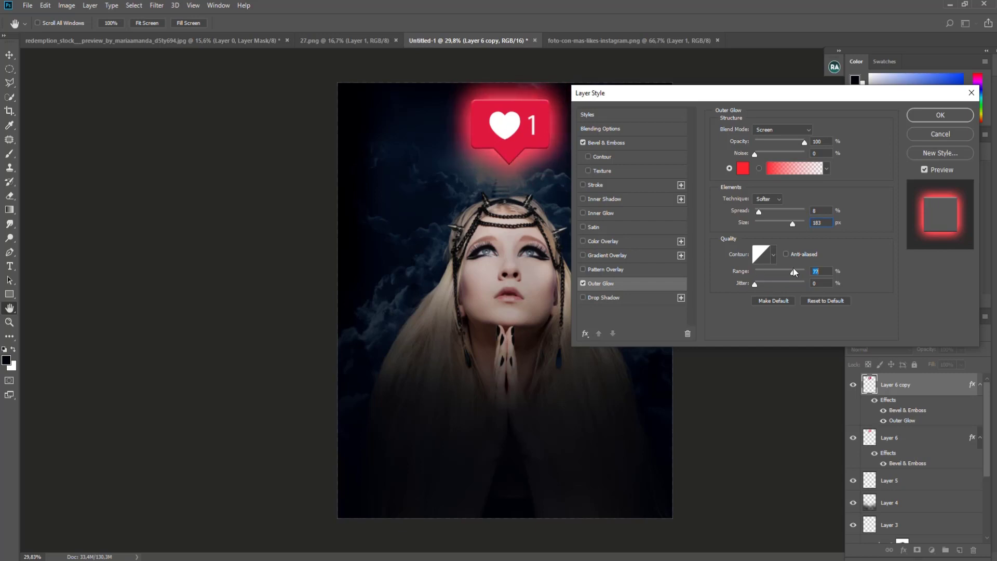
key("Return")
Set the badge copy to Screen blending at 100% opacity.
left_click(906, 349)
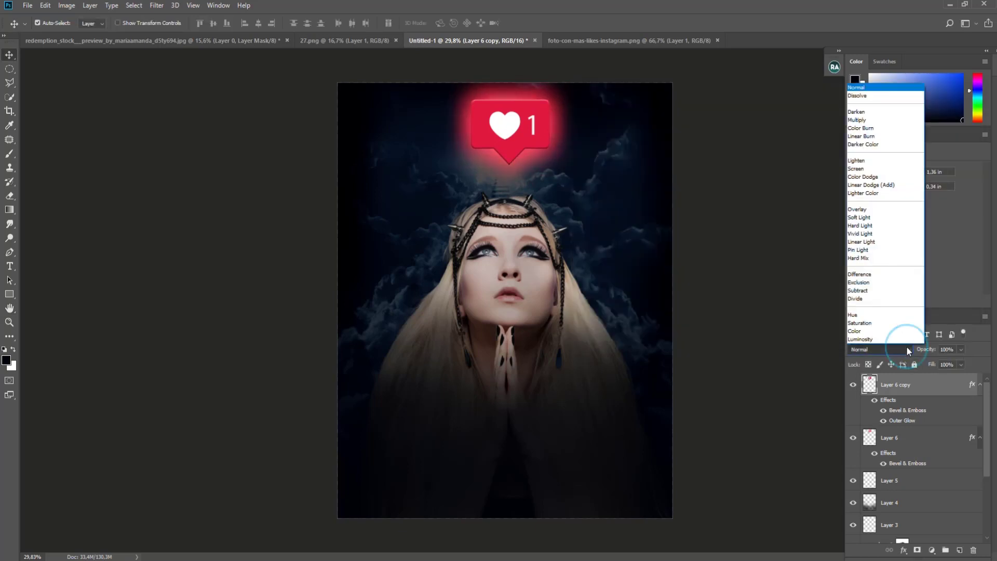
left_click(883, 251)
left_click(880, 349)
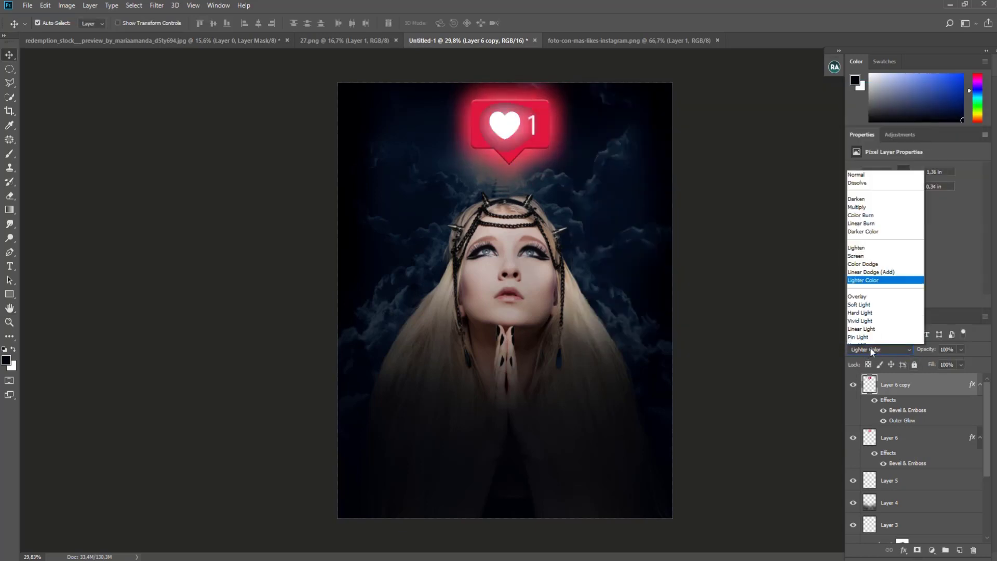
left_click(882, 187)
left_click(882, 348)
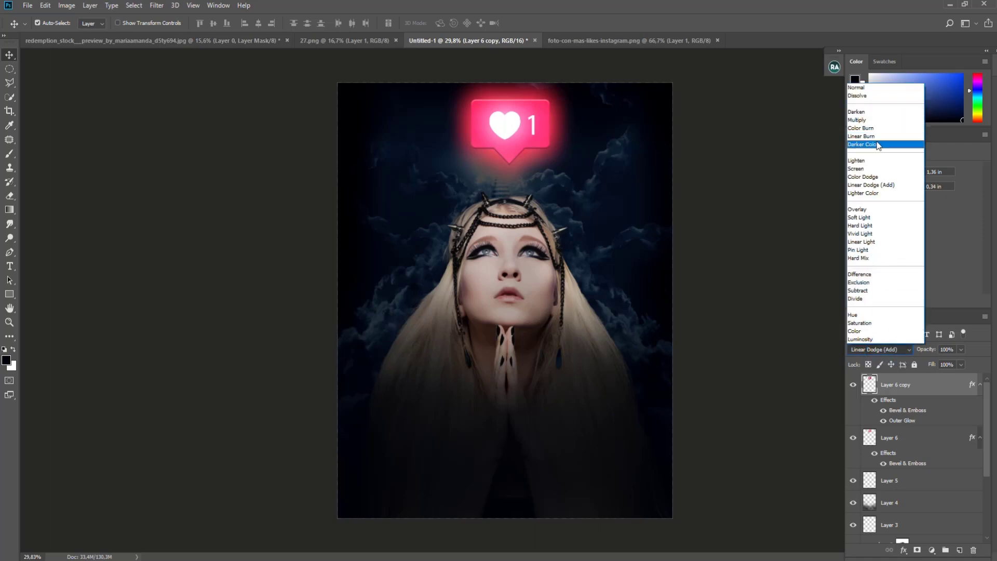
left_click(881, 173)
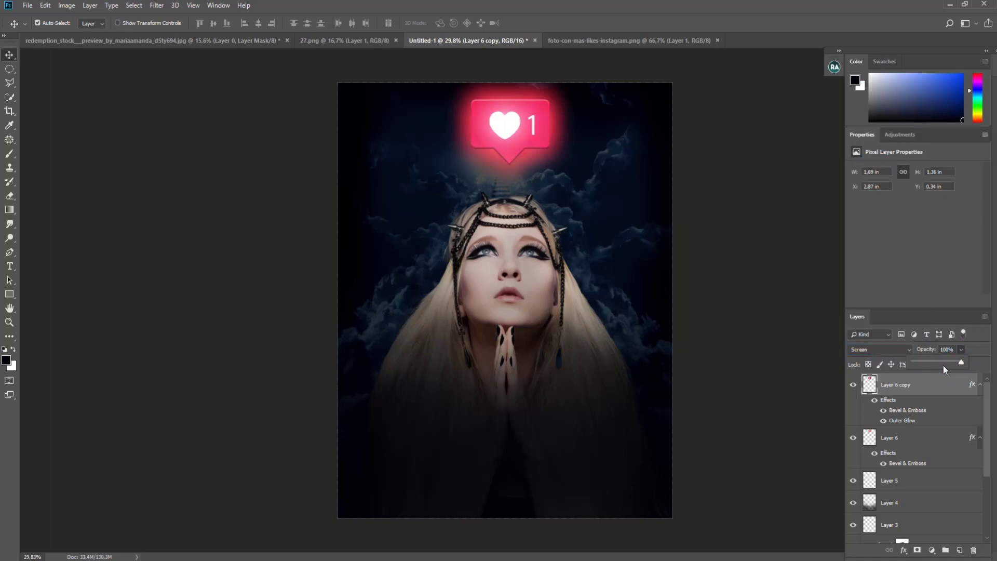
mouse_move(958, 360)
left_mouse_down()
mouse_move(930, 363)
mouse_move(966, 361)
left_mouse_up()
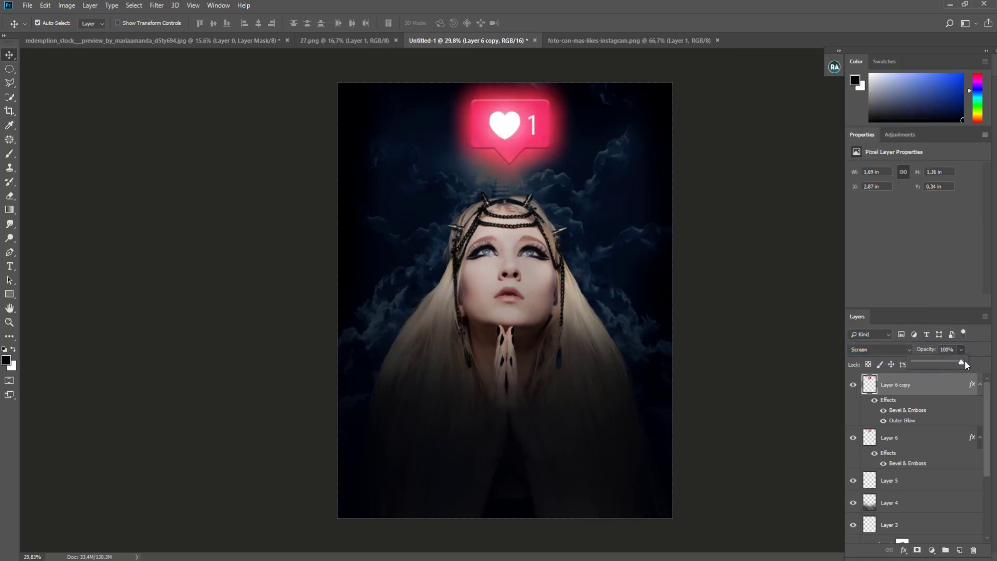
left_click(852, 387)
Split the badge's layer effects into separate layers and toggle the badge to check the glow.
right_click(922, 421)
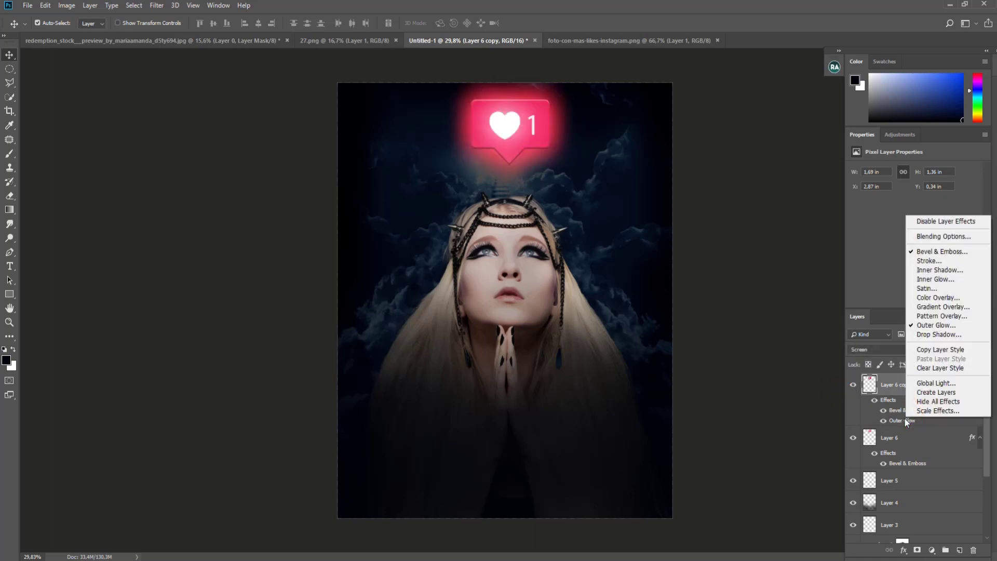
left_click(922, 392)
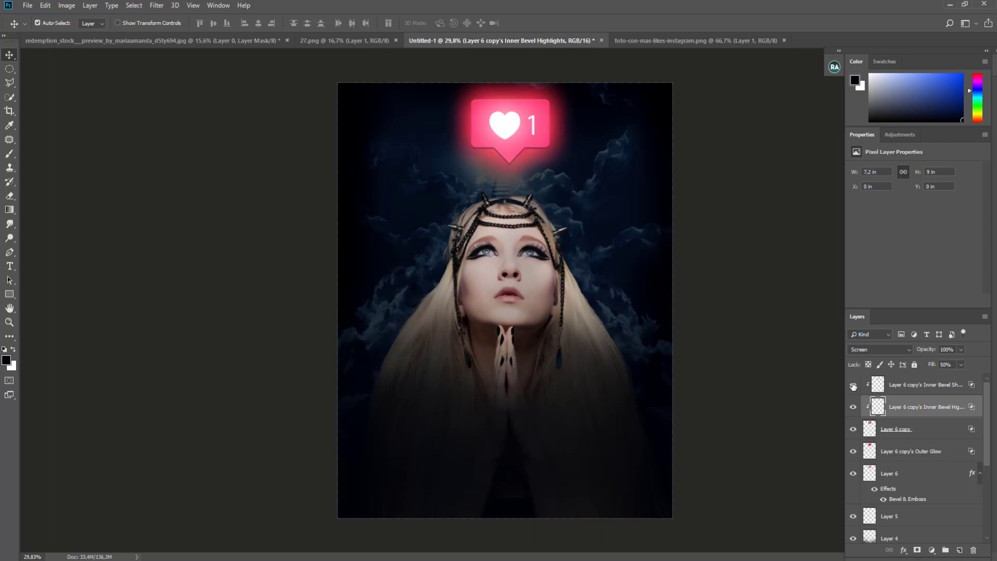
left_click(853, 429)
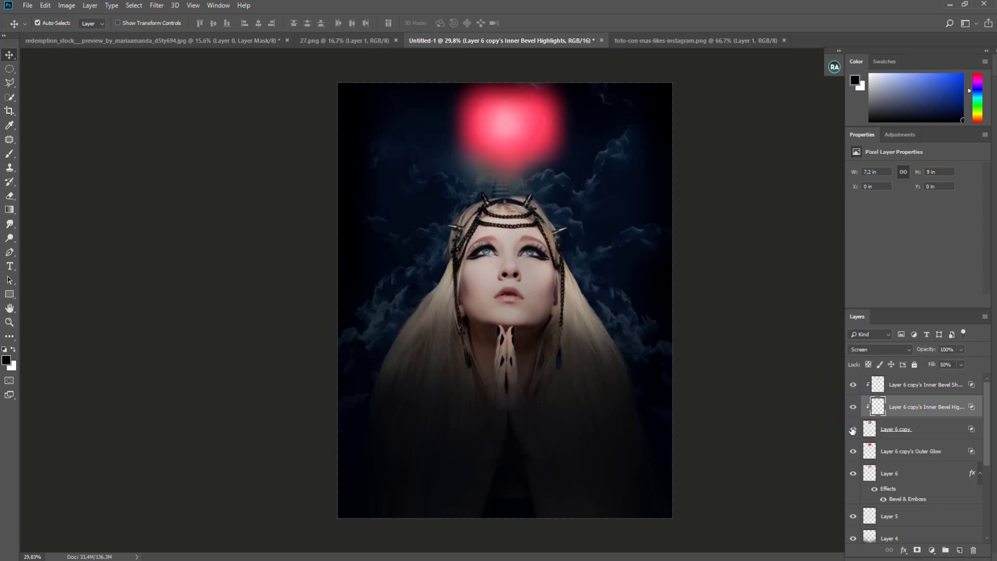
left_click(853, 452)
Duplicate the Outer Glow layer, move it to the top, enlarge it to 110%, and hide the Inner Bevel Shadow.
left_click(921, 455)
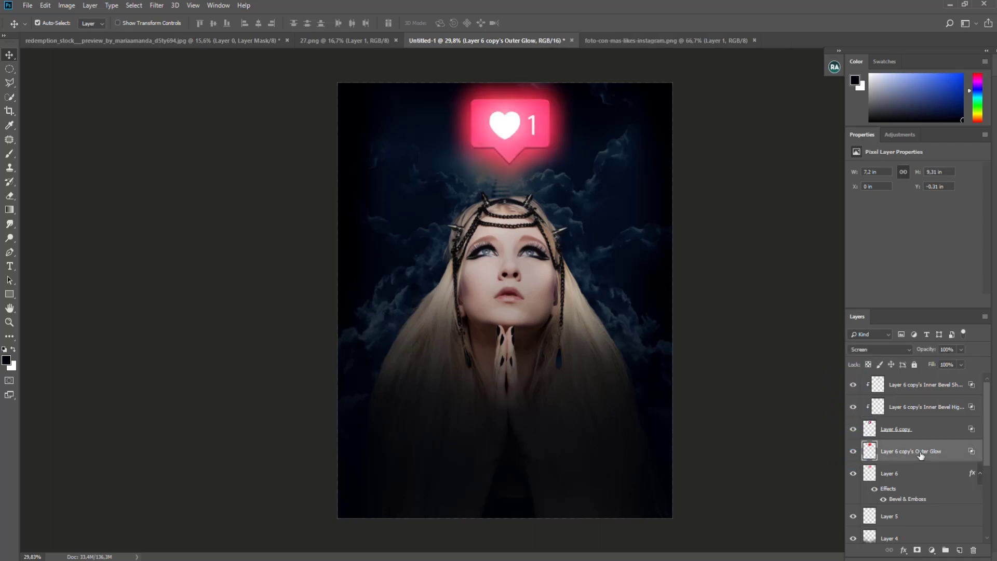
key("ctrl+j")
left_click_drag(921, 451, 911, 387)
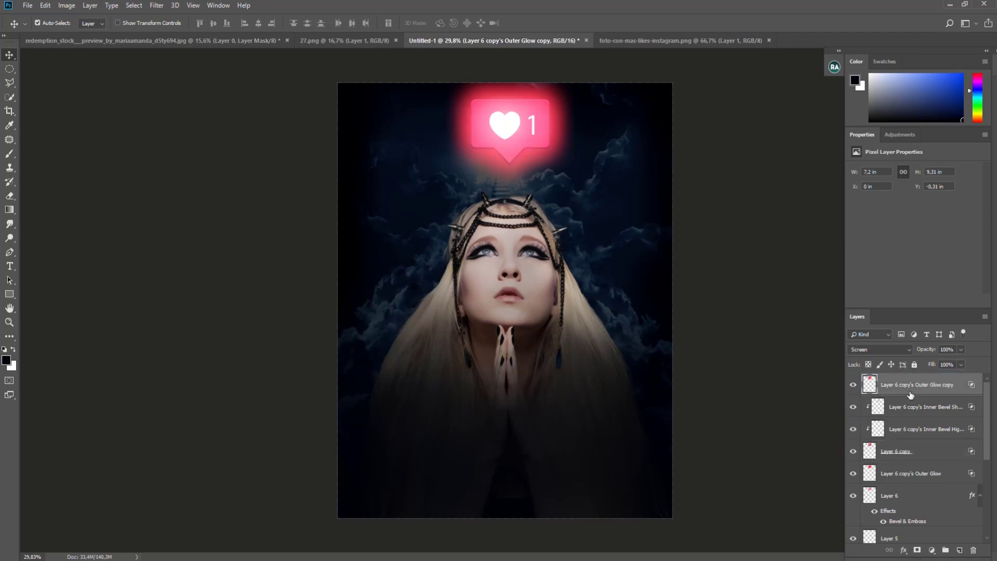
key("ctrl+t")
mouse_move(196, 23)
left_mouse_down()
mouse_move(218, 27)
mouse_move(202, 29)
left_mouse_up()
key("Return")
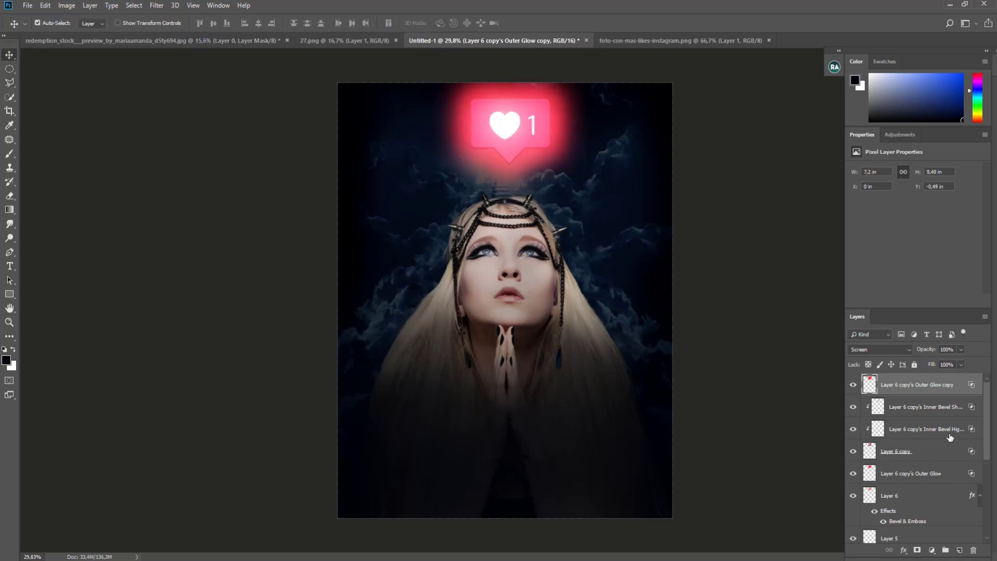
left_click(853, 407)
Apply a Gaussian Blur of about 3 px to the Layer 6 copy badge.
left_click(865, 452)
left_click(157, 6)
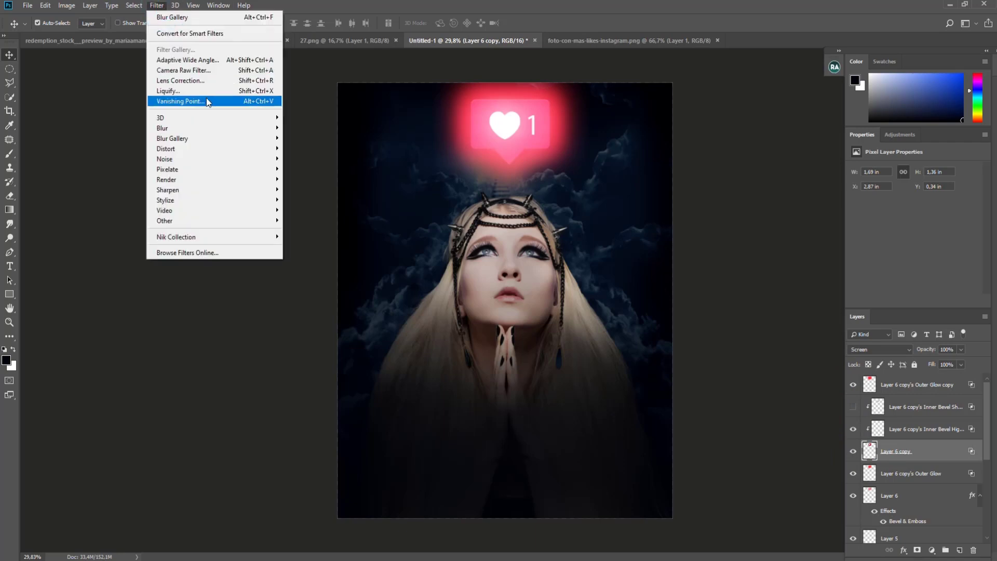
left_click(337, 168)
left_click_drag(862, 358, 853, 357)
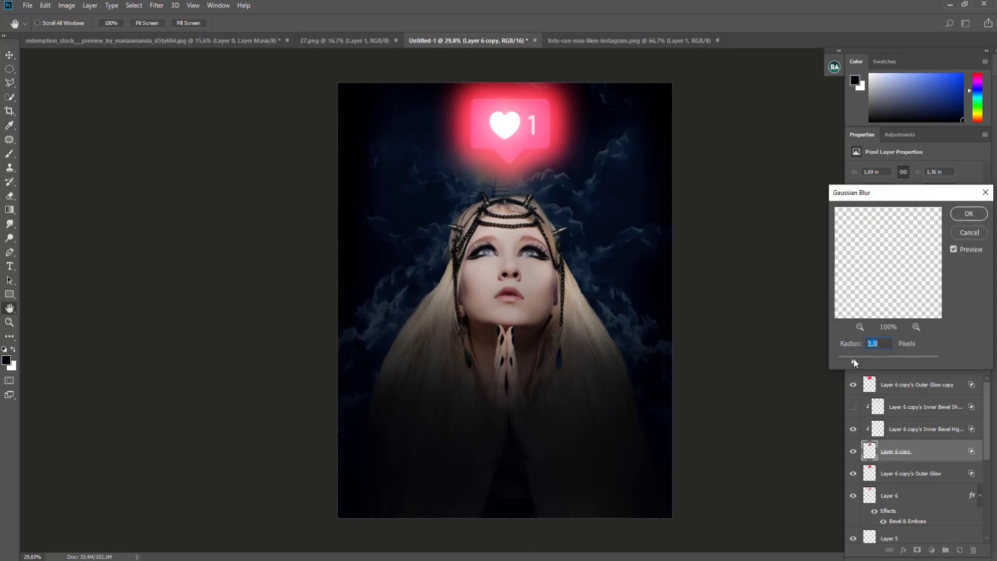
left_click(968, 213)
Shift the badge's hue slightly with a Hue/Saturation adjustment.
key("ctrl+u")
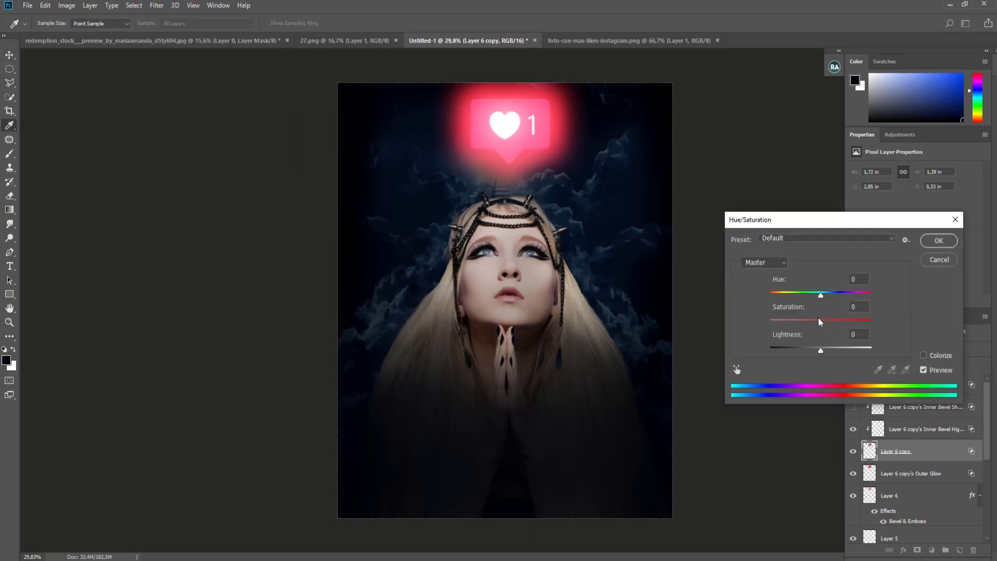
mouse_move(822, 323)
left_mouse_down()
mouse_move(856, 295)
mouse_move(813, 298)
mouse_move(826, 301)
left_mouse_up()
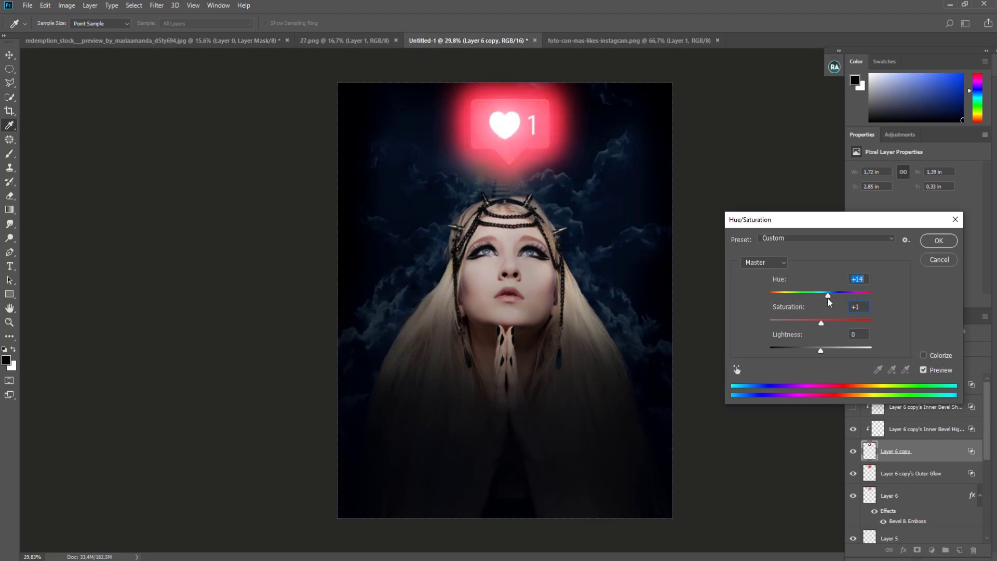
left_click(936, 242)
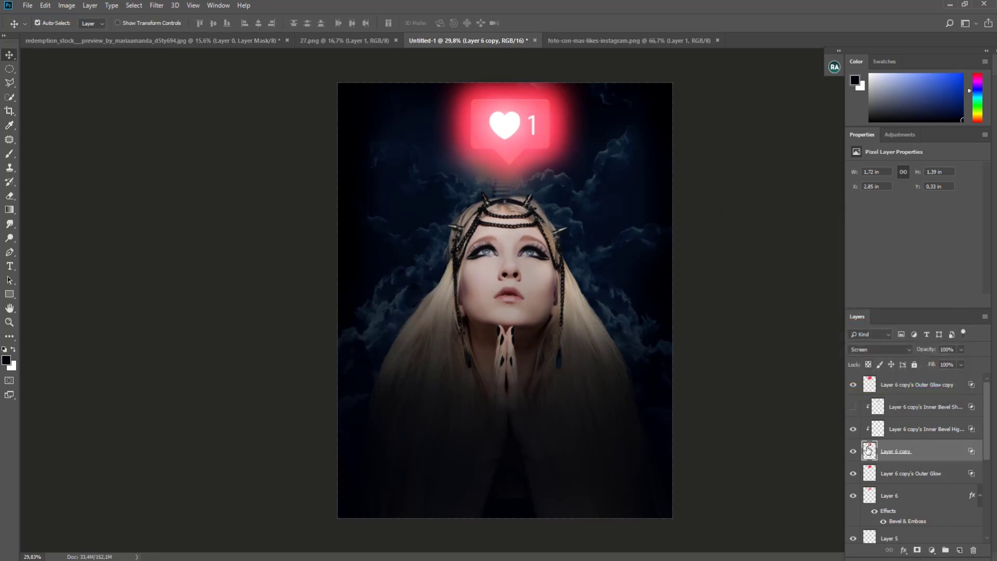
Select Layer 2 with the woman and add a Channel Mixer adjustment above it.
left_click(10, 153)
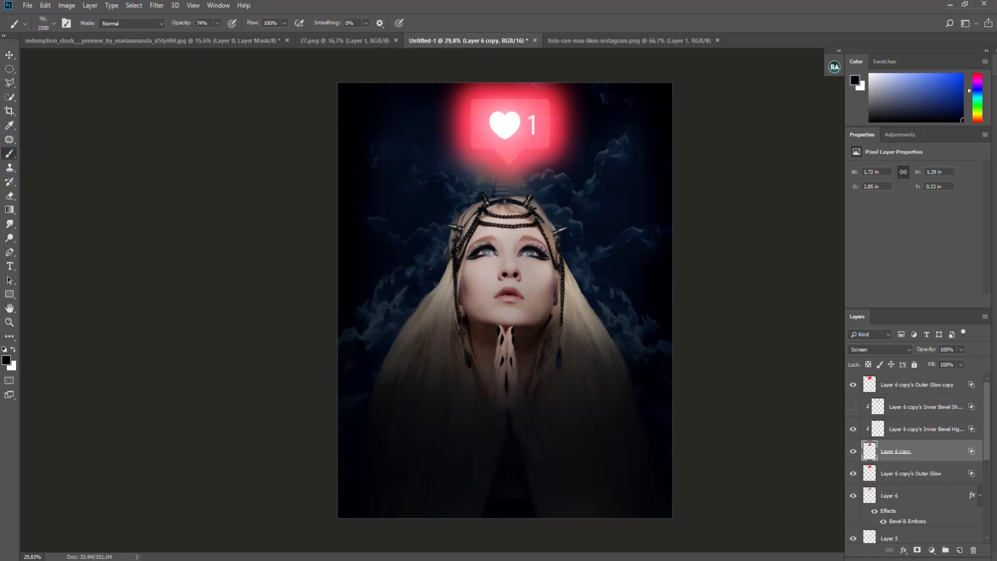
left_click(934, 387)
scroll(924, 467, "down", 5)
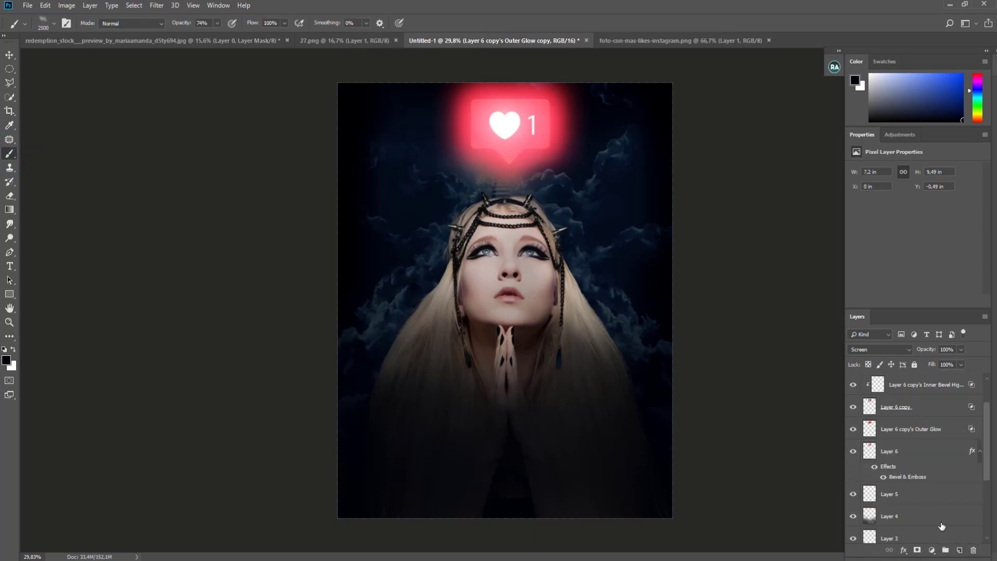
left_click(868, 495)
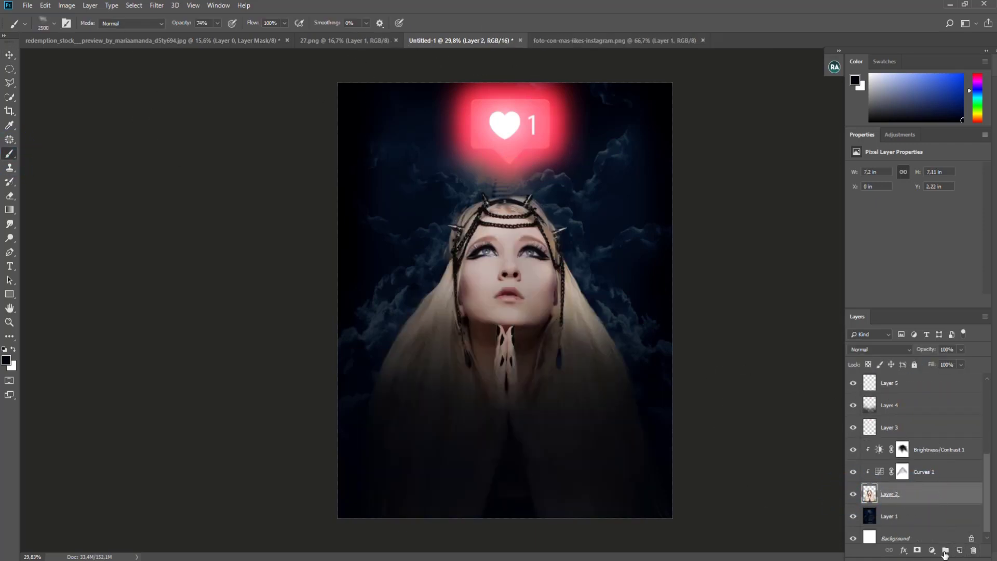
left_click(932, 551)
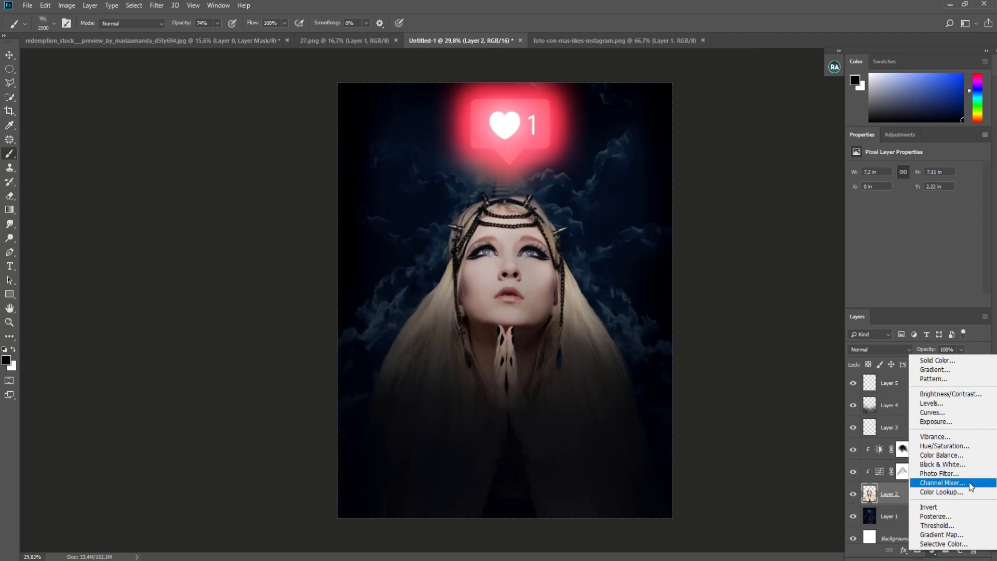
left_click(943, 482)
Set Channel Mixer to Red +112, Green +27, Blue +44, keeping Normal blend after trying Soft Light and Overlay.
mouse_move(944, 224)
left_mouse_down()
mouse_move(962, 223)
mouse_move(941, 224)
mouse_move(955, 223)
mouse_move(917, 245)
left_mouse_up()
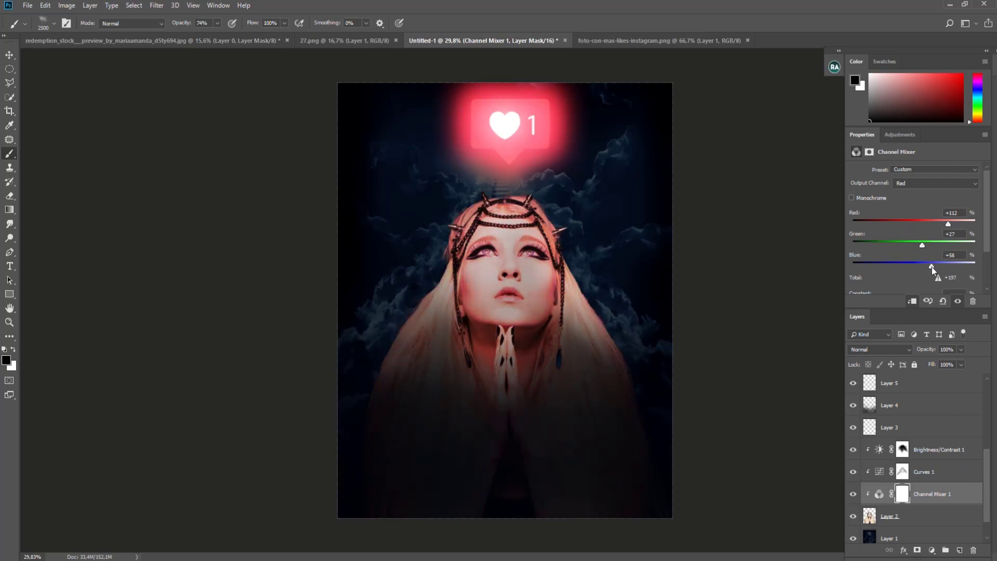
left_click_drag(932, 267, 928, 267)
left_click(881, 349)
left_click(868, 218)
left_click(879, 349)
left_click(867, 209)
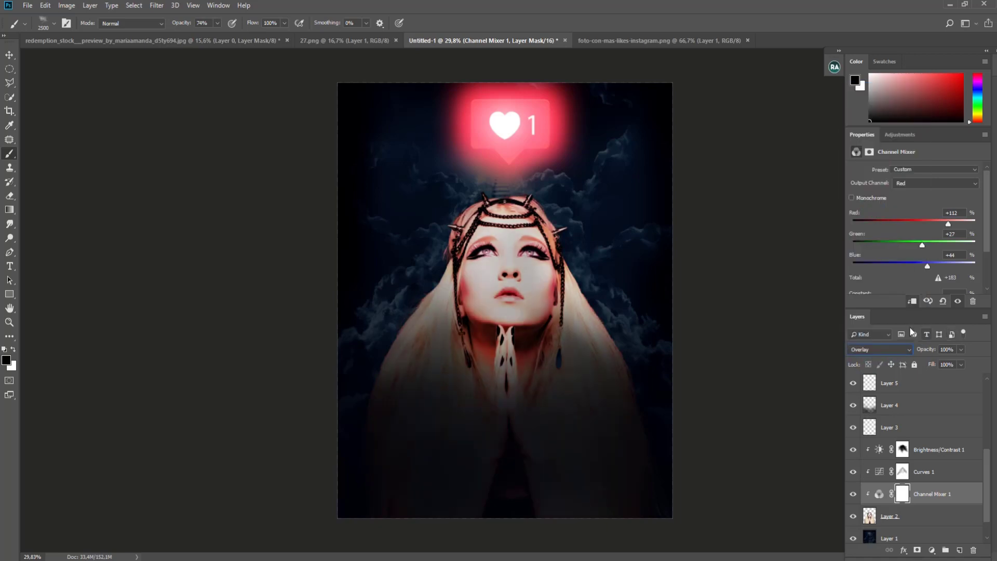
left_click(881, 349)
Lower the Channel Mixer to 75% opacity and fill its mask black.
left_click(867, 88)
left_click_drag(961, 350, 944, 363)
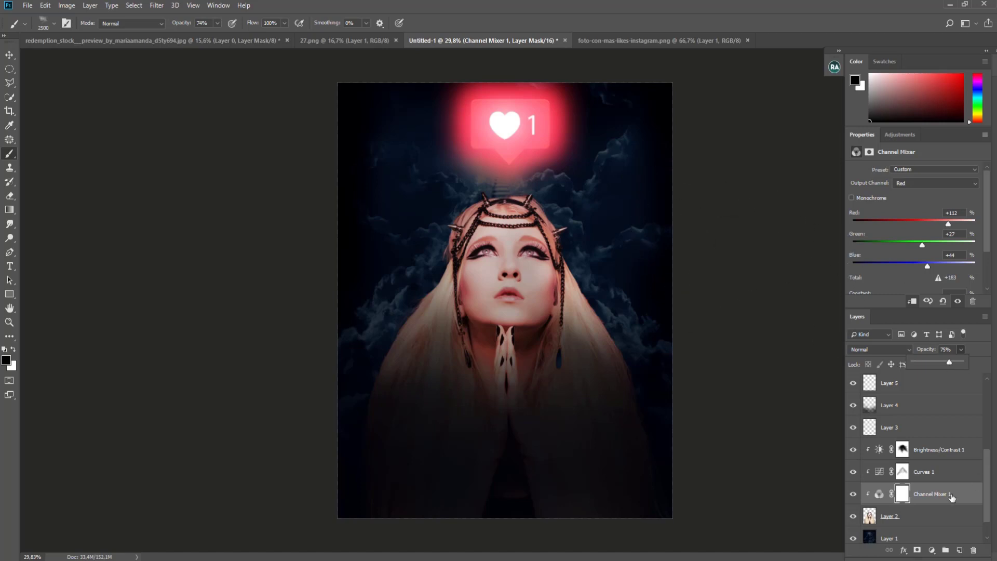
key("ctrl+apostrophe")
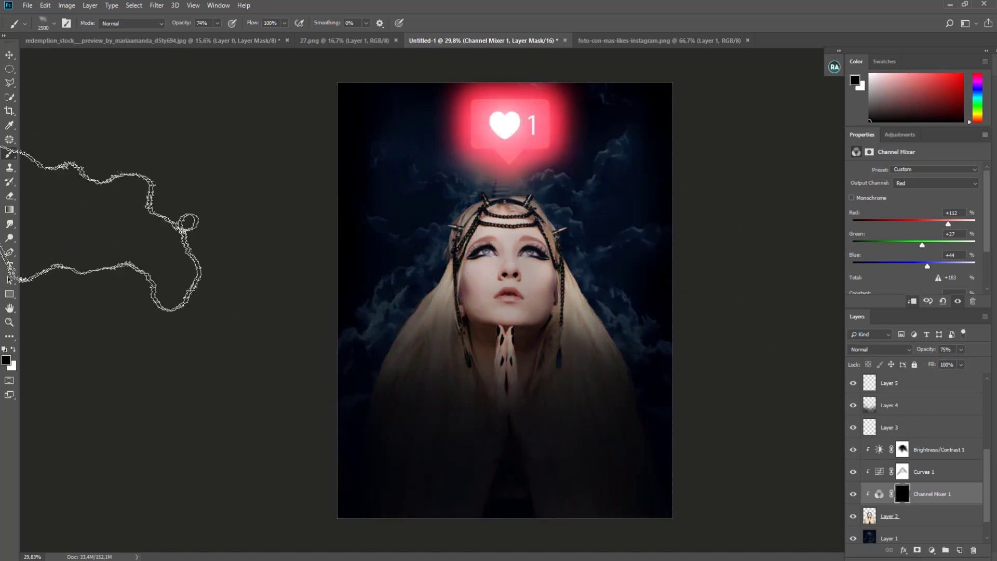
Choose the soft skewed round brush at 15% opacity with white as the paint colour.
right_click(488, 294)
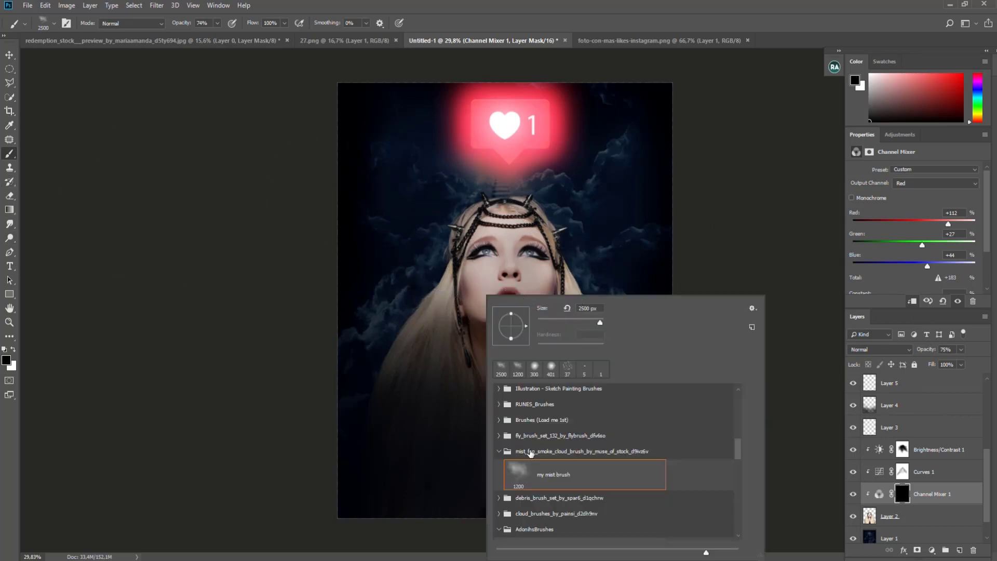
left_click_drag(740, 447, 741, 508)
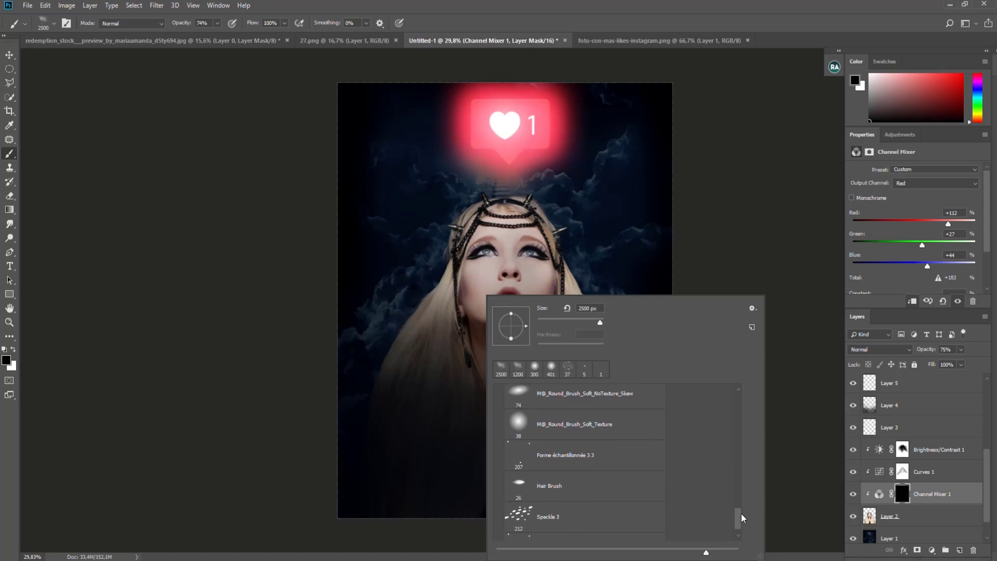
mouse_move(741, 507)
left_mouse_down()
mouse_move(749, 486)
mouse_move(756, 499)
left_mouse_up()
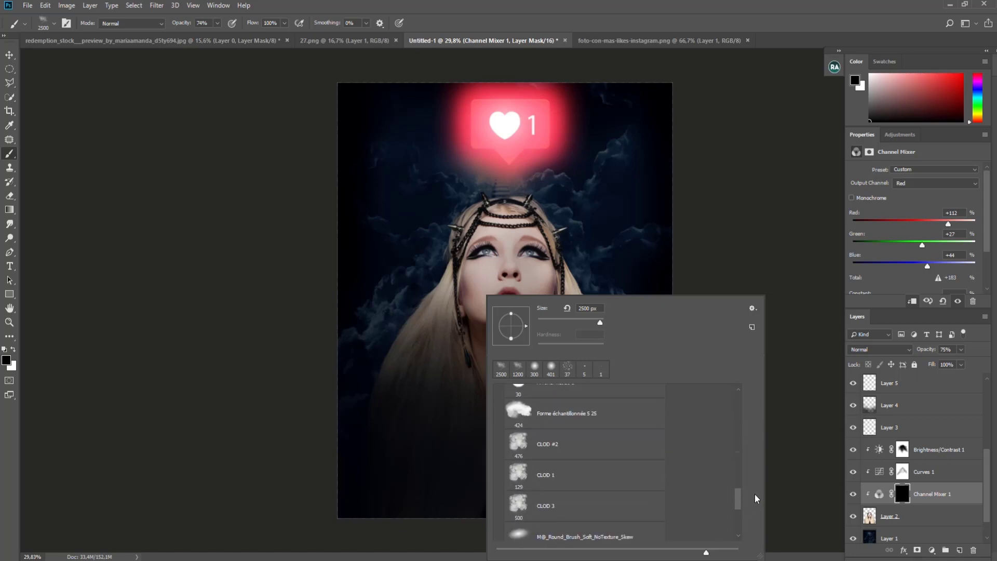
left_click(643, 490)
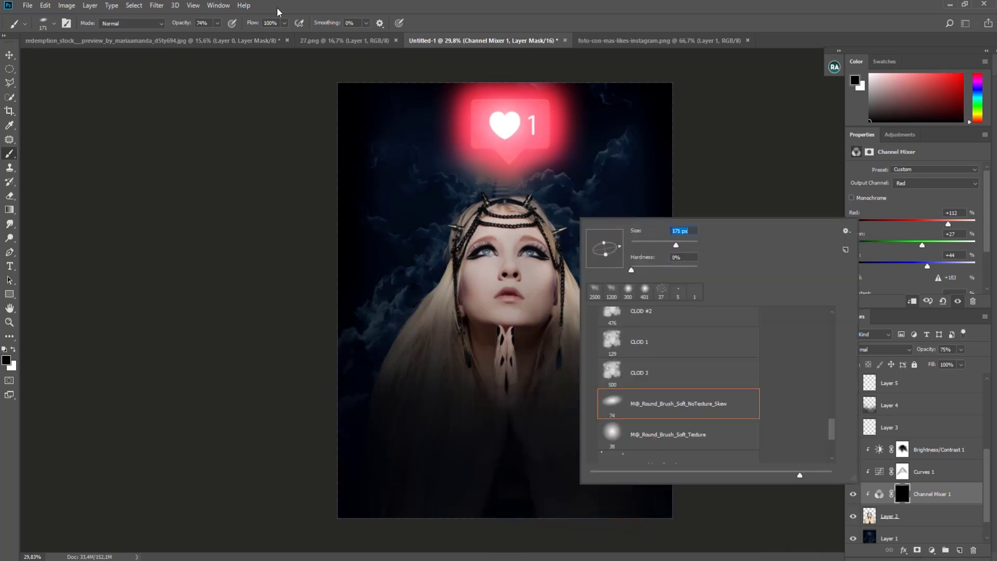
left_click(217, 23)
left_click_drag(218, 37, 192, 36)
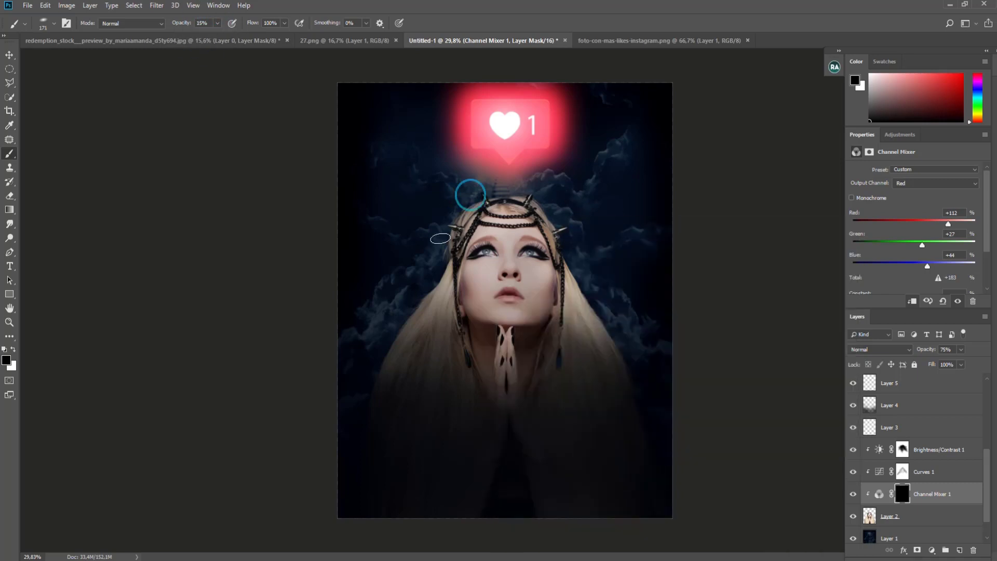
left_click(13, 350)
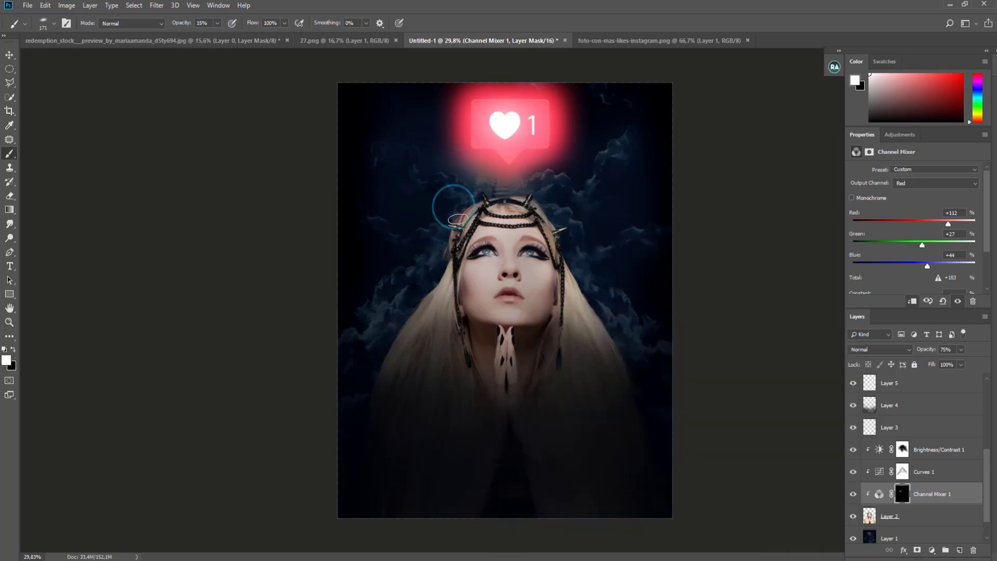
Tilt the brush angle in the brush presets.
right_click(567, 228)
left_click(542, 201)
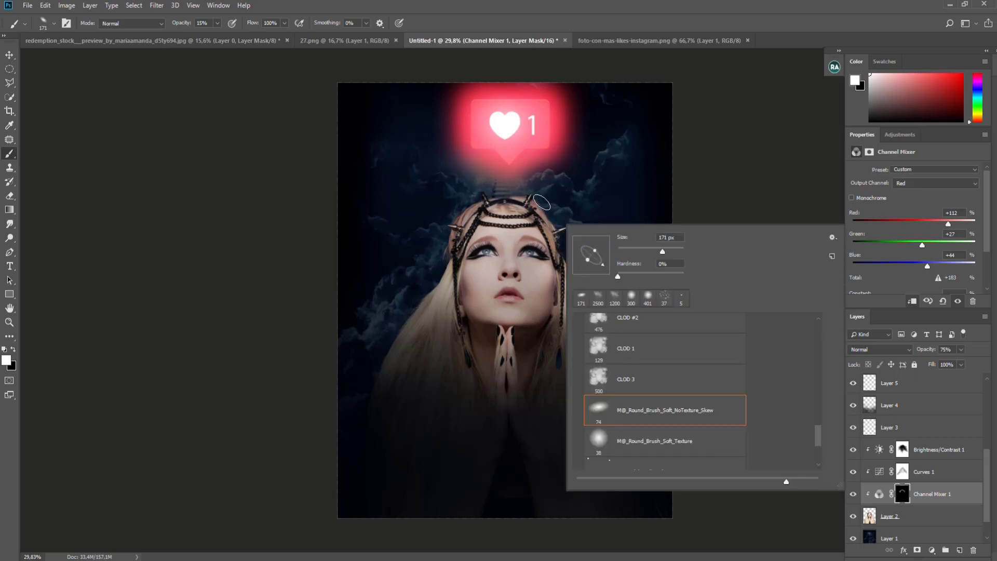
right_click(565, 267)
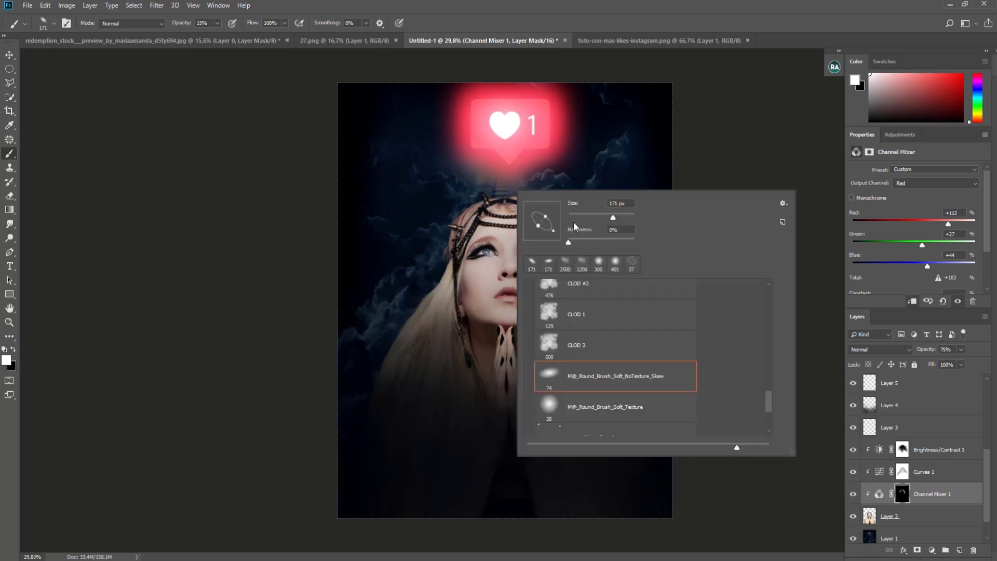
left_click(545, 216)
left_click(439, 240)
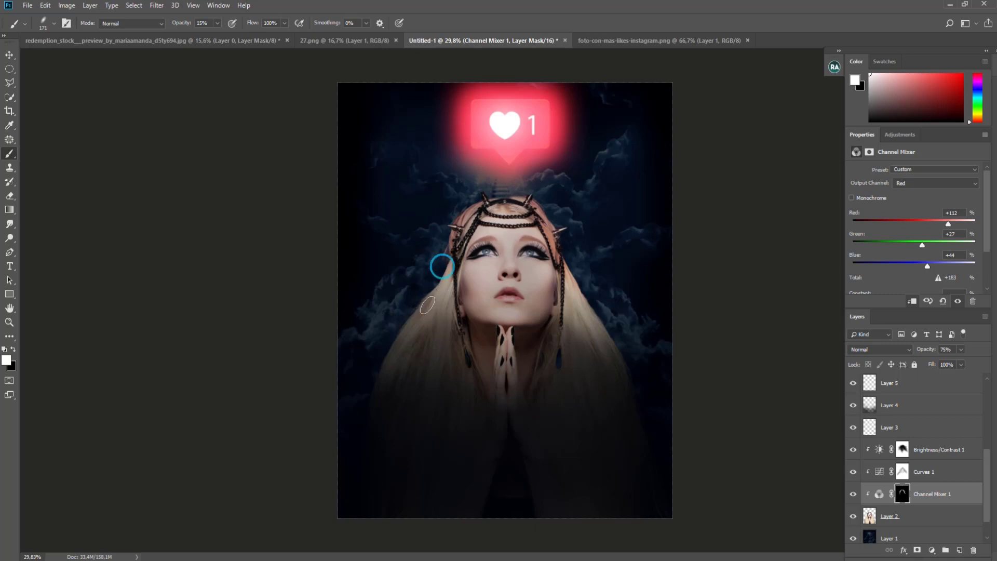
Paint the tint onto the mask over the left hair, hairline and around the head.
left_click_drag(438, 277, 403, 311)
left_click(467, 196)
left_click(442, 248)
left_click(585, 236)
left_click_drag(510, 204, 490, 220)
left_click(470, 201)
left_click(503, 250)
Zoom in on the face and add a new layer clipped to Brightness/Contrast 1.
key("z")
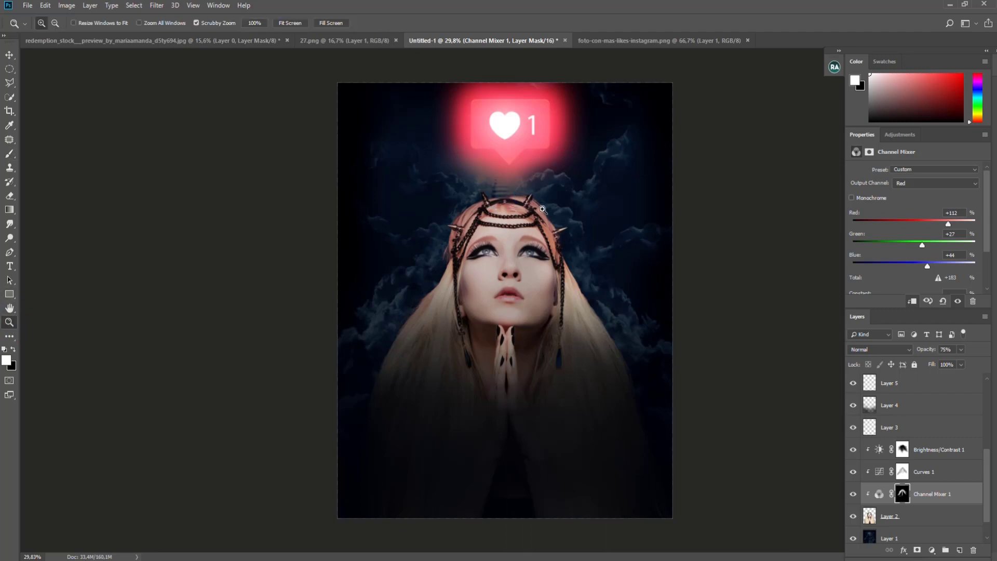
left_click_drag(506, 234, 584, 243)
left_click(930, 449)
left_click(960, 550)
key("x")
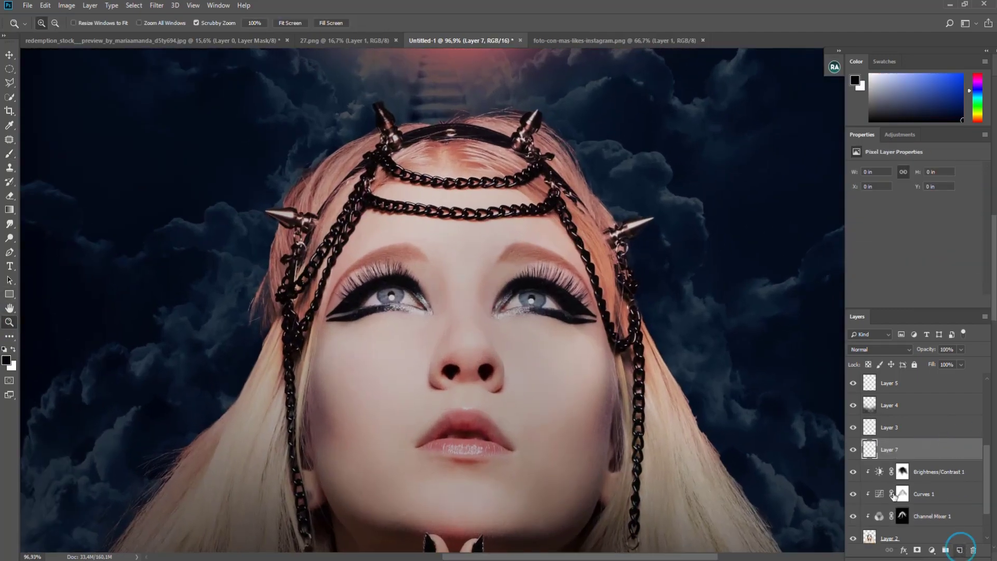
left_click(865, 460, "alt")
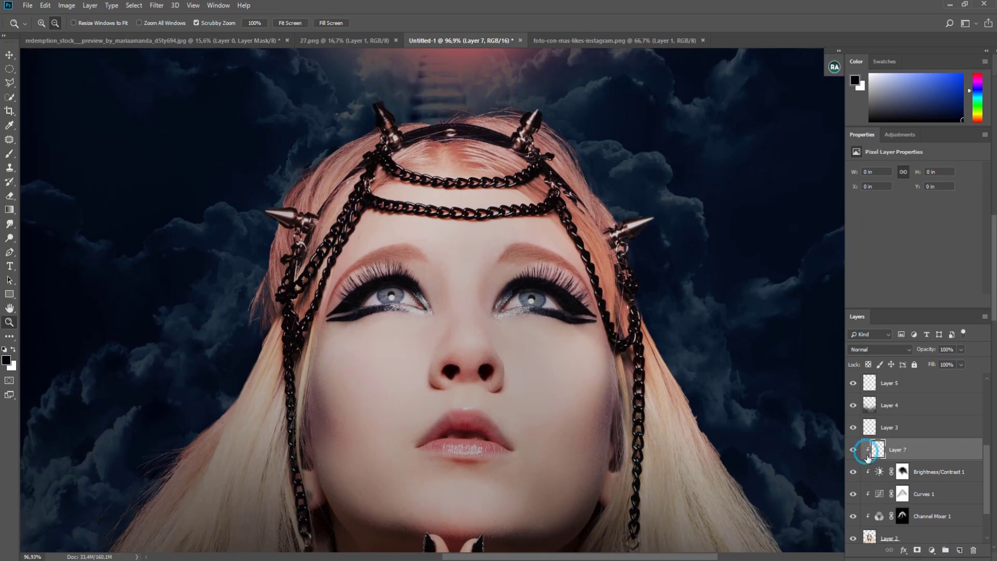
Sample pink from the heart glow using the soft skewed brush.
key("b")
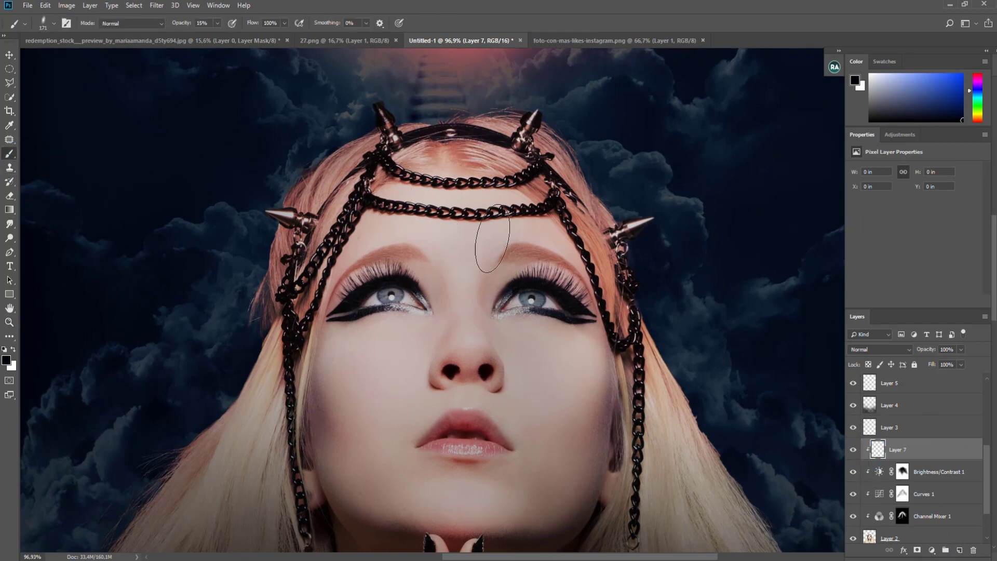
scroll(464, 190, "up", 2)
scroll(468, 186, "up", 1)
left_click(499, 91, "alt")
scroll(461, 327, "down", 1)
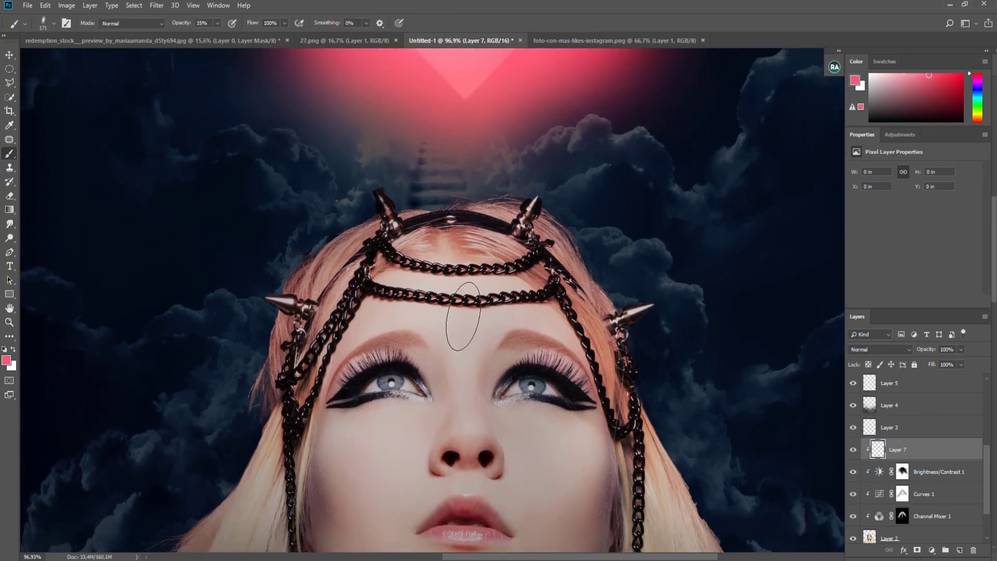
right_click(481, 277)
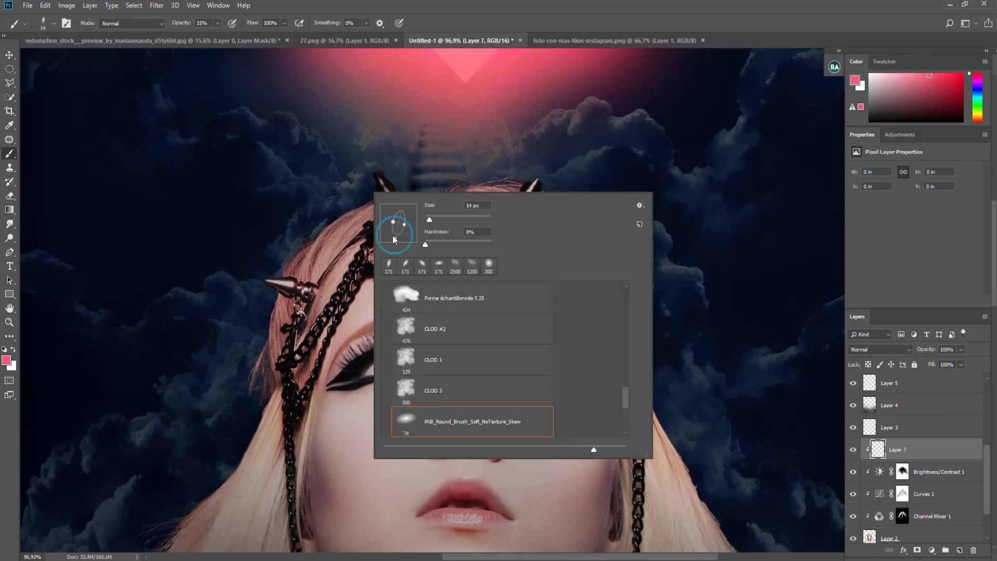
left_click(364, 204)
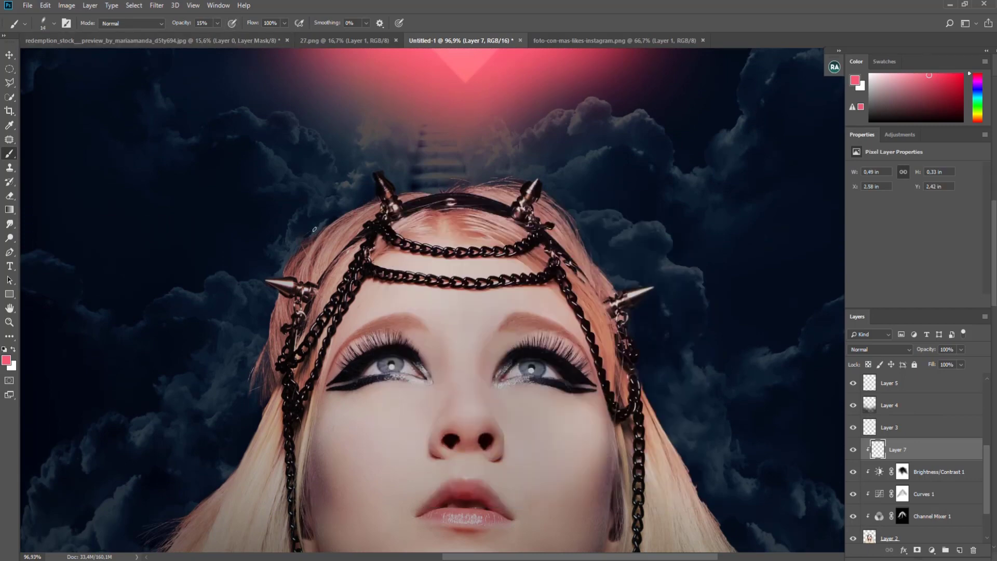
Paint faint pink along the hair and headpiece spike, enlarging the brush to 6 px.
left_click_drag(288, 256, 255, 366)
right_click(546, 176)
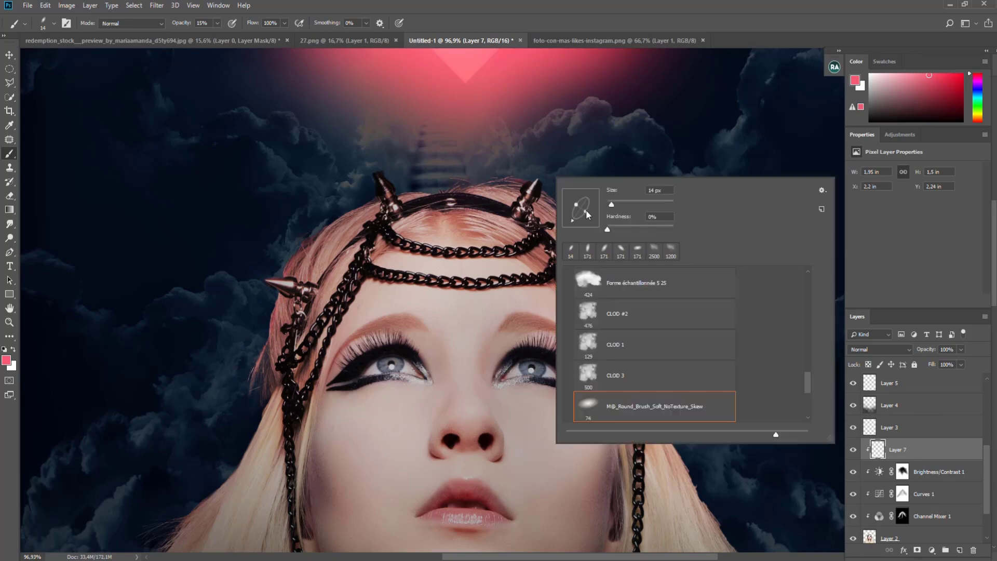
left_click_drag(527, 172, 543, 185)
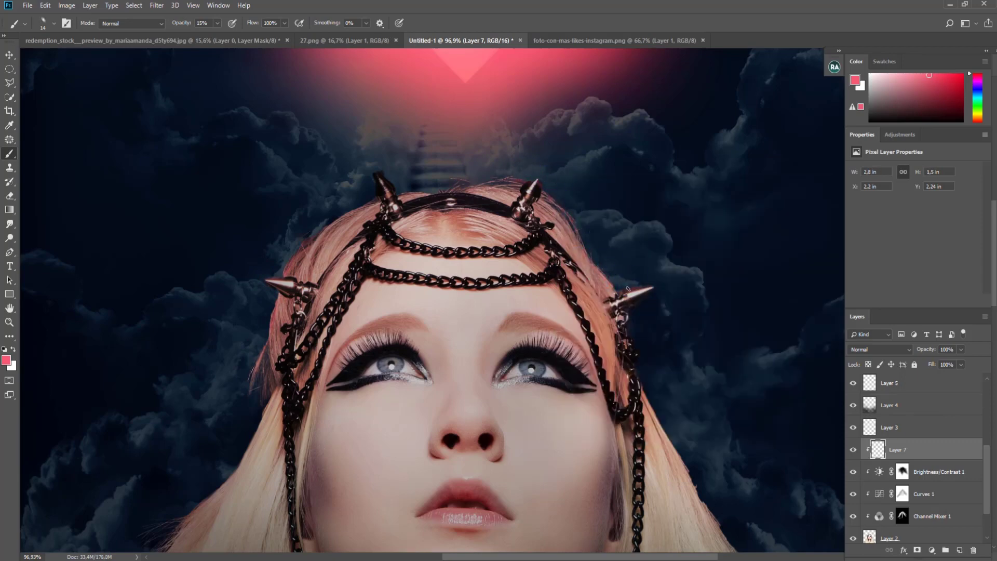
scroll(492, 253, "down", 1)
right_click(534, 286)
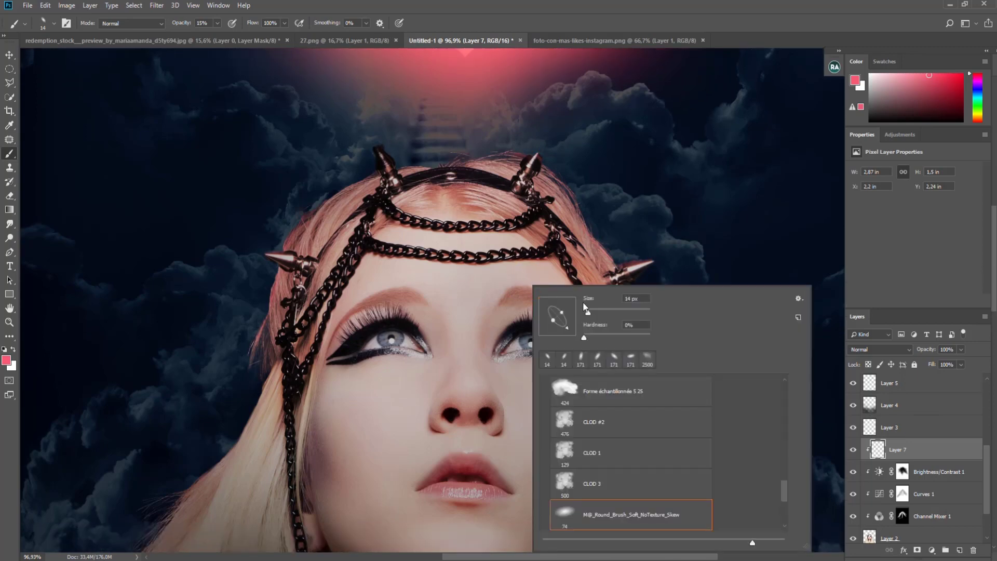
left_click_drag(589, 311, 587, 313)
left_click(509, 284)
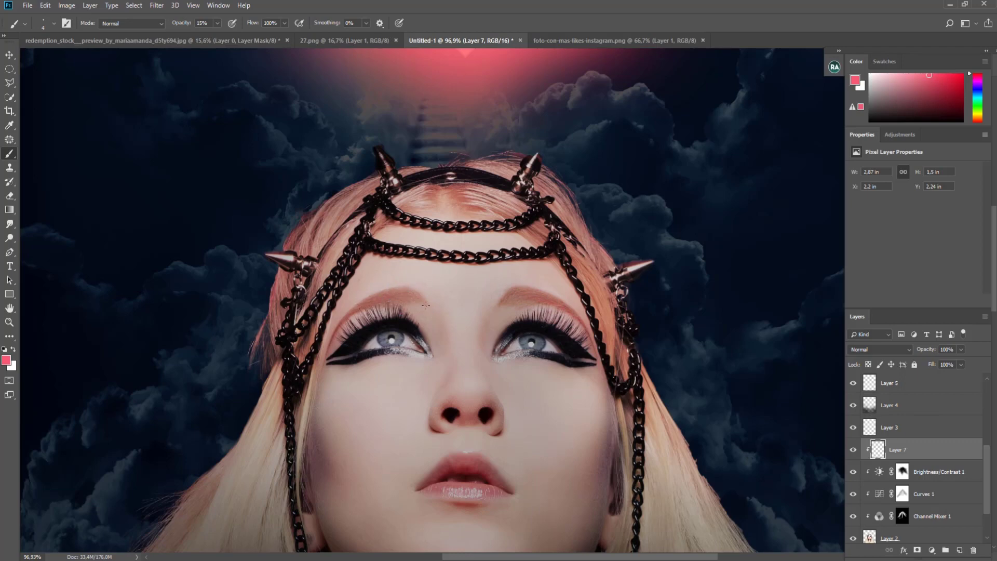
scroll(504, 343, "down", 2)
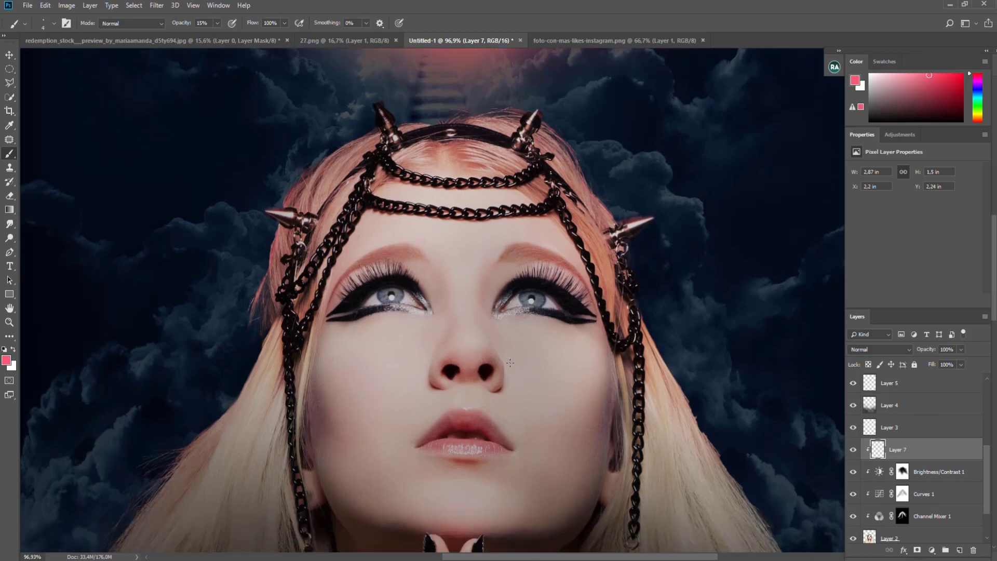
right_click(482, 328)
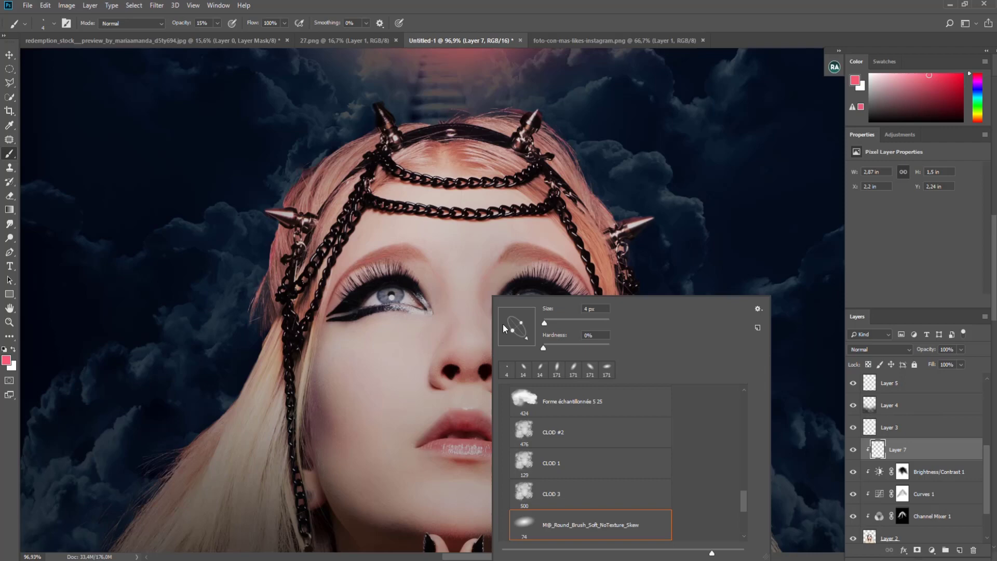
left_click_drag(544, 321, 547, 321)
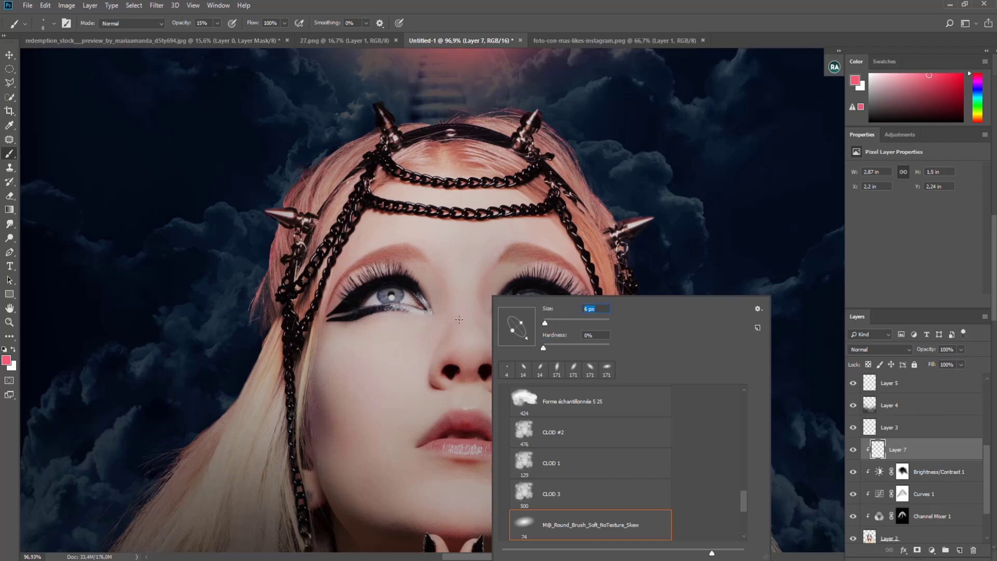
left_click(919, 278)
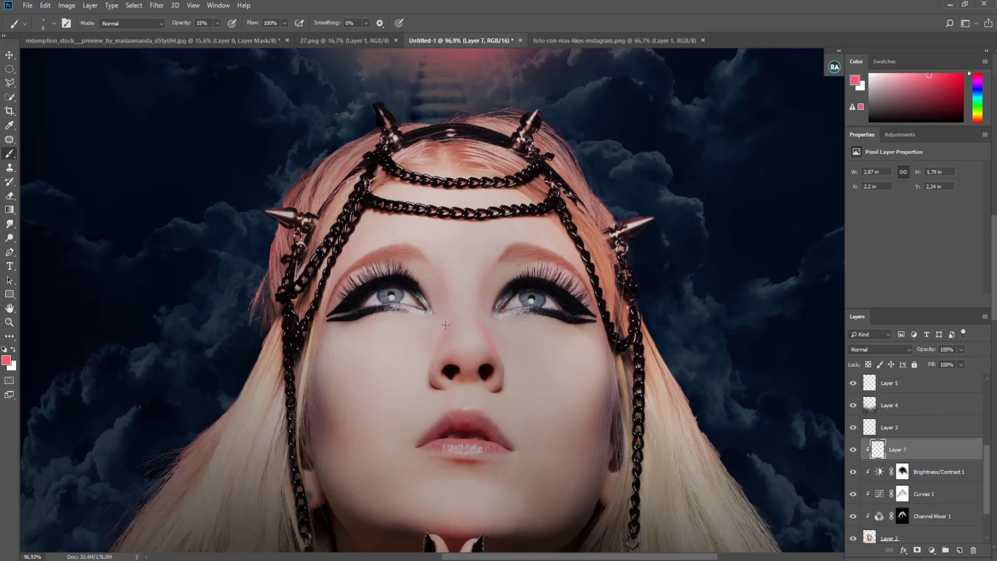
Erase stray pink under the left eye and beside the nose with the Eraser at 18%.
left_click(10, 196)
right_click(395, 295)
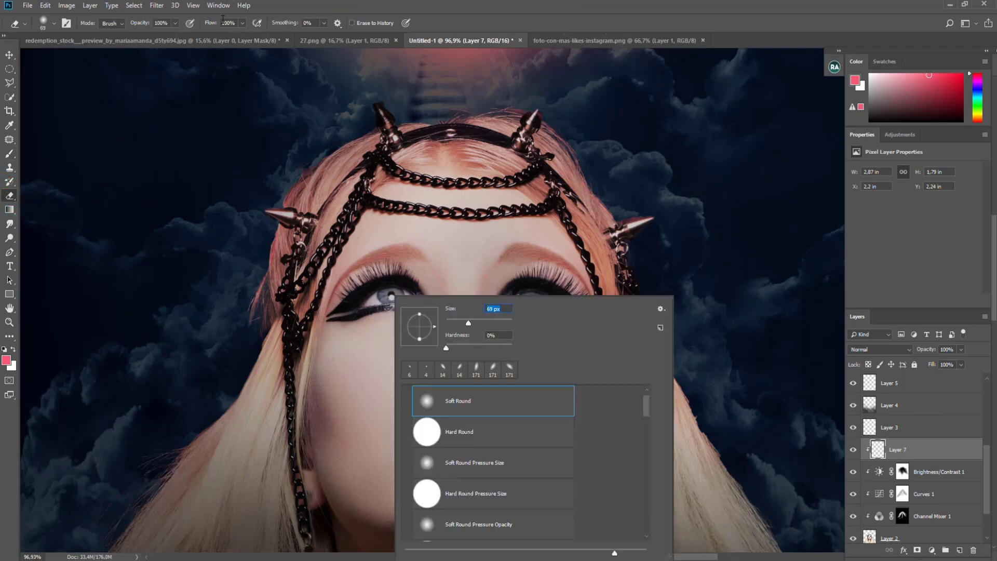
left_click_drag(139, 23, 125, 23)
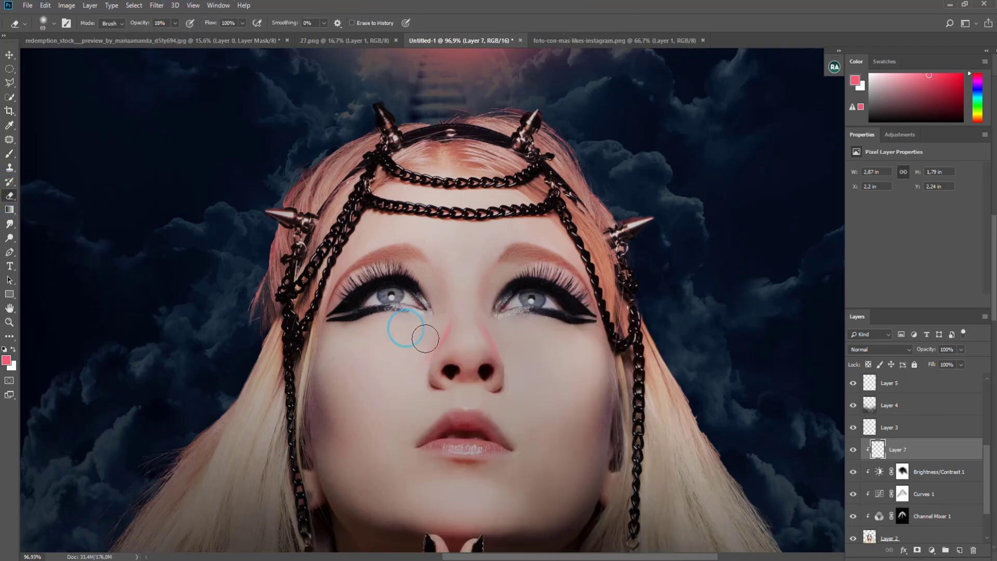
left_click_drag(412, 322, 420, 372)
left_click_drag(494, 325, 490, 345)
scroll(525, 403, "down", 1)
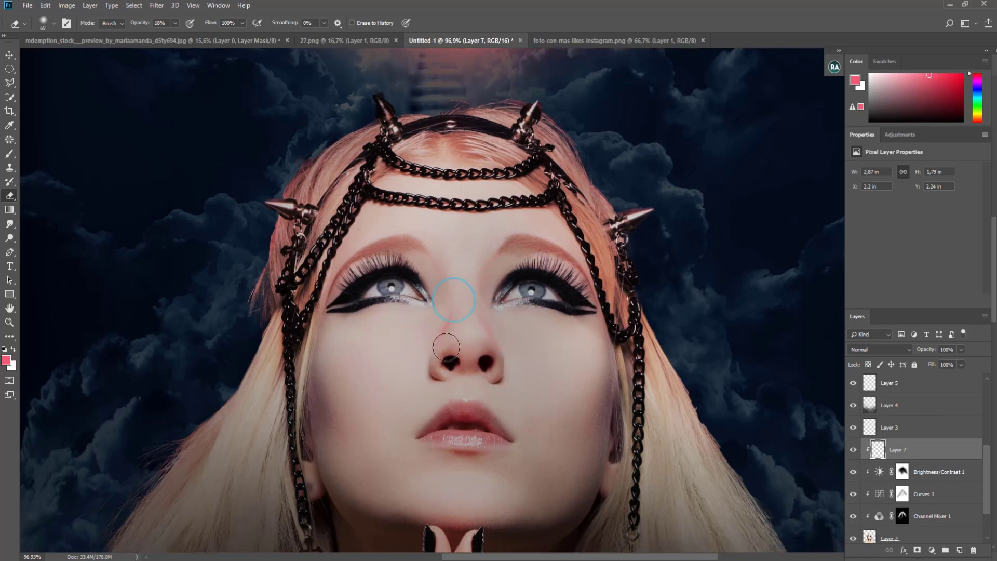
scroll(446, 346, "down", 2)
key("z")
mouse_move(468, 294)
left_mouse_down()
mouse_move(414, 295)
mouse_move(549, 278)
left_mouse_up()
Add a new layer for the eyes and pick a Soft Round brush sized to an iris.
scroll(927, 422, "up", 3)
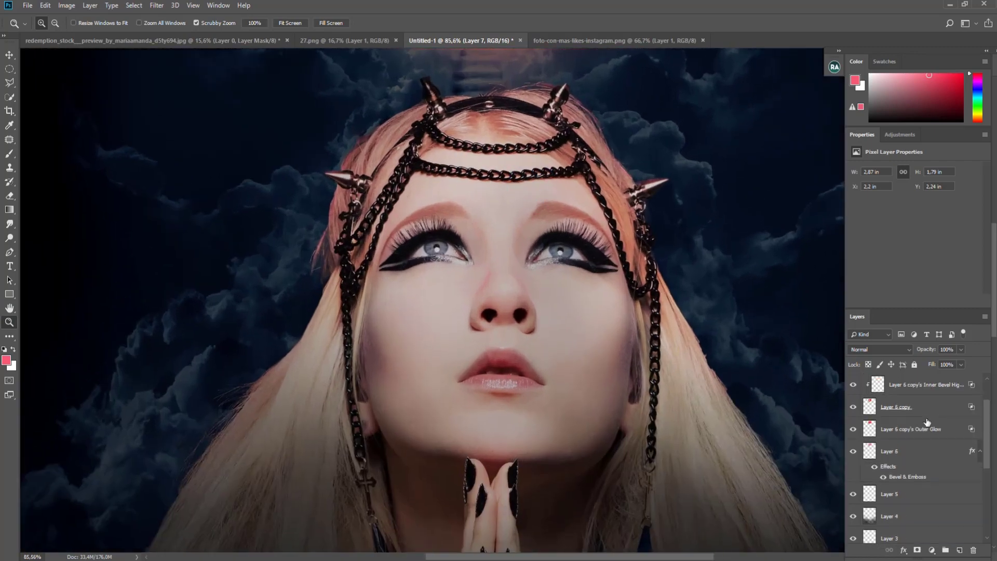
scroll(927, 422, "up", 2)
left_click(959, 550)
left_click(9, 155)
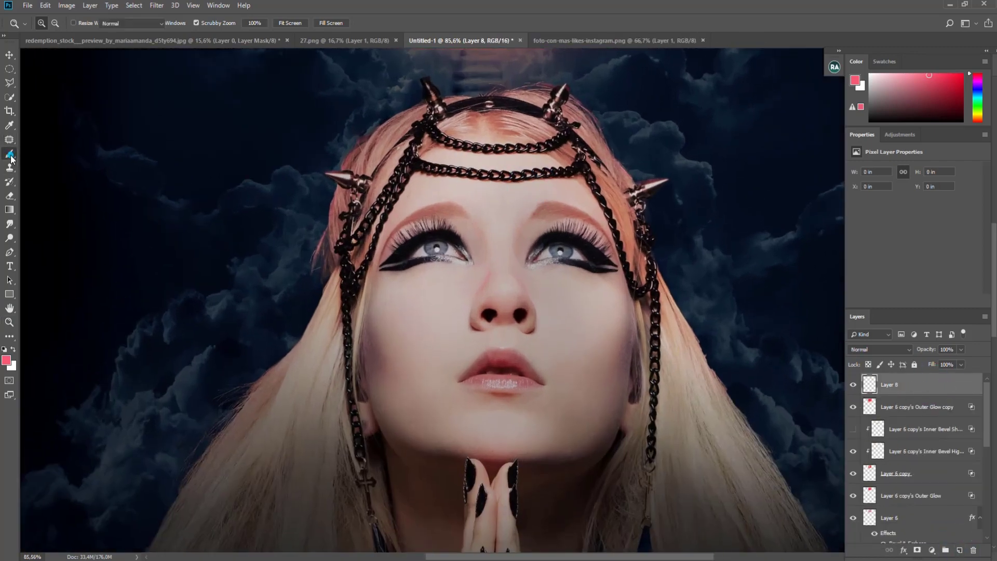
right_click(438, 250)
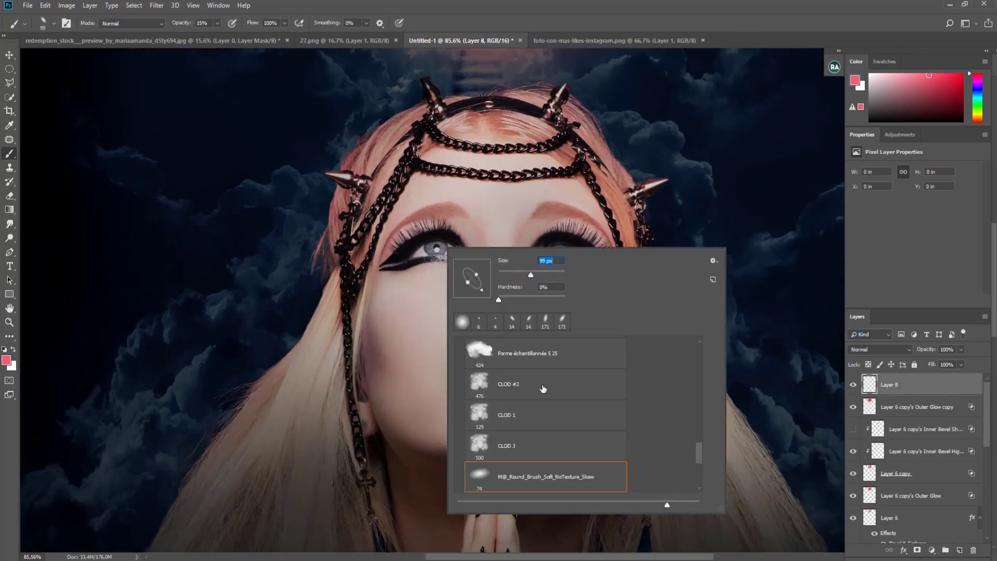
left_click_drag(699, 451, 699, 354)
left_click(519, 367)
left_click_drag(531, 274, 510, 279)
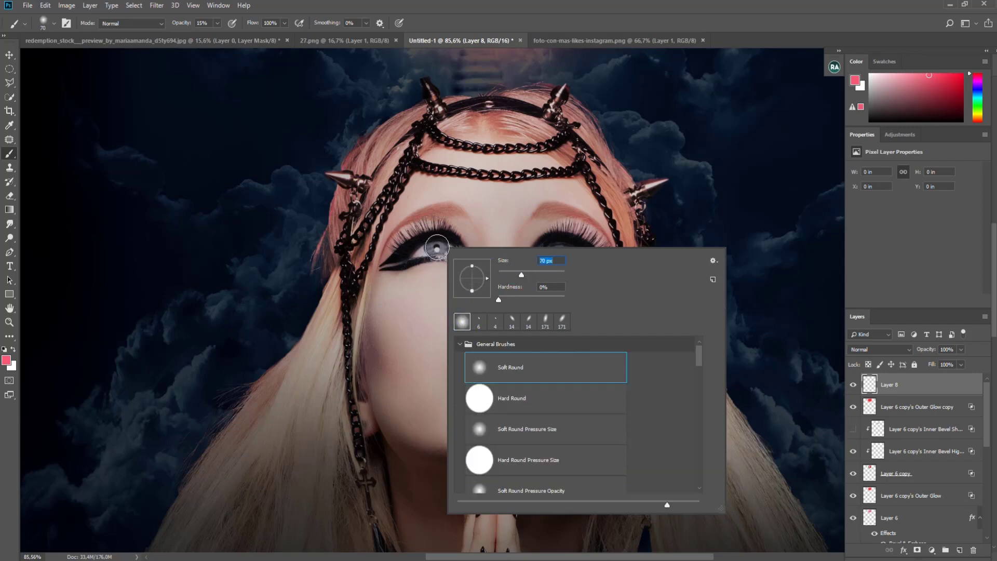
Paint both irises pink at 100% opacity and blend the layer as Soft Light.
left_click(437, 248)
left_click_drag(431, 239, 442, 246)
left_click(217, 23)
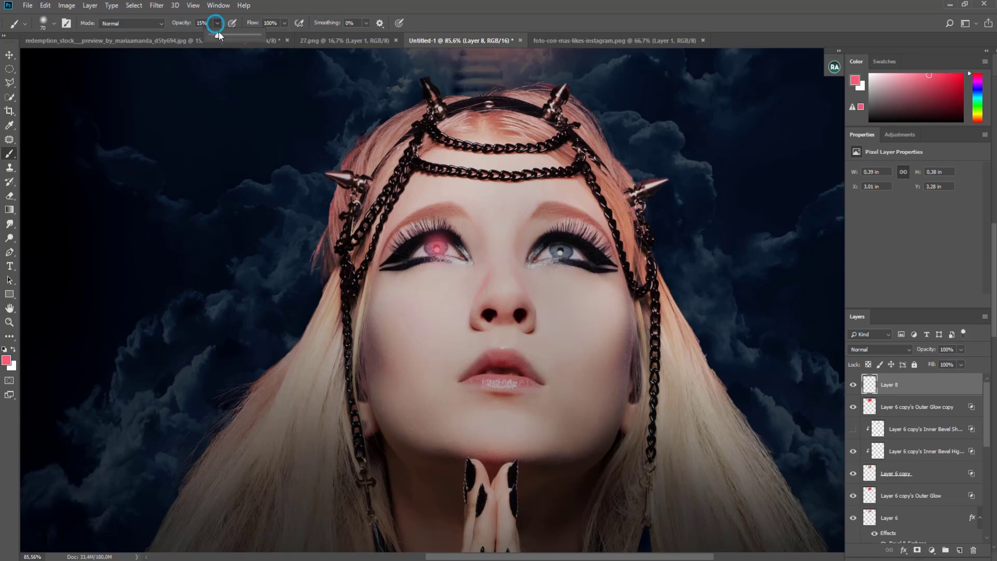
left_click(435, 245)
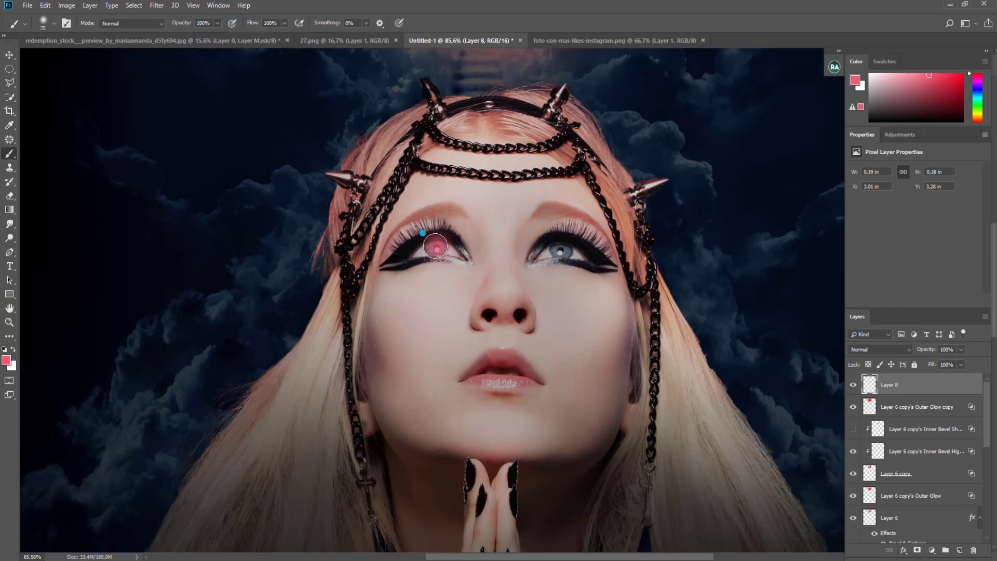
left_click(560, 248)
left_click(880, 349)
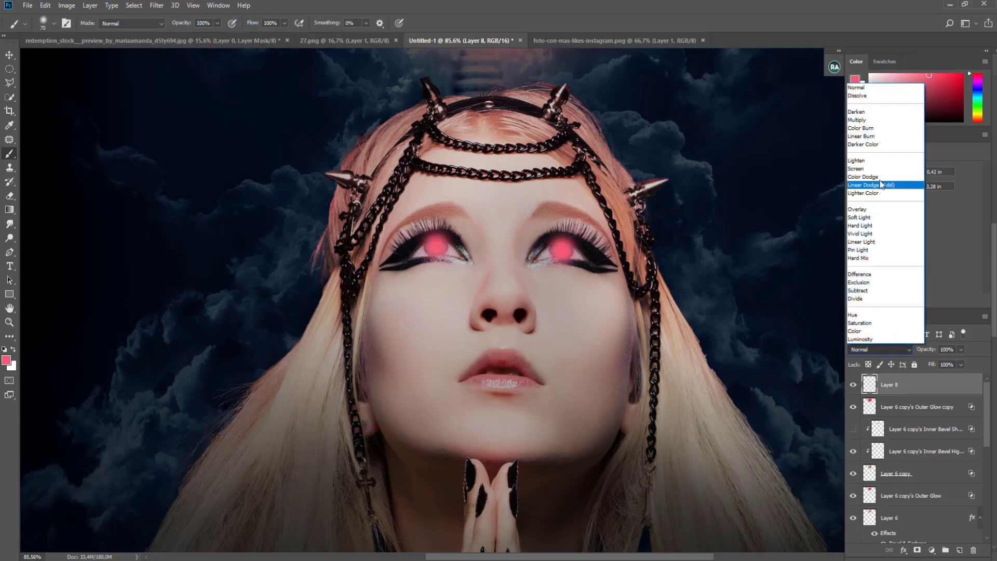
left_click(872, 217)
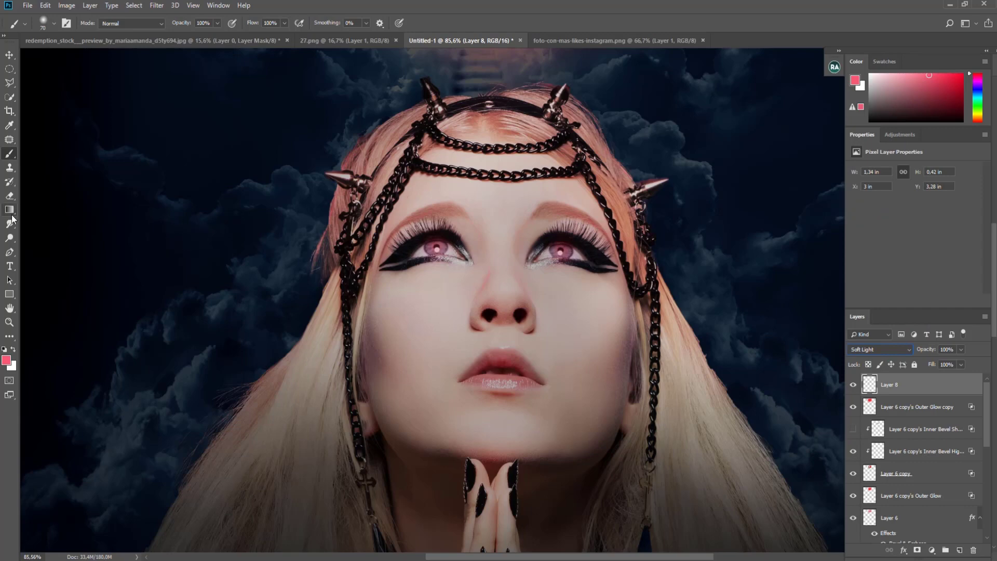
Erase stray pink around the left eye with the Eraser at 100%, then zoom out.
left_click(9, 196)
left_click(420, 224)
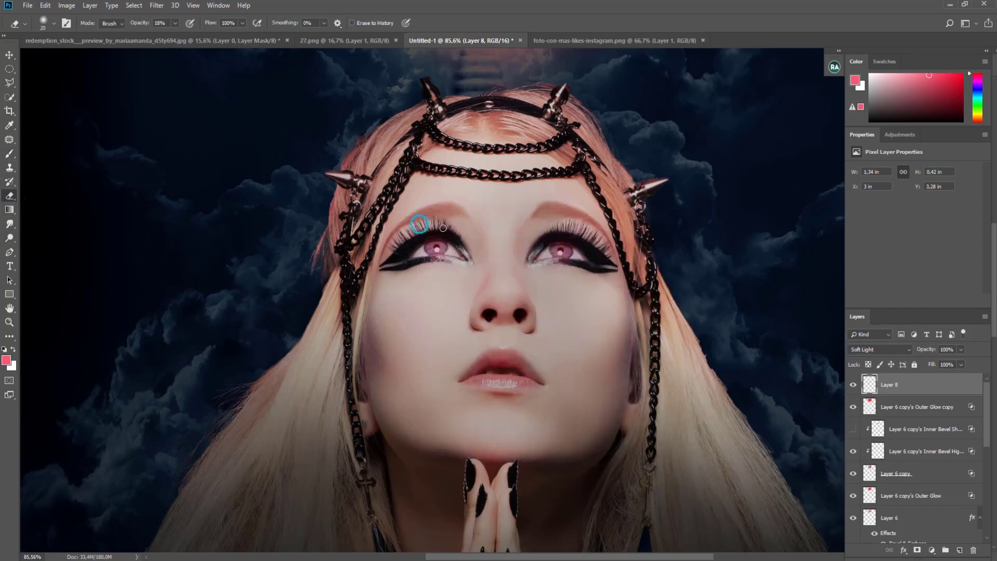
left_click(175, 23)
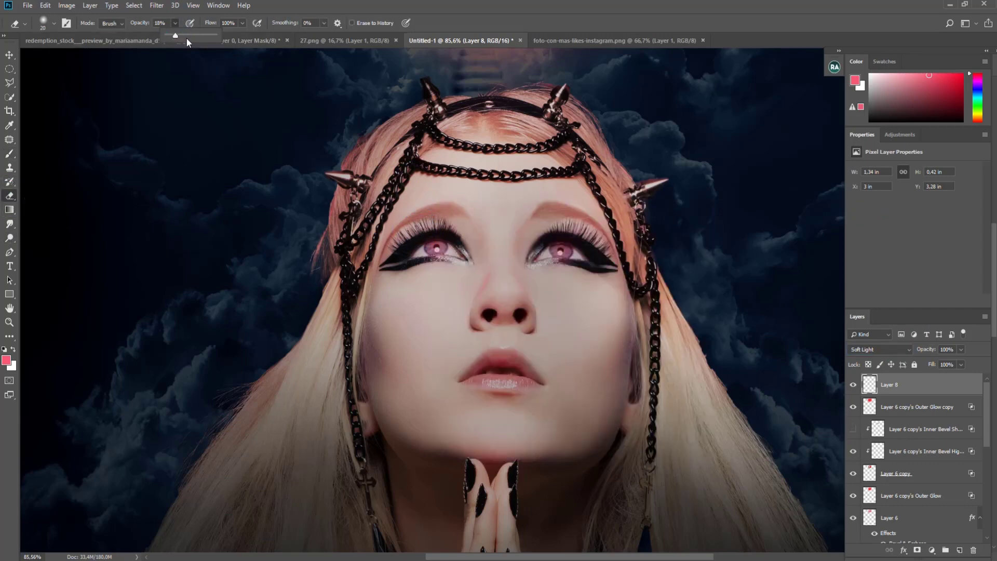
left_click(420, 229)
left_click(426, 228)
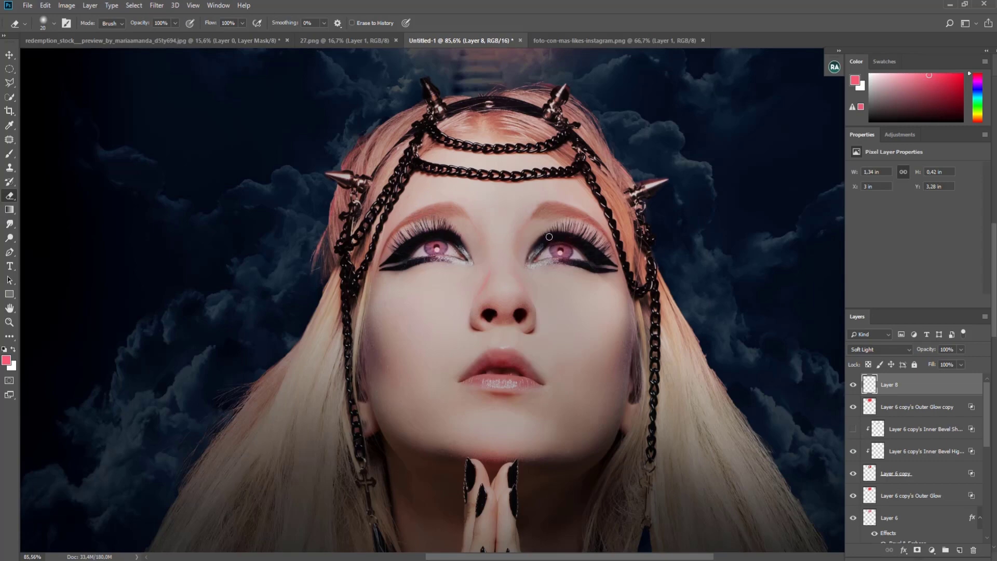
left_click(10, 322)
Enlarge the soft brush to about 495 px.
scroll(647, 316, "down", 5)
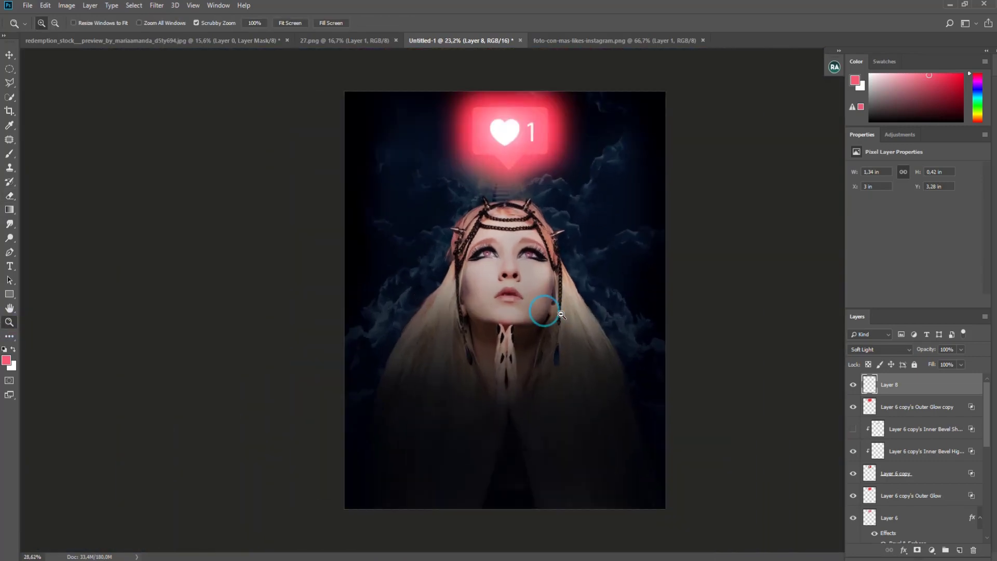
scroll(891, 452, "down", 3)
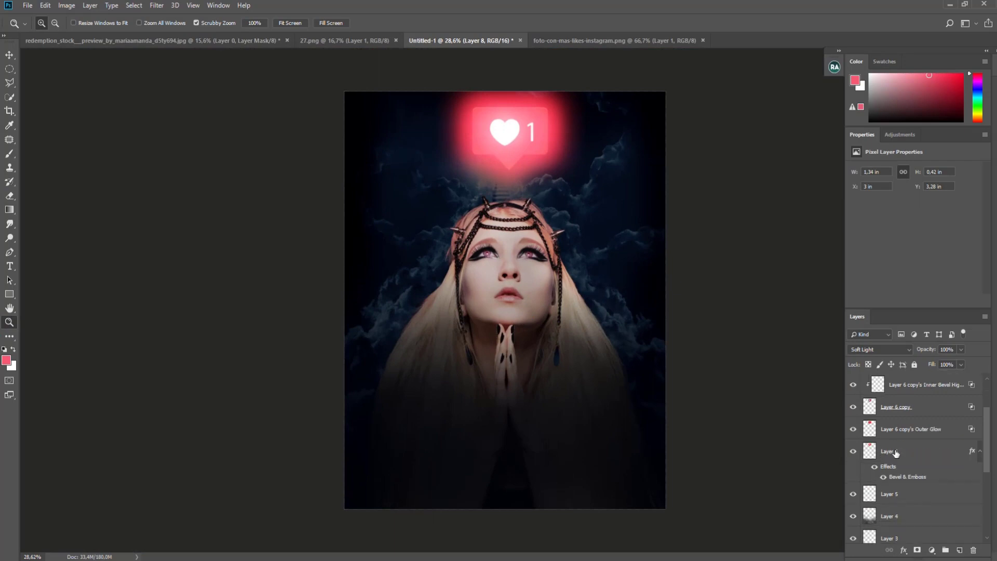
scroll(902, 483, "down", 3)
left_click(9, 154)
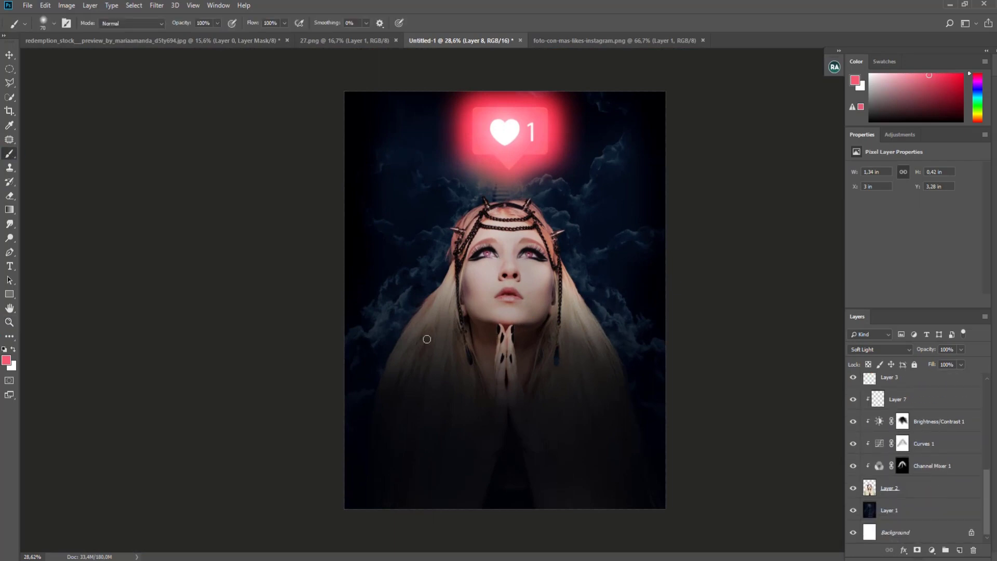
right_click(552, 301)
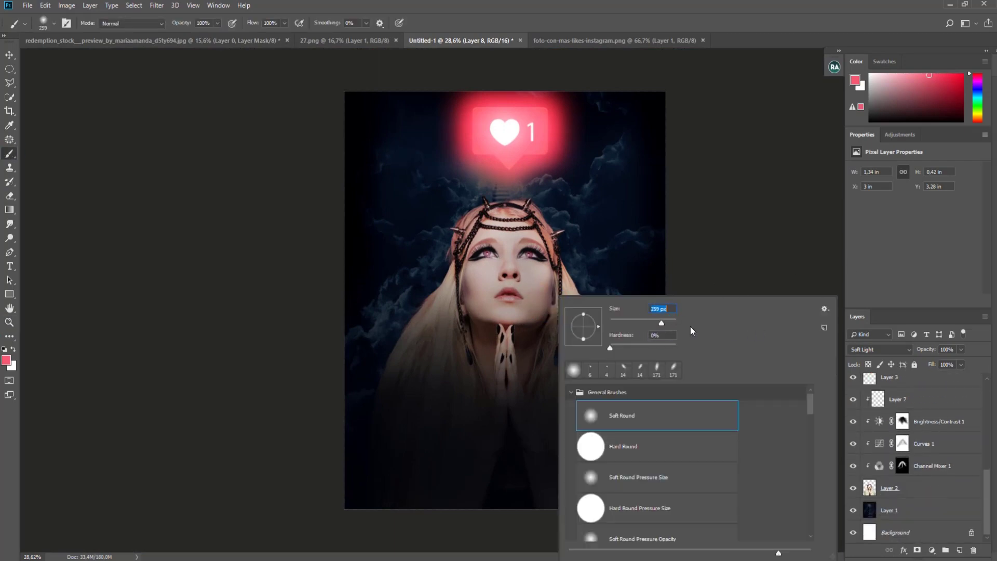
left_click_drag(662, 323, 669, 324)
scroll(927, 464, "up", 1)
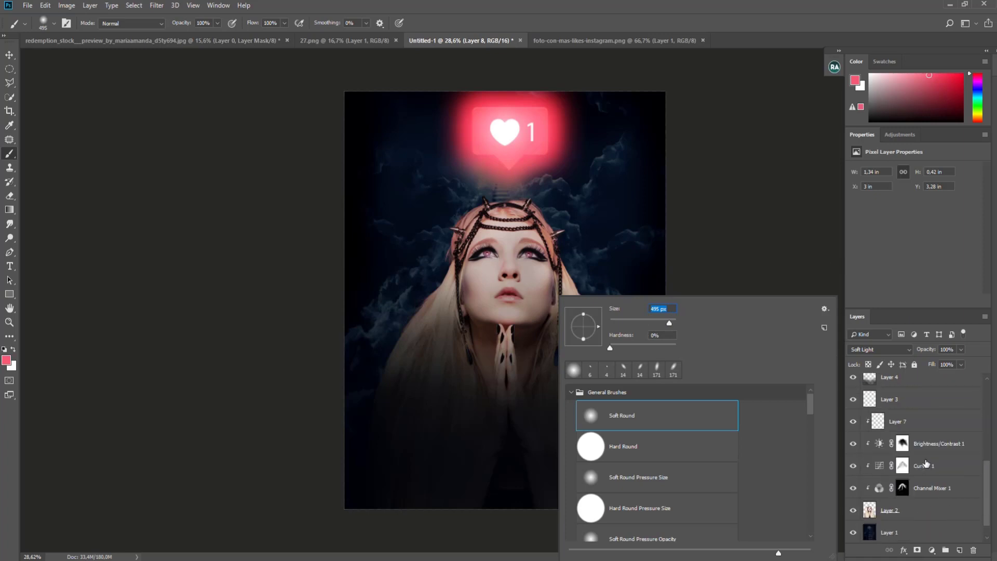
On a new layer above Layer 7, paint a faint pink wash sampled from the heart over the hair.
left_click(938, 431)
left_click(960, 550)
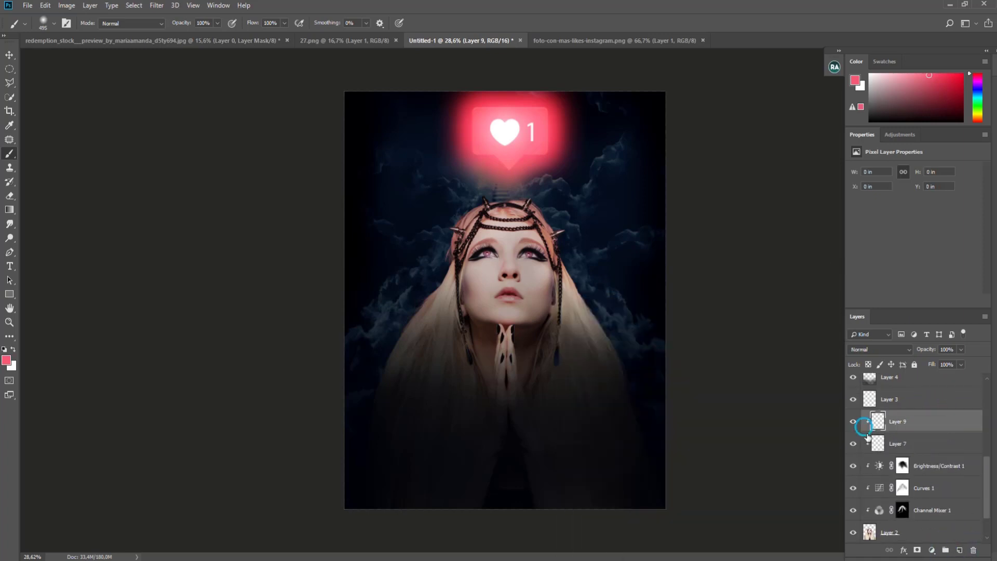
left_click_drag(217, 23, 180, 39)
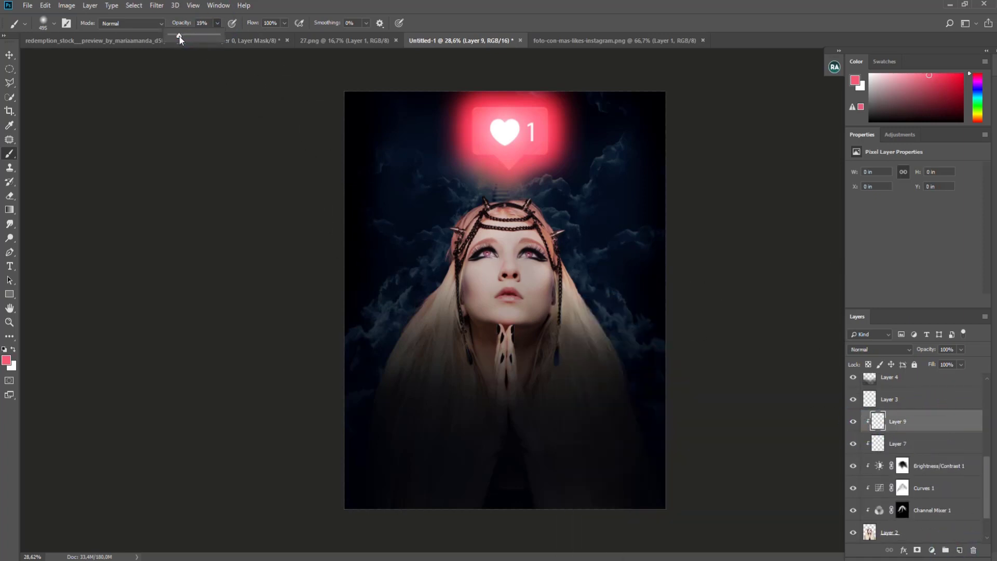
left_click(476, 138, "alt")
mouse_move(473, 209)
left_mouse_down()
mouse_move(333, 435)
mouse_move(669, 431)
mouse_move(674, 529)
left_mouse_up()
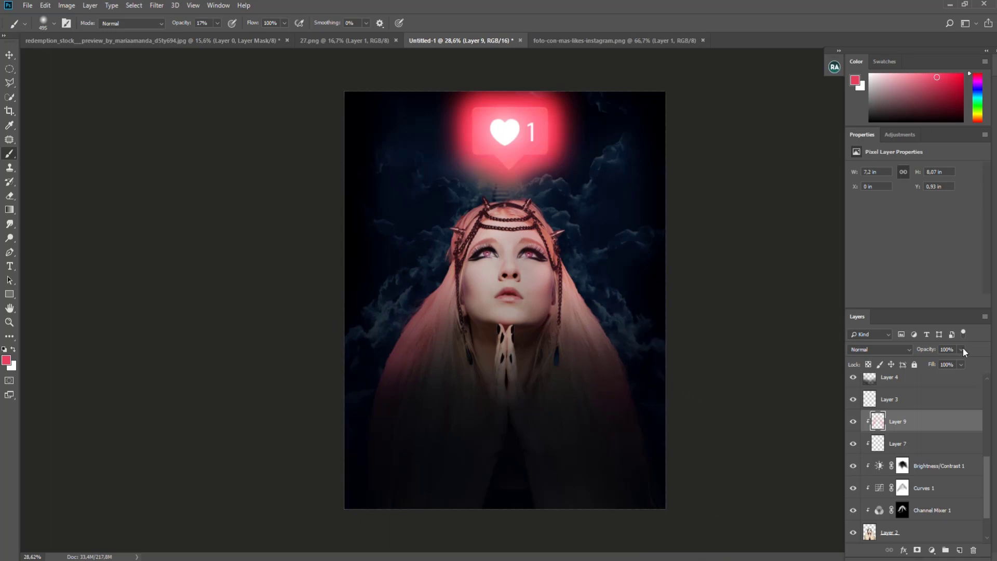
Set the pink wash layer to 67% opacity and zoom in on the face.
mouse_move(962, 351)
left_mouse_down()
mouse_move(959, 364)
mouse_move(946, 363)
left_mouse_up()
left_click(10, 322)
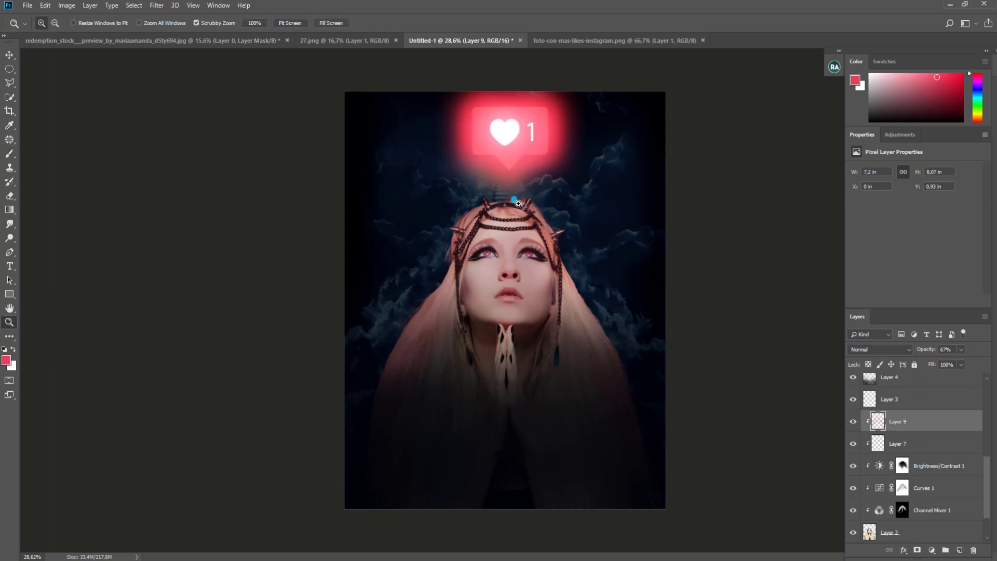
left_click_drag(517, 203, 587, 204)
left_click(11, 155)
scroll(944, 457, "up", 3)
Add Layer 10 above Layer 8 and pick the 14 px brush preset.
scroll(950, 457, "up", 5)
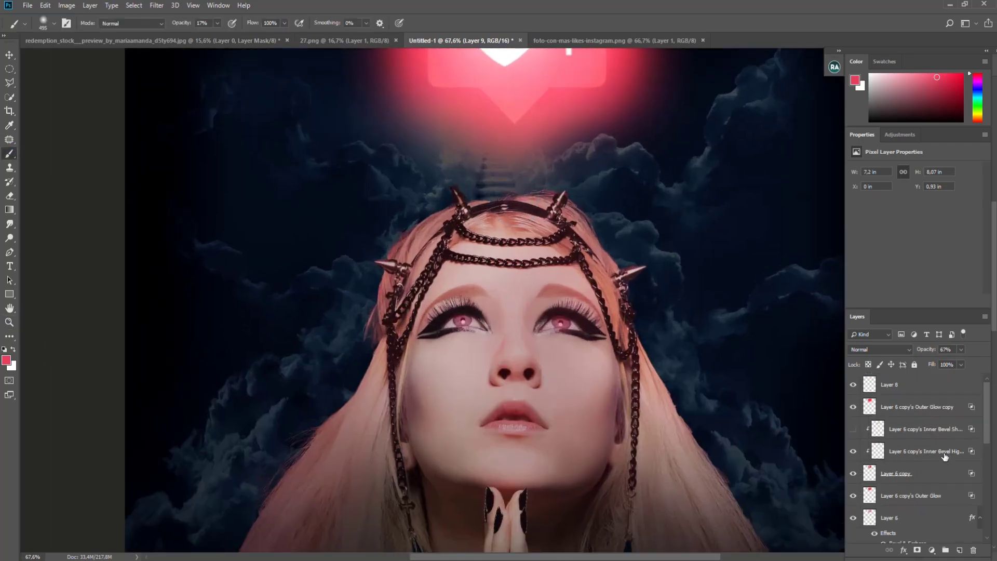
left_click(910, 385)
left_click(960, 551)
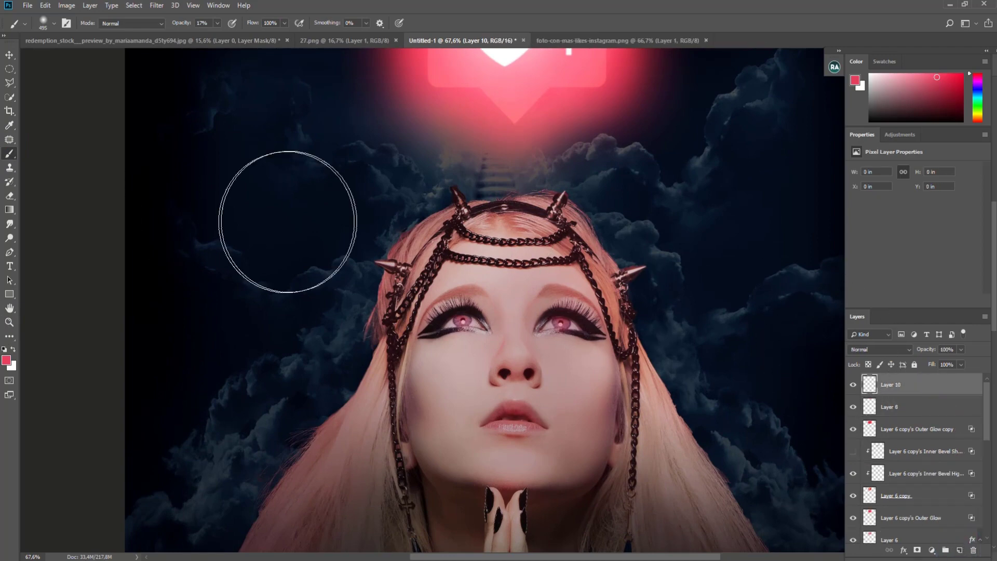
right_click(371, 230)
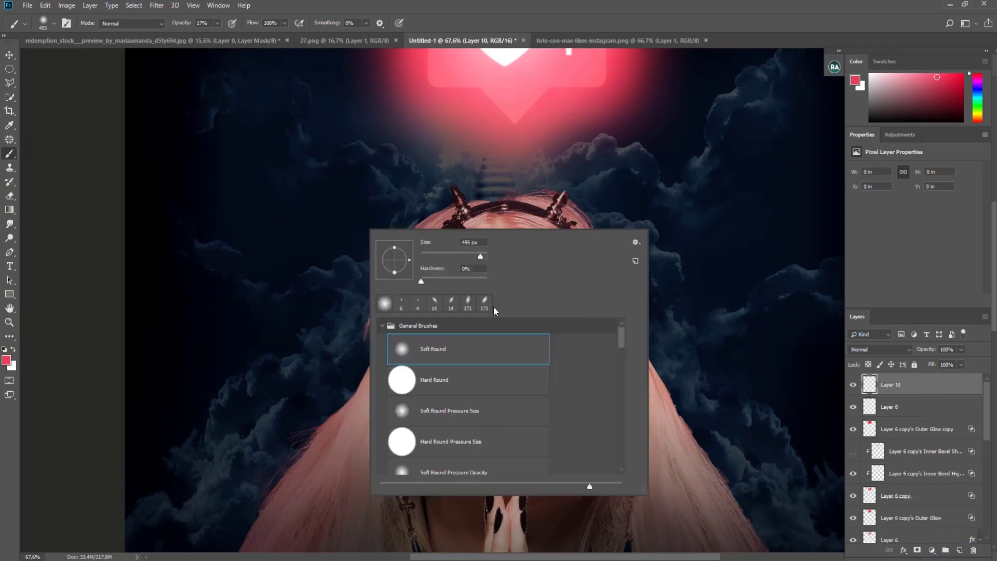
left_click(450, 303)
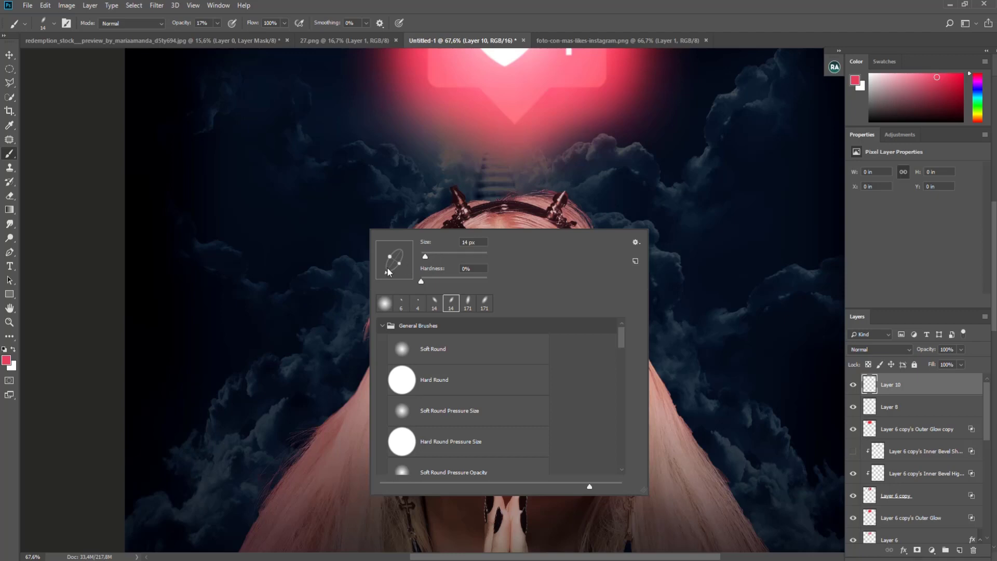
key("Return")
Paint fine pink strands along the left, top and right hairline.
left_click(451, 206)
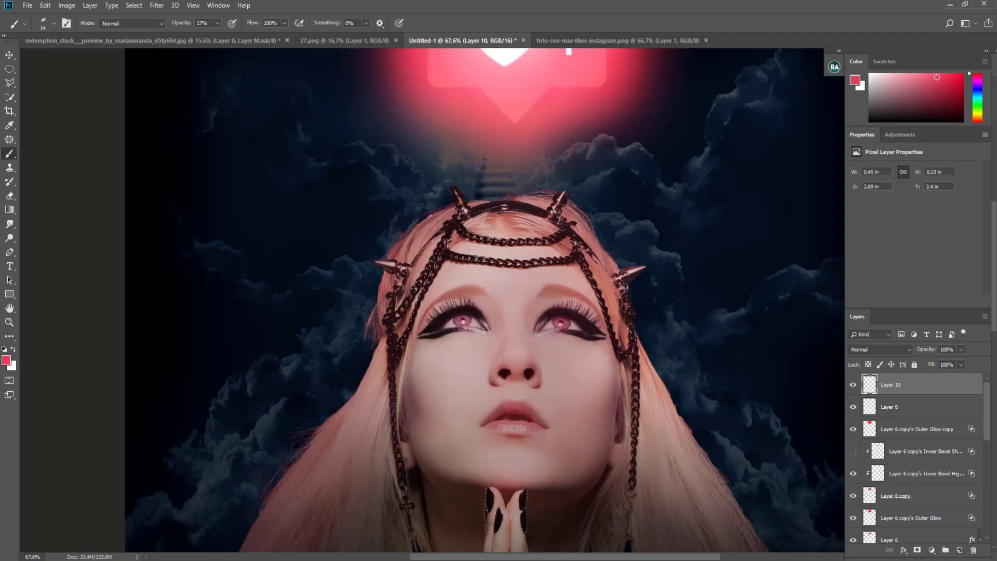
mouse_move(436, 210)
left_mouse_down()
mouse_move(423, 204)
mouse_move(389, 246)
left_mouse_up()
right_click(487, 207)
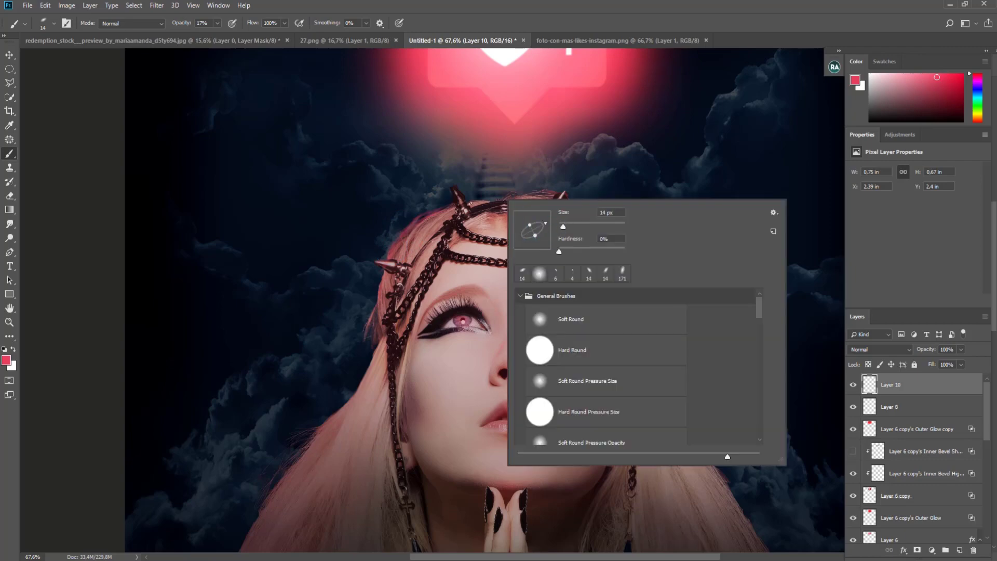
key("Return")
left_click_drag(468, 202, 507, 203)
right_click(582, 205)
key("Escape")
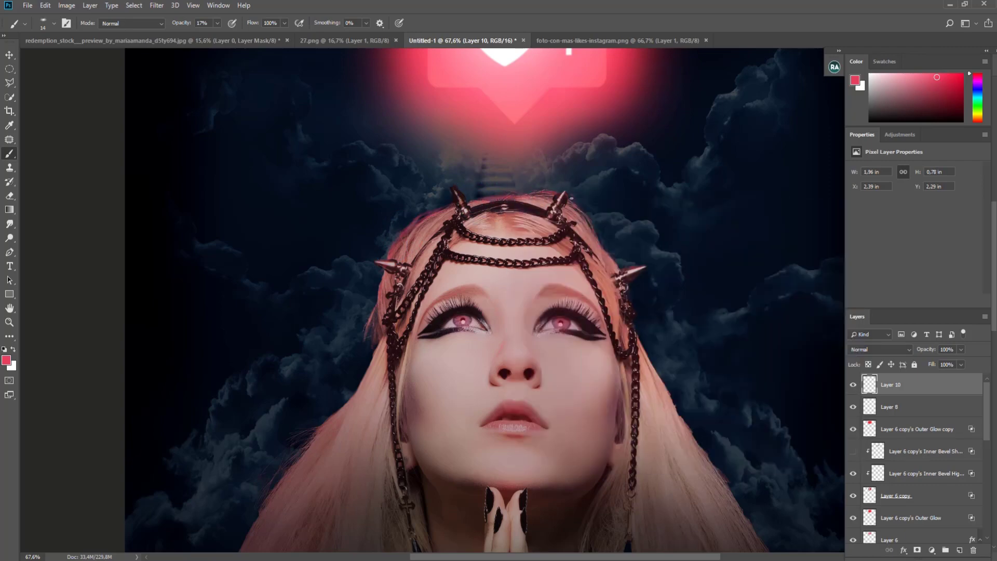
right_click(580, 199)
key("Return")
mouse_move(556, 208)
left_mouse_down()
mouse_move(592, 218)
mouse_move(622, 269)
left_mouse_up()
left_click_drag(586, 214, 639, 275)
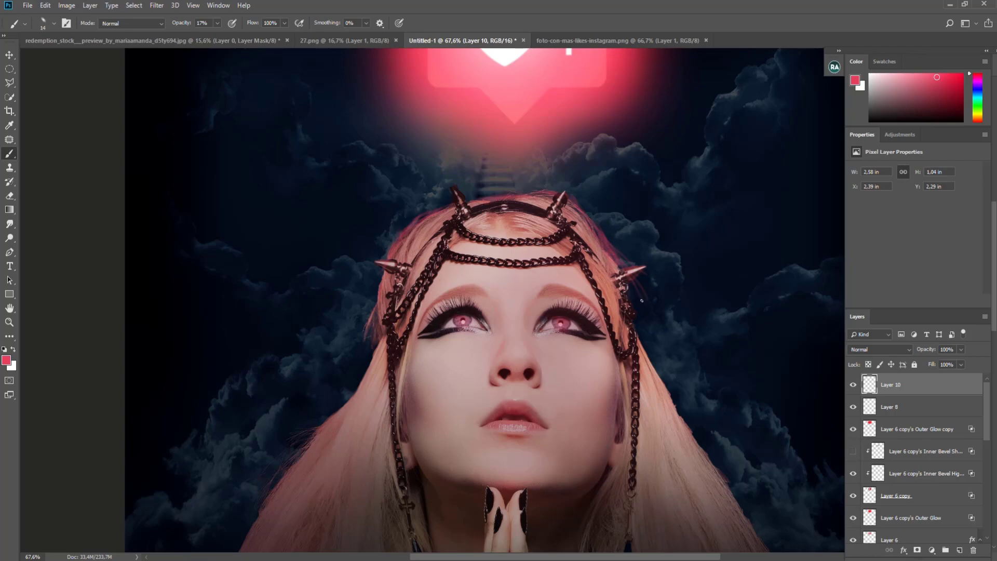
left_click_drag(573, 199, 511, 191)
Erase stray paint near the right horn tip with the Eraser at 23%, then zoom out.
left_click(9, 200)
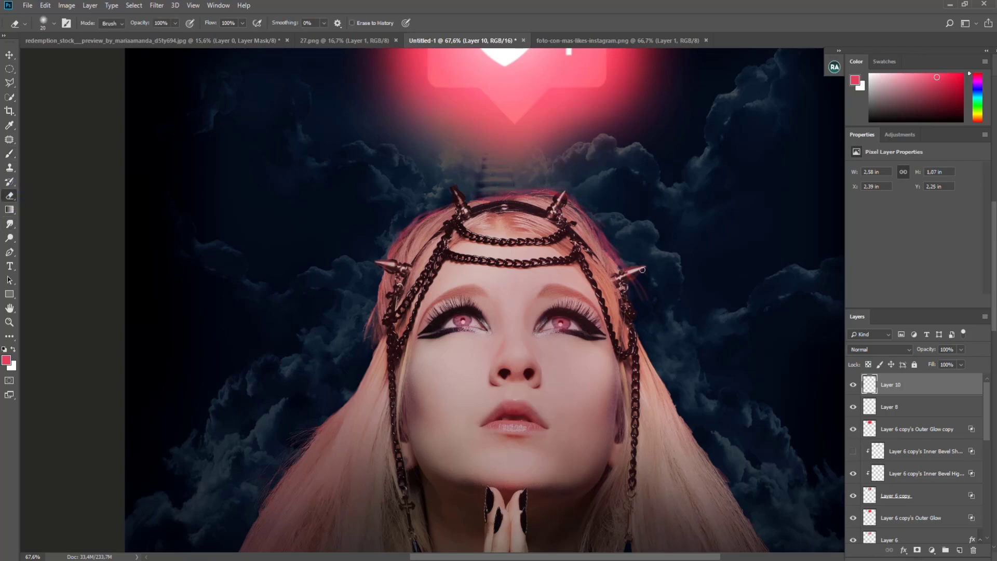
left_click_drag(643, 270, 638, 284)
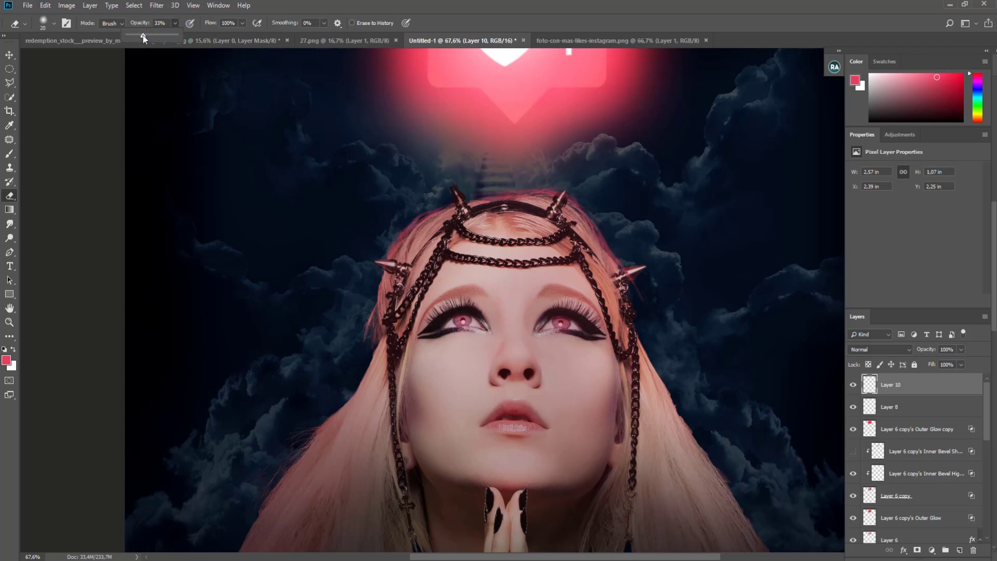
left_click_drag(175, 23, 141, 36)
right_click(628, 248)
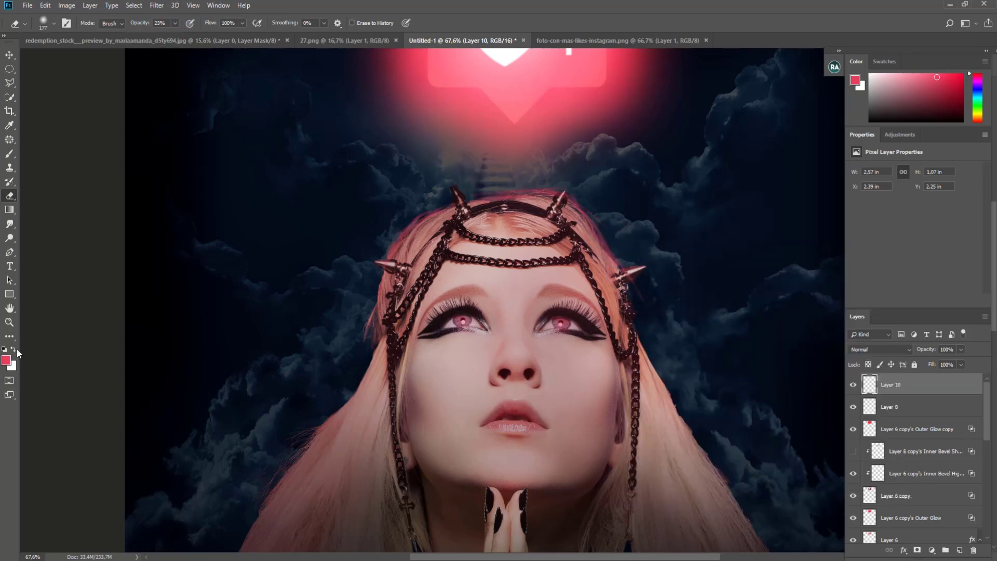
left_click(9, 322)
left_click_drag(728, 326, 660, 339)
Paint faint pink strands on the hair's right side on Layer 10 with a 9 px brush.
left_click(495, 266)
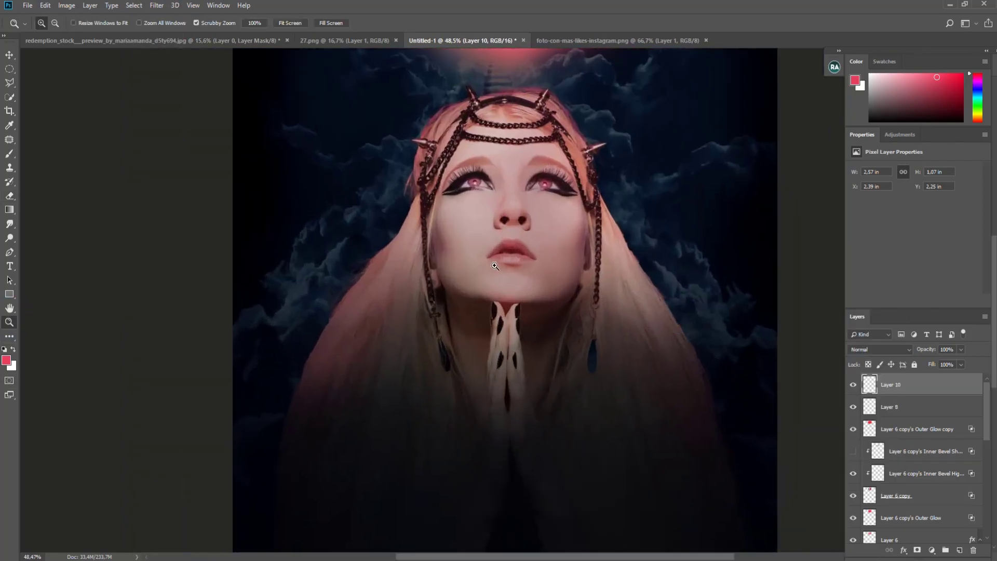
left_click(10, 154)
right_click(632, 280)
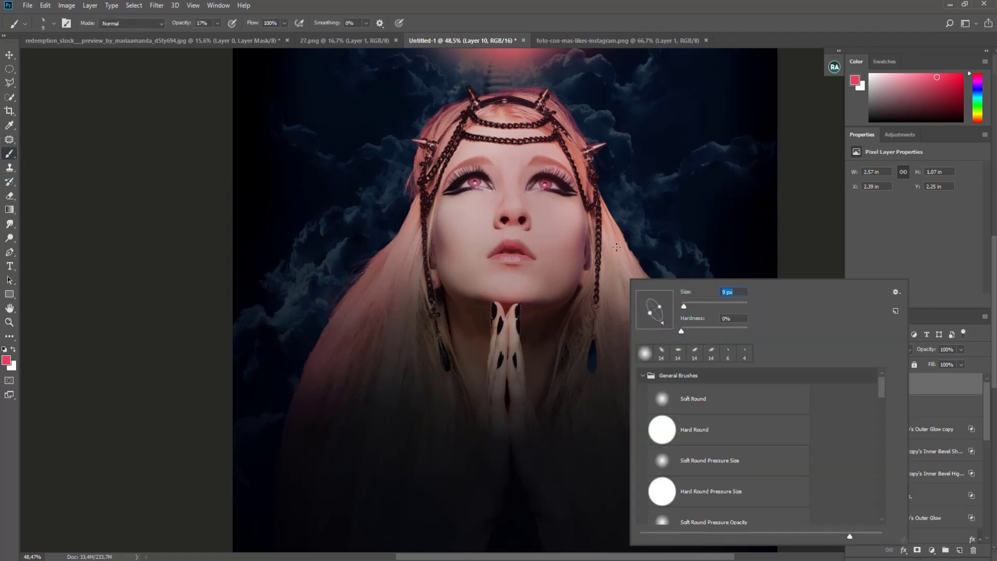
key("Return")
left_click_drag(617, 247, 614, 250)
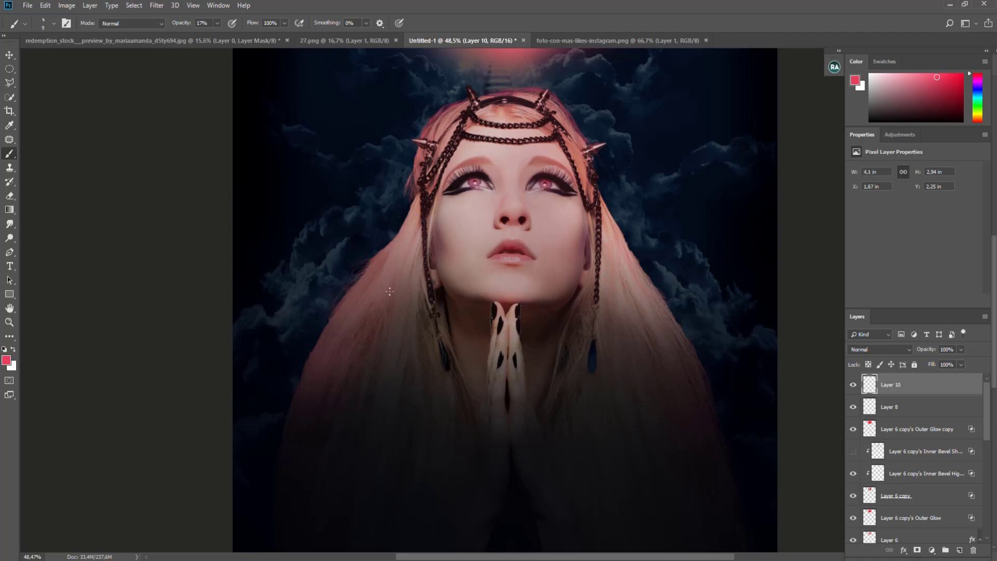
Briefly use the Eraser on Layer 10, then zoom in close on the left eye.
left_click(10, 197)
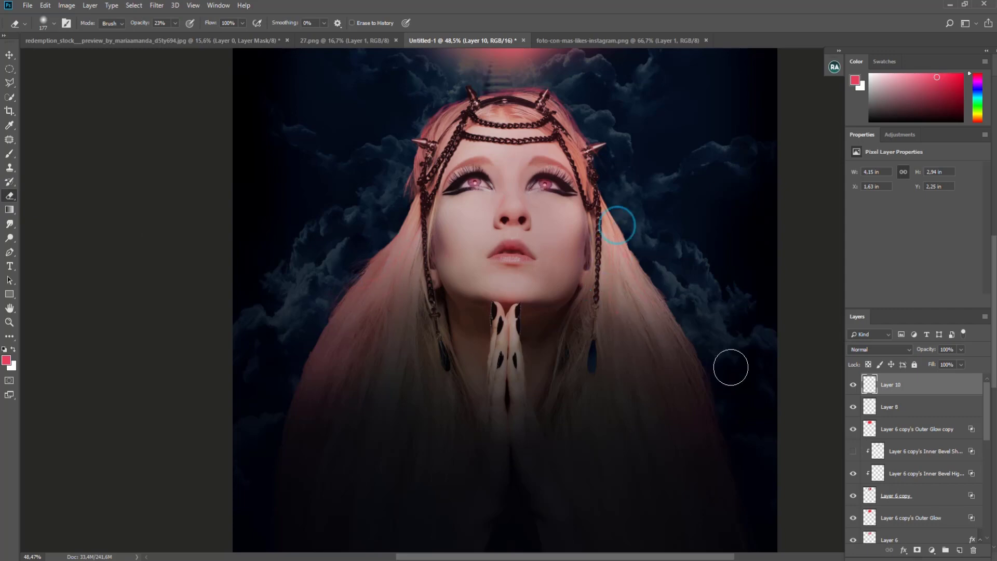
scroll(676, 327, "up", 1)
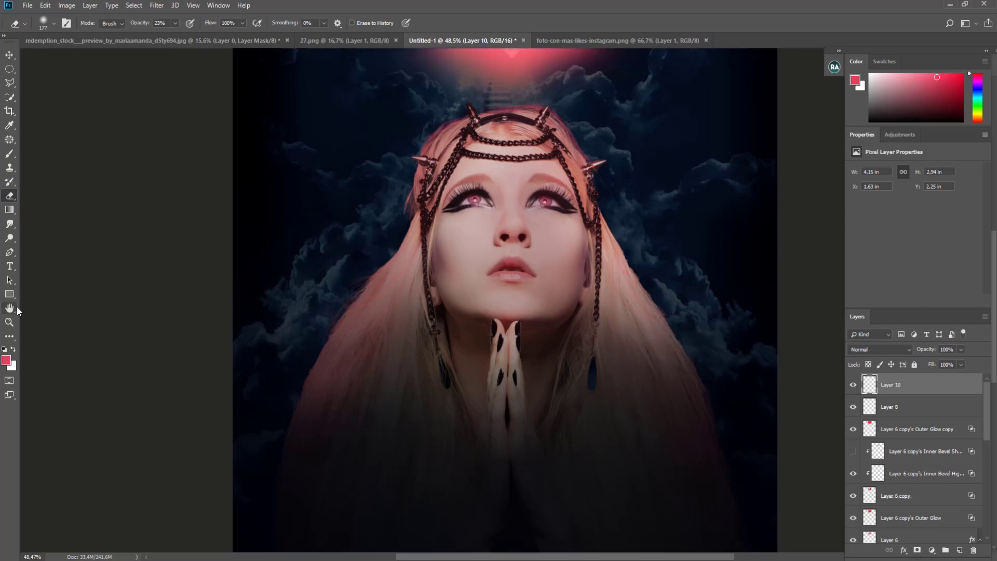
left_click(9, 322)
left_click_drag(455, 178, 551, 179)
Touch up the eye details with a small soft brush, then zoom out to the whole portrait.
key("b")
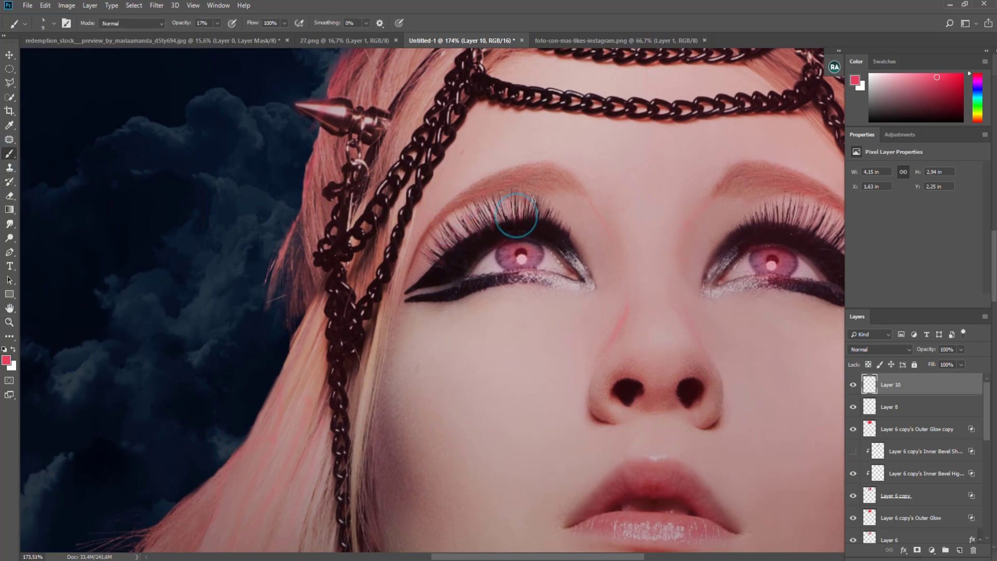
right_click(787, 250)
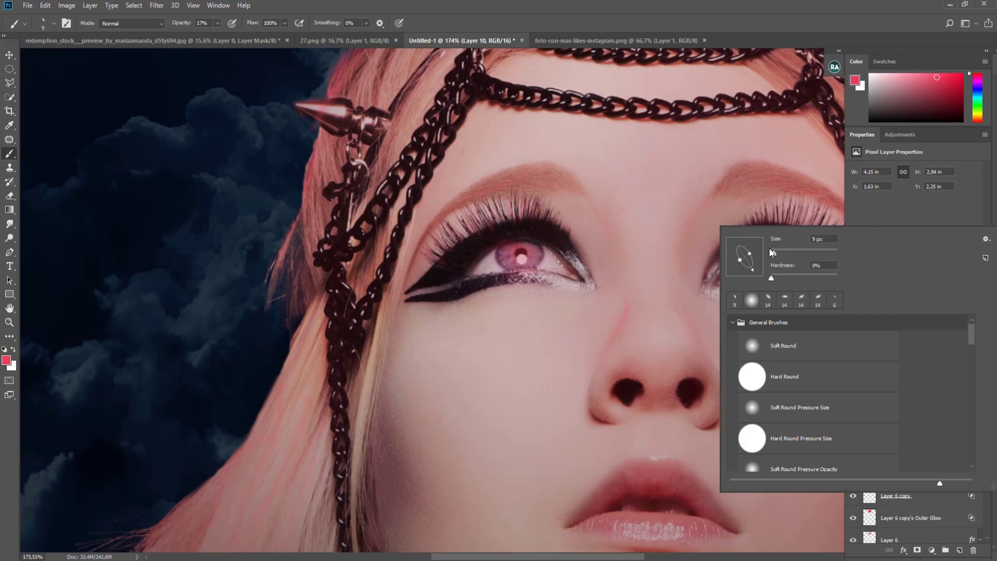
left_click(771, 221)
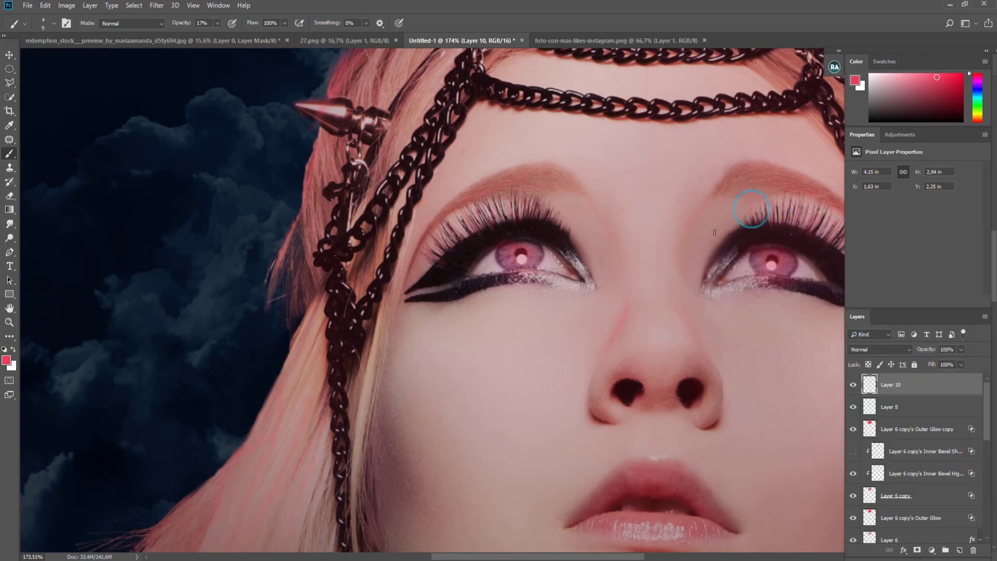
left_click(11, 325)
left_click_drag(415, 317, 327, 325)
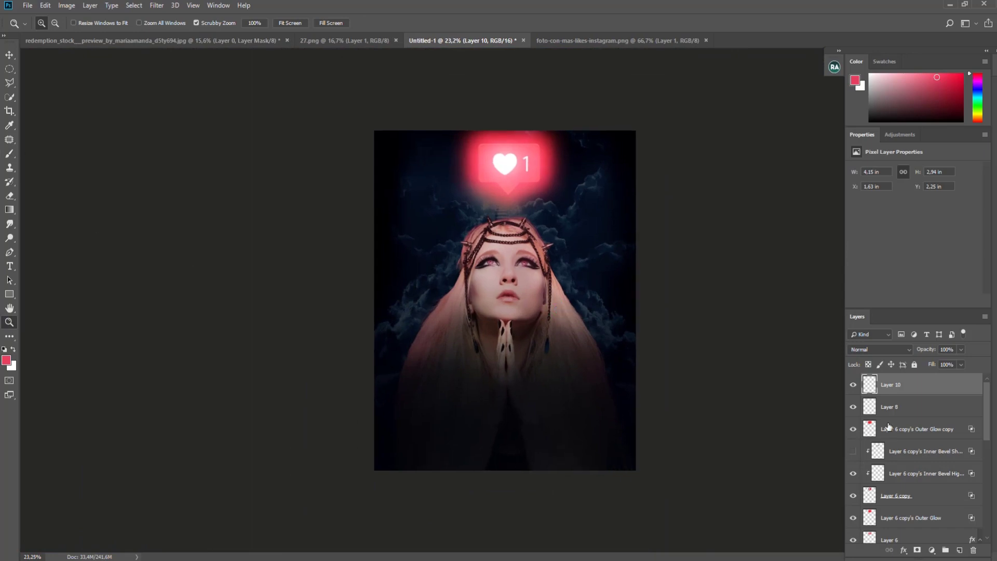
Stamp visible into Layer 11 and darken beside the face with a 1457 px soft black brush.
key("ctrl+shift+alt+e")
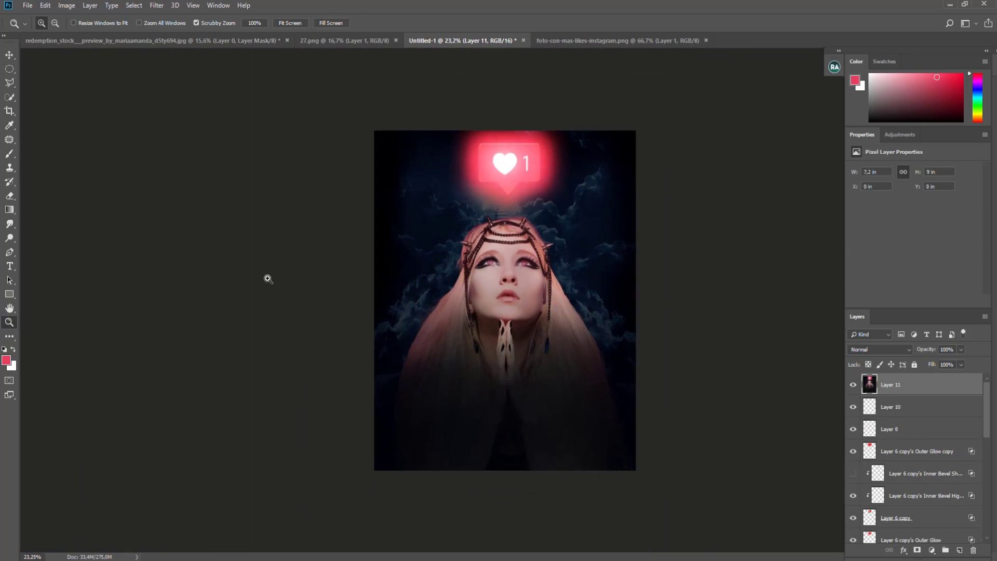
left_click(9, 154)
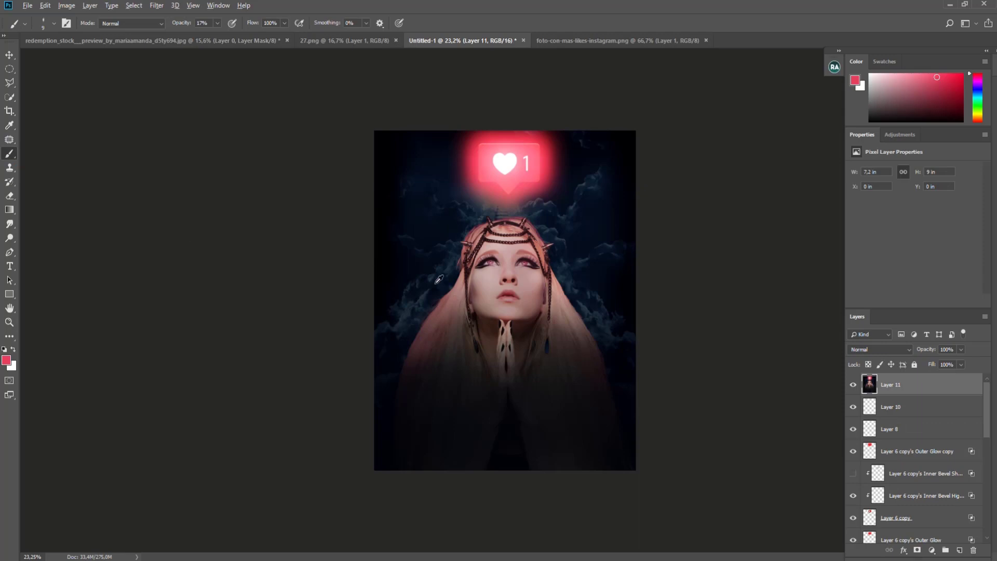
key("d")
right_click(410, 255)
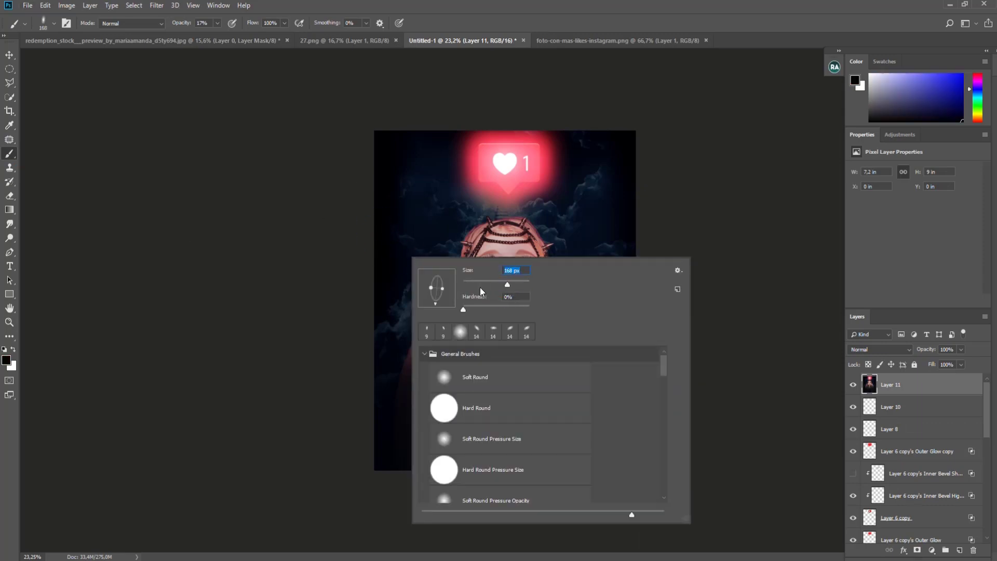
type("6")
key("Return")
type("1457")
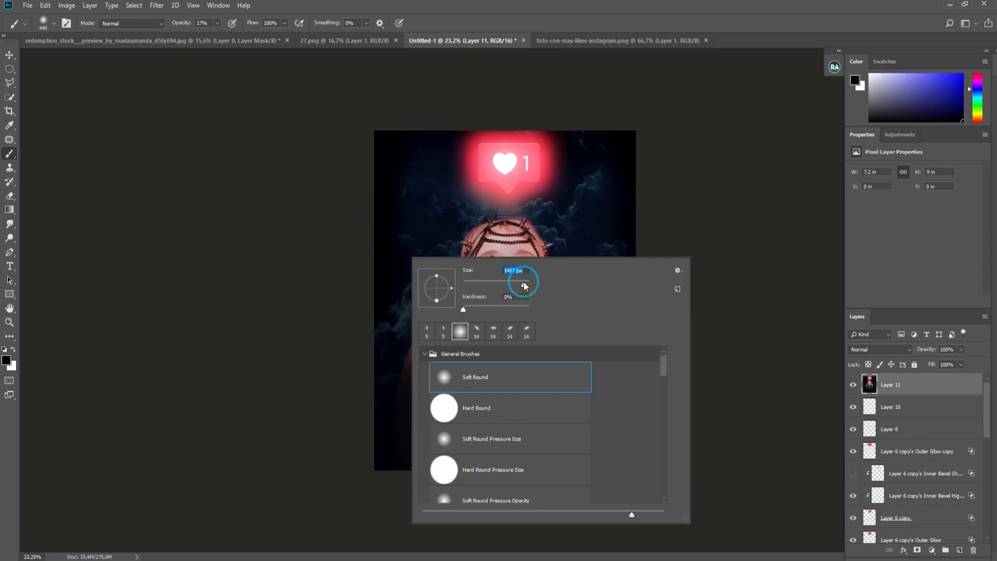
key("Return")
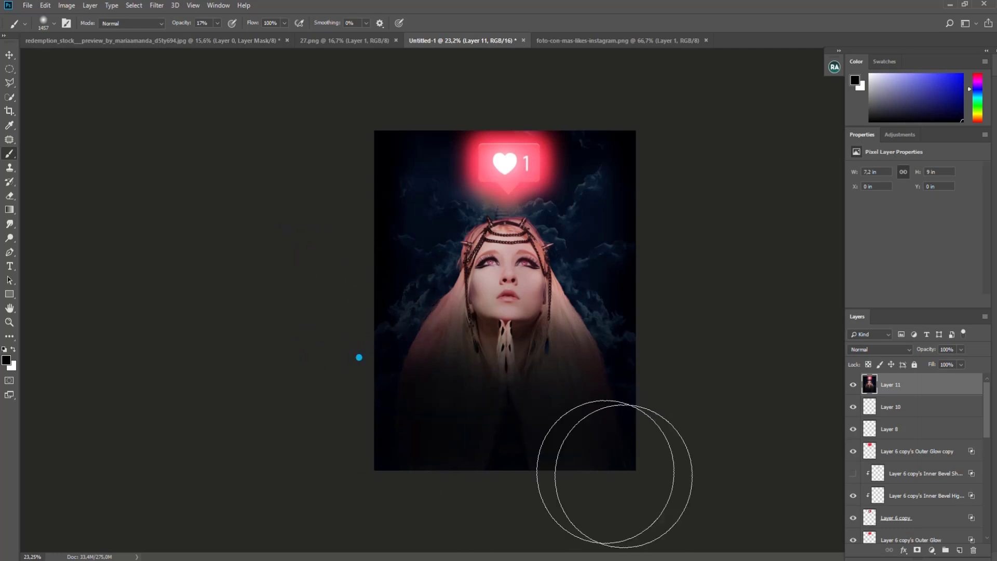
mouse_move(620, 320)
left_mouse_down()
mouse_move(534, 367)
mouse_move(633, 259)
mouse_move(639, 296)
mouse_move(614, 225)
left_mouse_up()
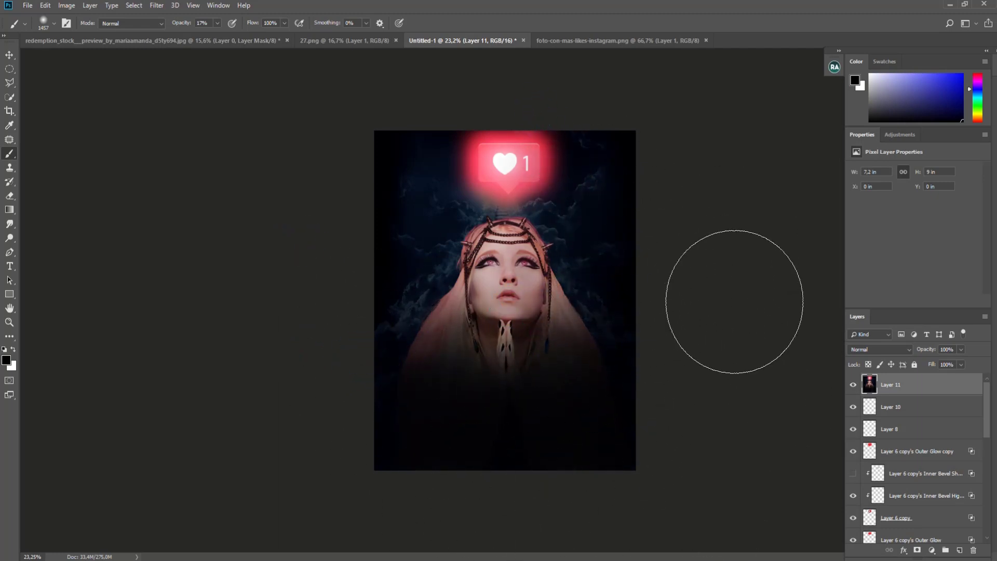
left_click_drag(412, 323, 457, 337)
Add Layer 12 at 26% opacity, then stamp visible again into Layer 13.
left_click(960, 550)
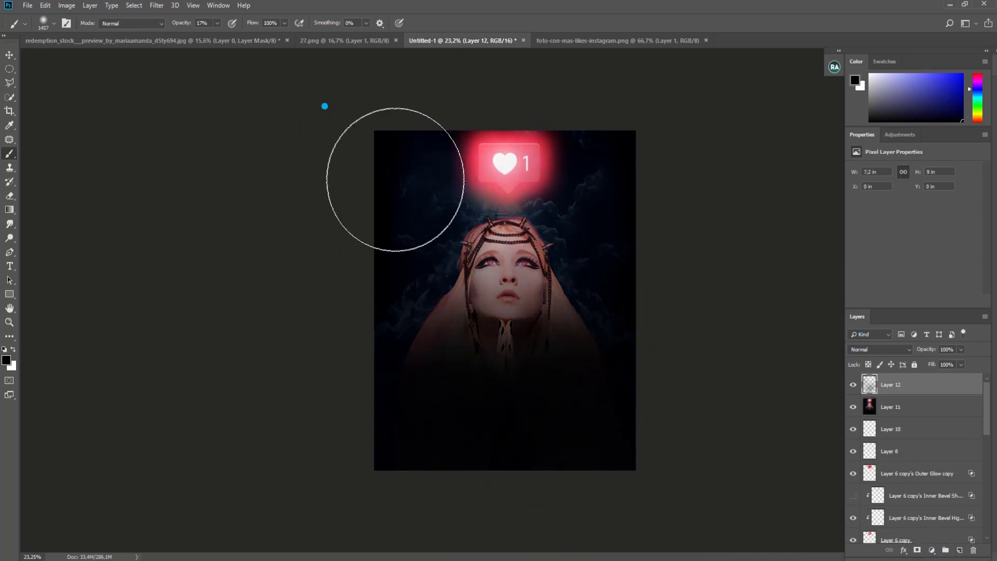
left_click(9, 322)
left_click_drag(405, 333, 508, 334)
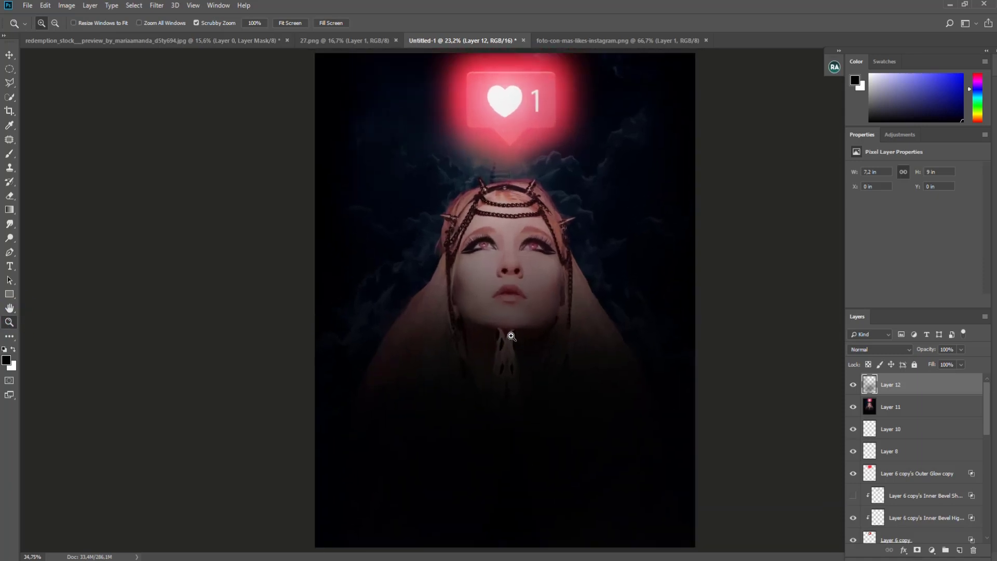
left_click_drag(955, 366, 927, 365)
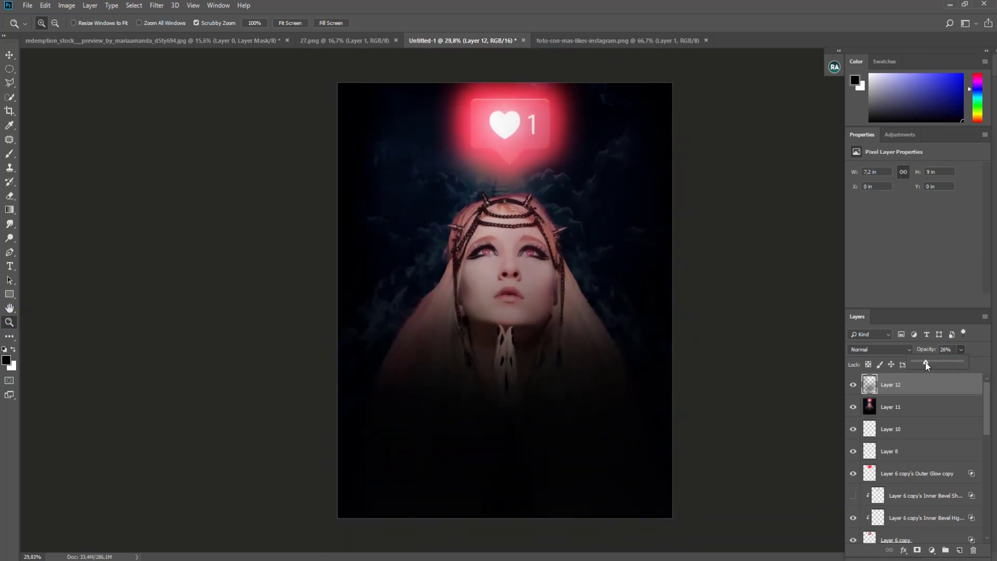
key("ctrl+shift+alt+e")
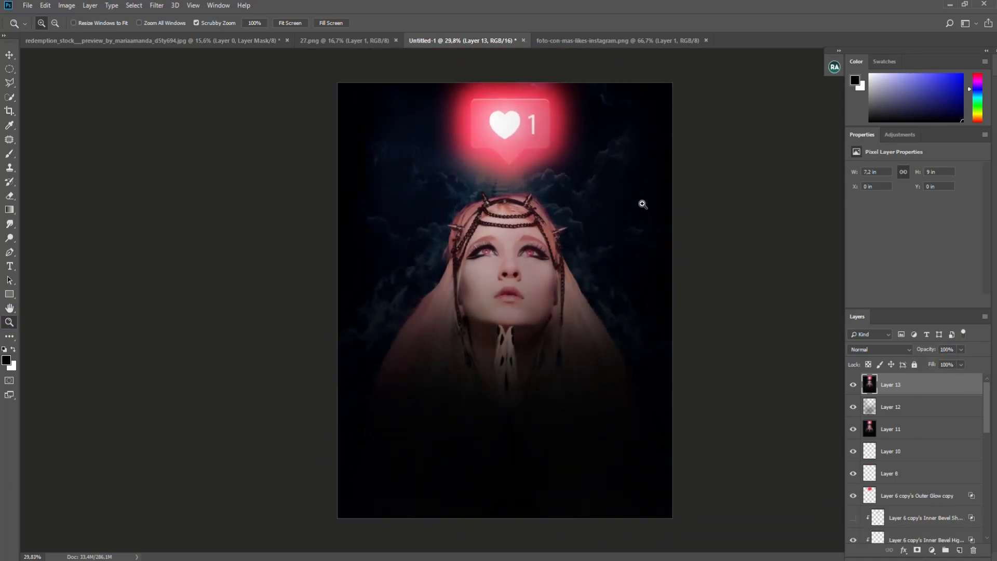
Bring the clouds image into the portrait, scale it proportionally to 95%, and shift it down-right.
key("ctrl+Tab")
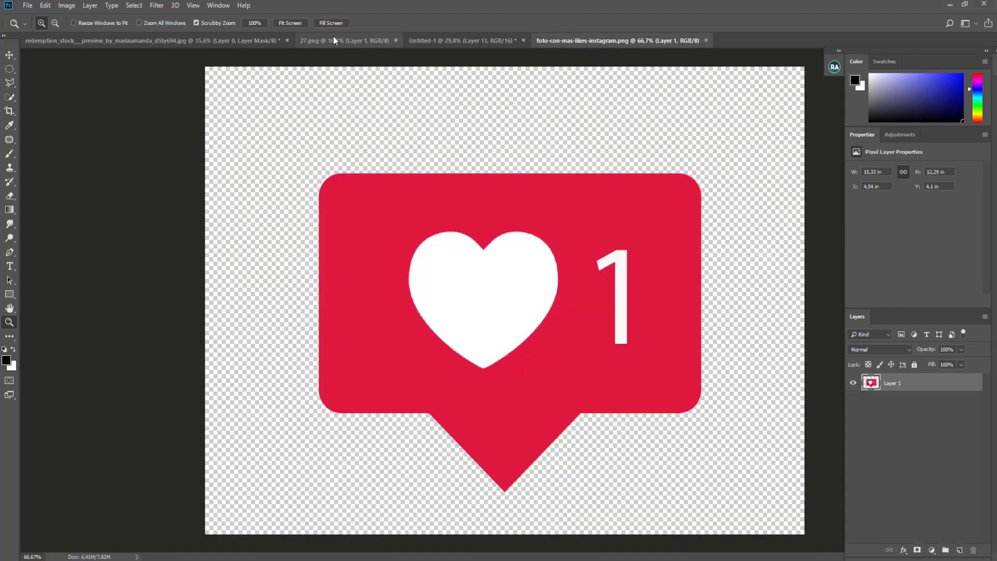
key("ctrl+Tab")
key("ctrl+Tab")
key("v")
mouse_move(468, 177)
left_mouse_down()
mouse_move(487, 180)
mouse_move(466, 43)
mouse_move(475, 339)
left_mouse_up()
key("ctrl+t")
left_click(183, 23)
left_click_drag(197, 23, 191, 22)
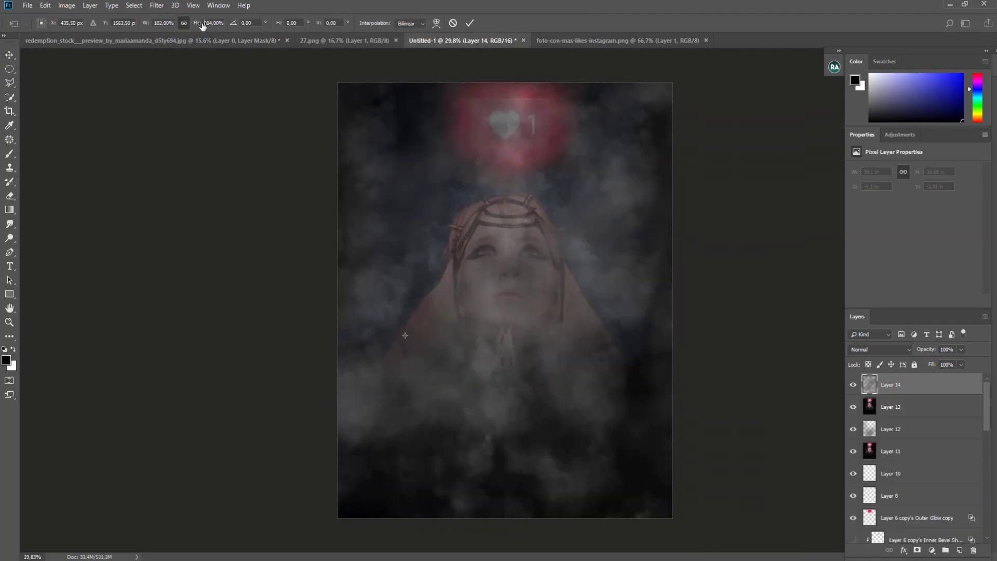
left_click_drag(542, 381, 572, 441)
type("95")
key("Return")
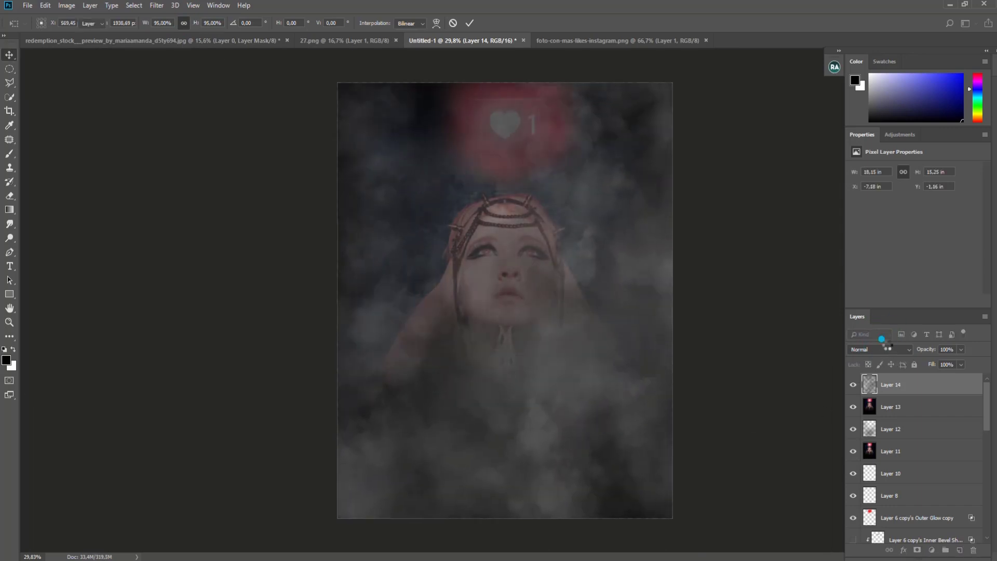
Try blend modes on the clouds layer (Layer 14), settling on Screen at low opacity.
left_click(879, 349)
left_click(877, 168)
key("Down")
key("Down")
key("Down")
key("Down")
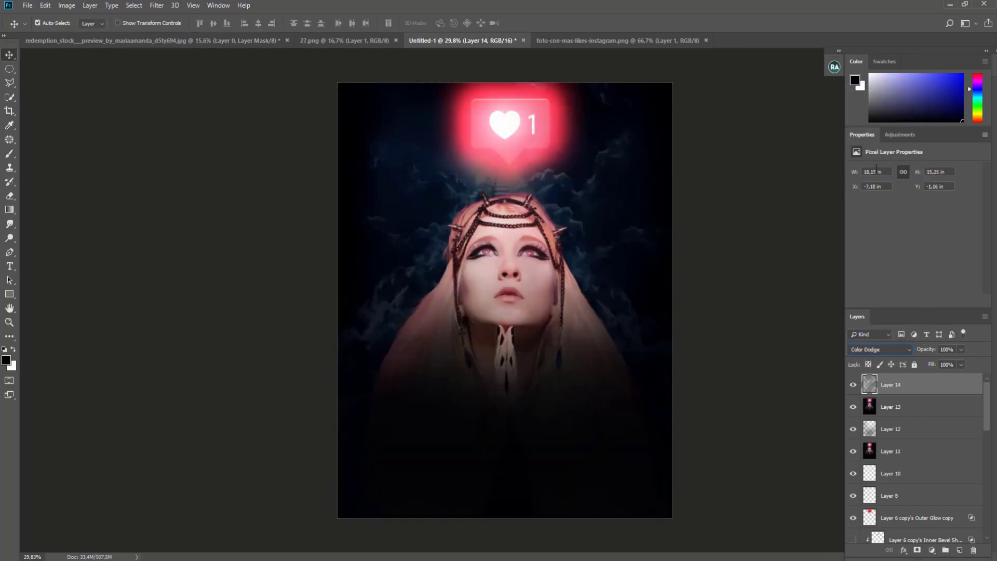
key("Down")
key("Down")
key("Down")
key("Down")
key("Down")
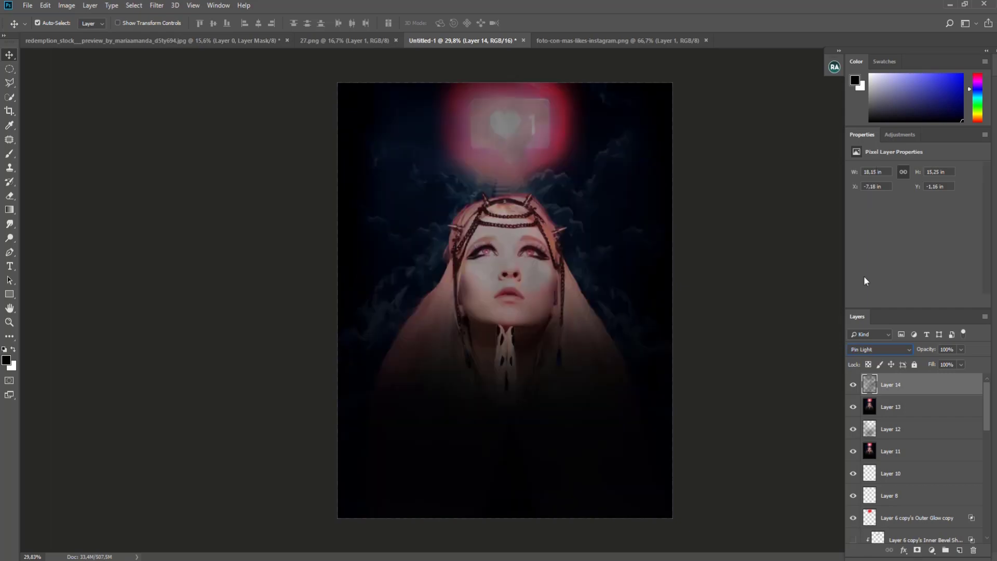
key("Down")
key("Down")
key("Down")
key("Down")
key("Down")
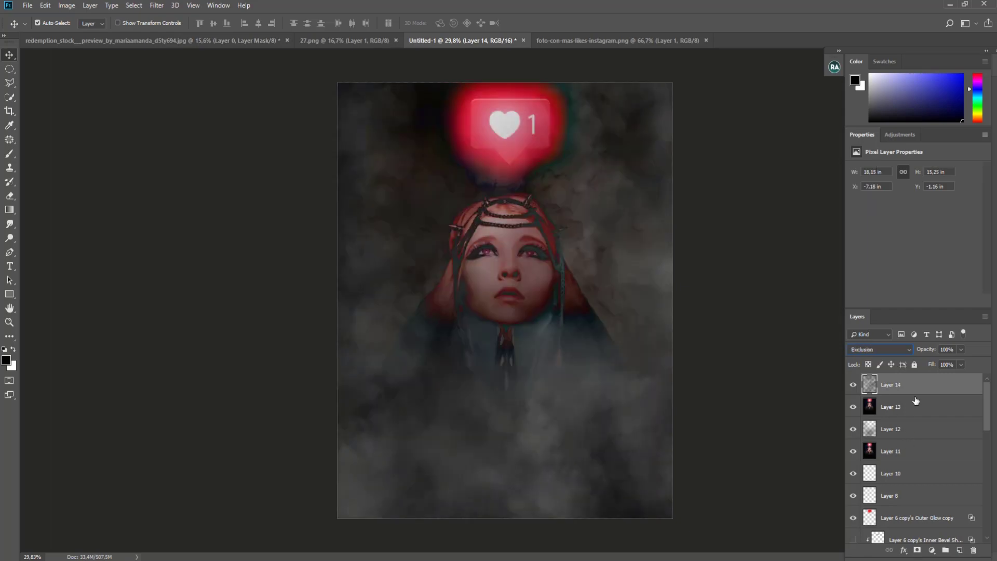
key("Down")
left_click(878, 349)
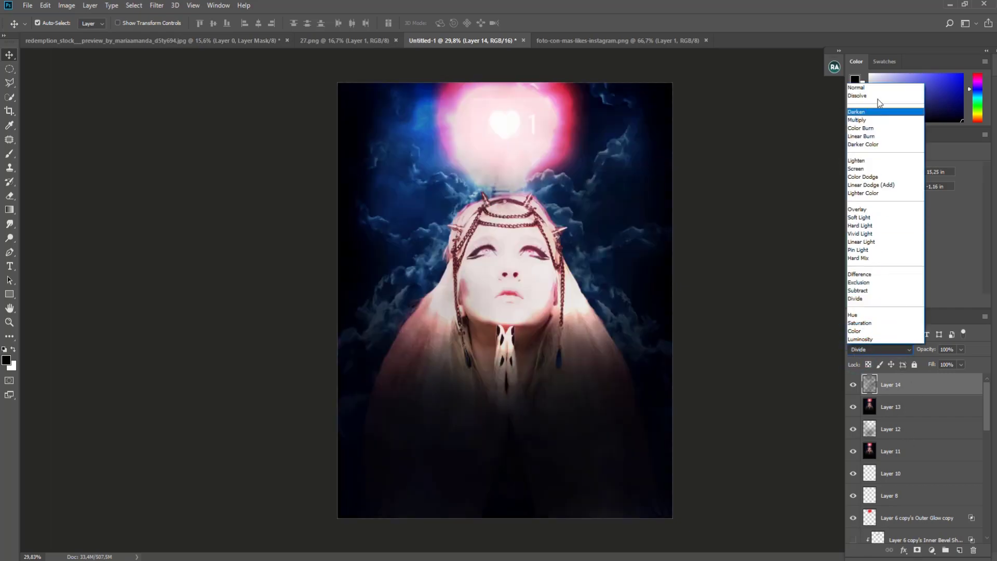
left_click(878, 122)
key("Down")
key("Down")
key("Down")
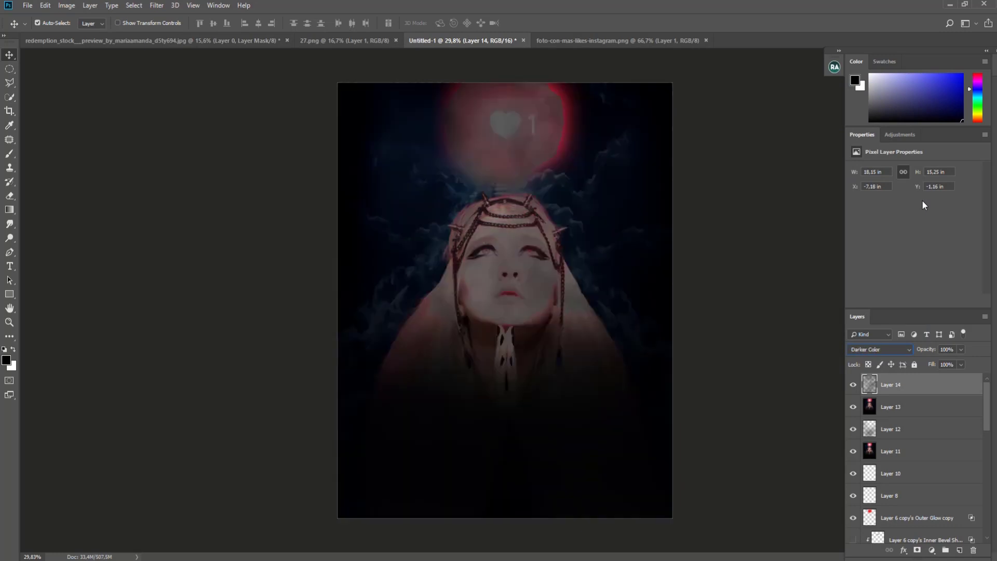
key("Down")
left_click_drag(960, 354, 922, 365)
Clip a shadow-darkening Curves 2 adjustment to the clouds layer, then stamp visible into Layer 15.
left_click(932, 550)
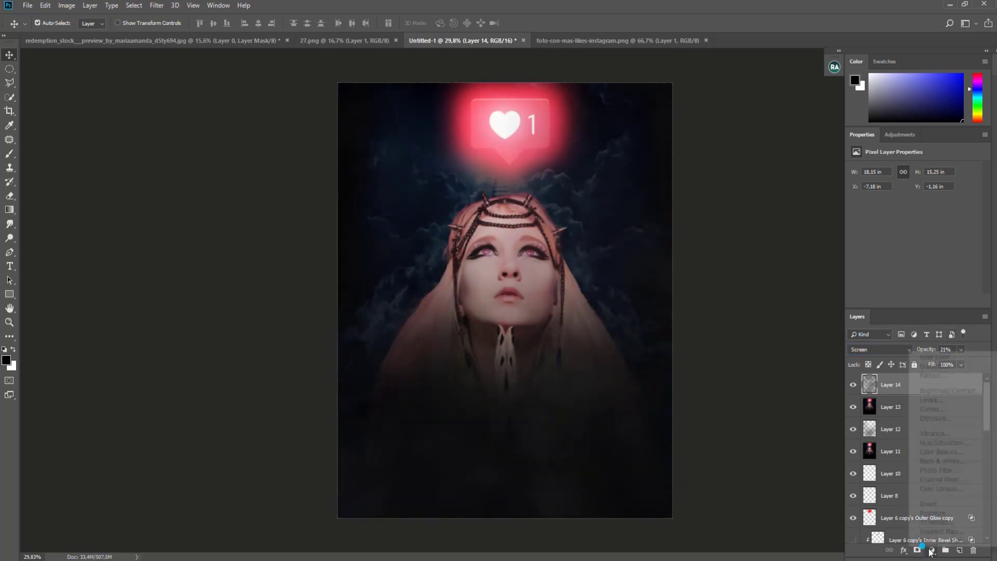
left_click(943, 391)
left_click(913, 302)
left_click_drag(919, 290, 937, 262)
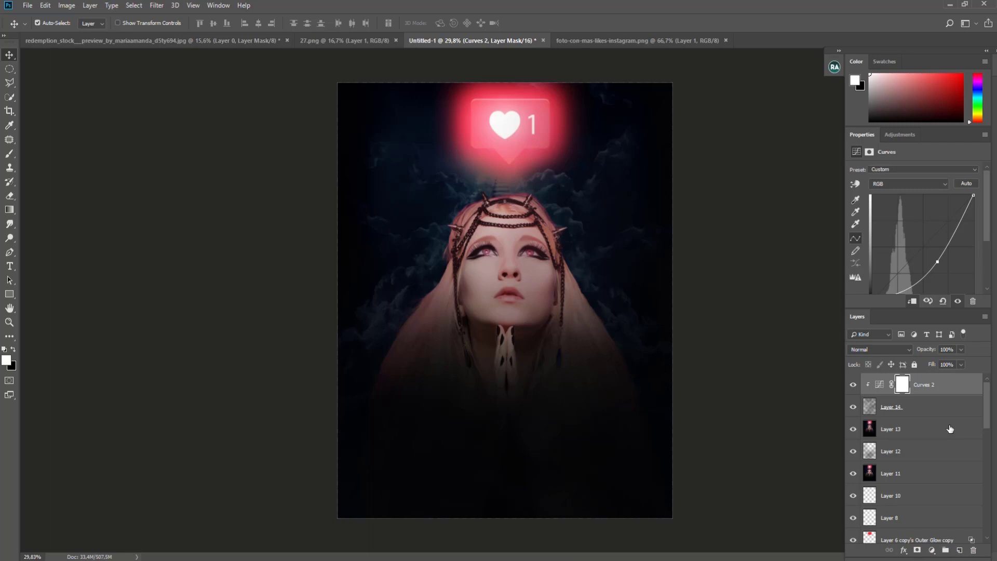
left_click(927, 408)
left_click(940, 389)
key("ctrl+shift+alt+e")
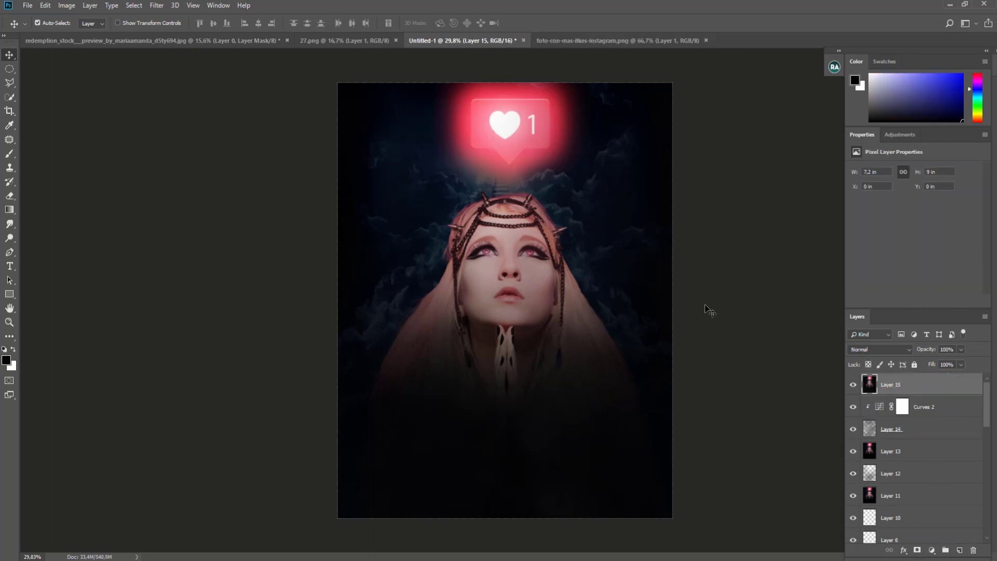
Smudge the left and lower-left hair edges with a 10 px Smudge brush, then zoom in.
left_click(9, 224)
right_click(545, 464)
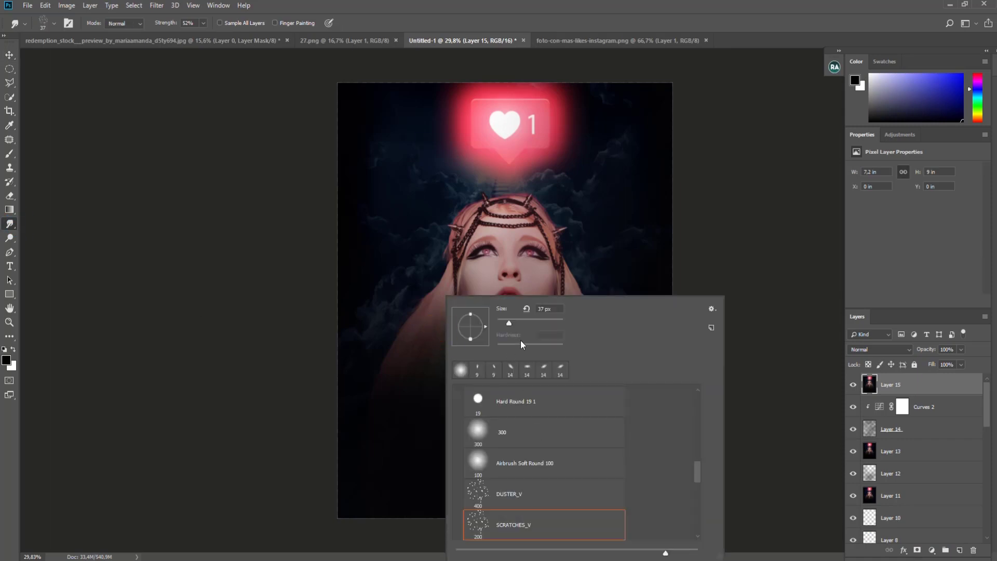
left_click_drag(508, 325, 501, 323)
key("Return")
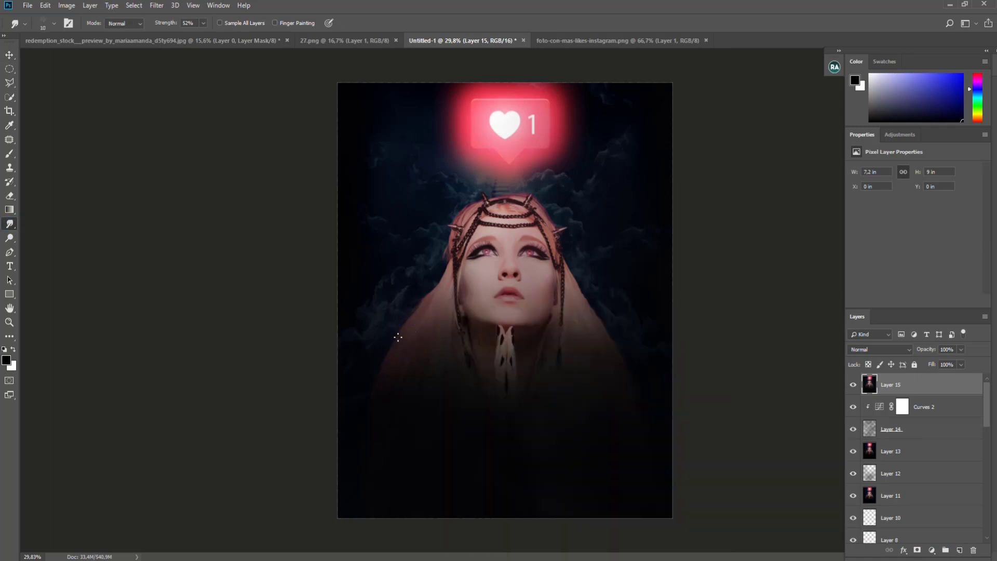
left_click_drag(383, 363, 422, 300)
mouse_move(366, 382)
left_mouse_down()
mouse_move(440, 285)
mouse_move(339, 415)
left_mouse_up()
left_click(9, 322)
left_click_drag(363, 384, 396, 383)
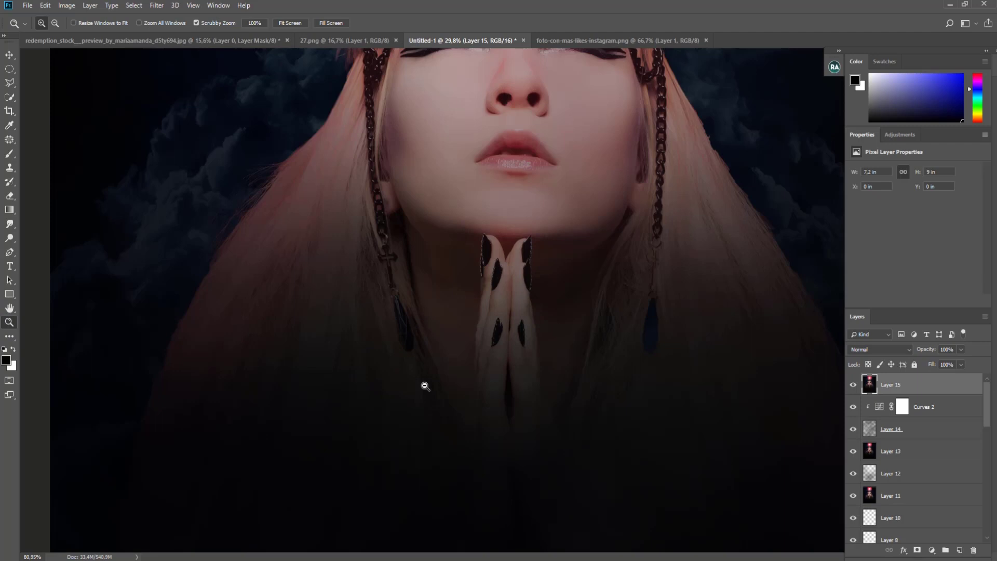
Raise smudge strength to 82%, set brush size 154, and smear the left hair edges.
left_click(9, 224)
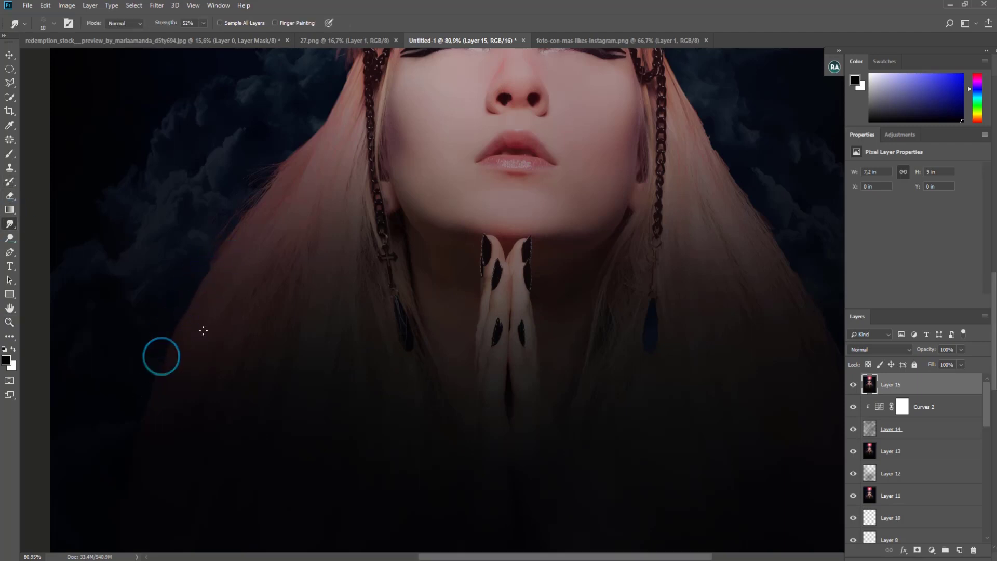
left_click(204, 23)
left_click_drag(203, 35, 217, 35)
left_click(172, 336)
left_click_drag(142, 375, 129, 402)
right_click(154, 366)
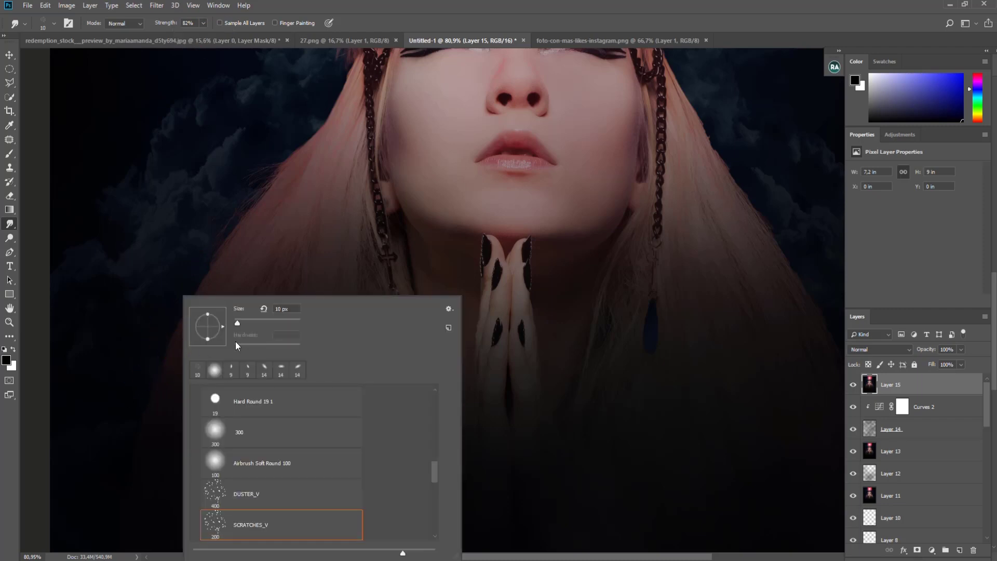
double_click(280, 310)
type("154")
key("Return")
right_click(242, 318)
key("Return")
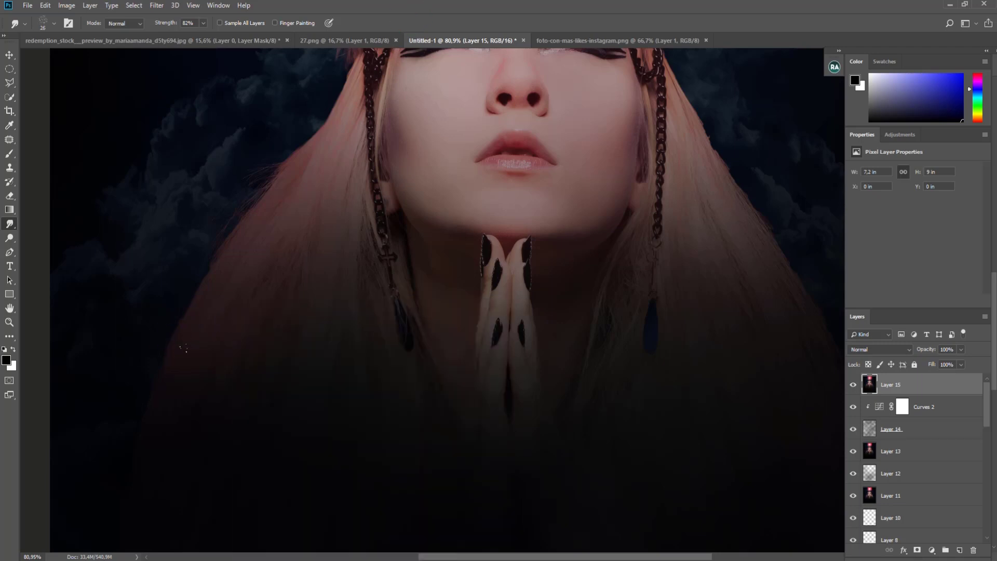
mouse_move(142, 397)
left_mouse_down()
mouse_move(205, 283)
mouse_move(250, 171)
mouse_move(269, 204)
left_mouse_up()
left_click_drag(221, 252, 138, 415)
Smudge the right-side hair, beside the right braid, and strands along the hair edge.
scroll(138, 415, "up", 2)
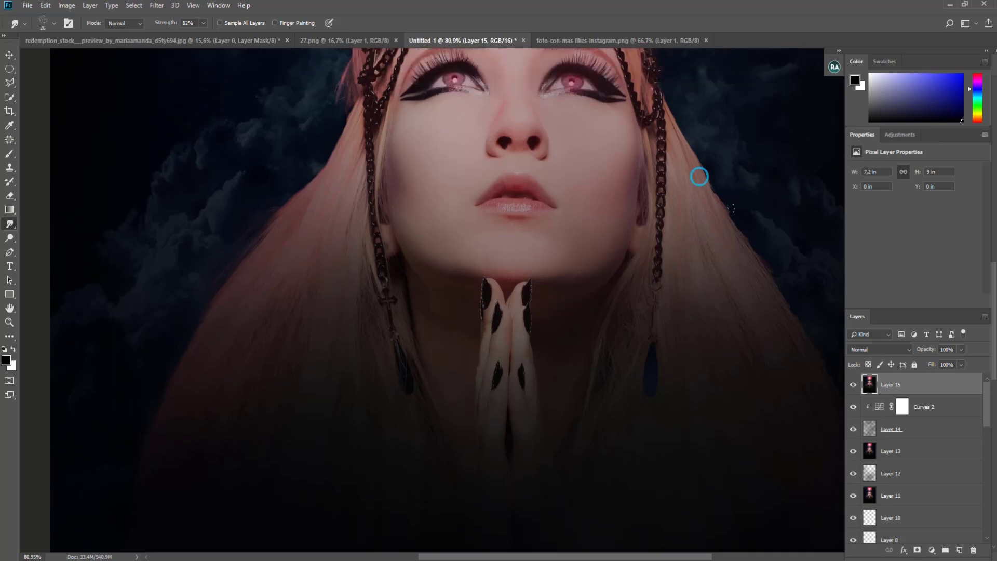
mouse_move(709, 201)
left_mouse_down()
mouse_move(756, 246)
mouse_move(763, 294)
left_mouse_up()
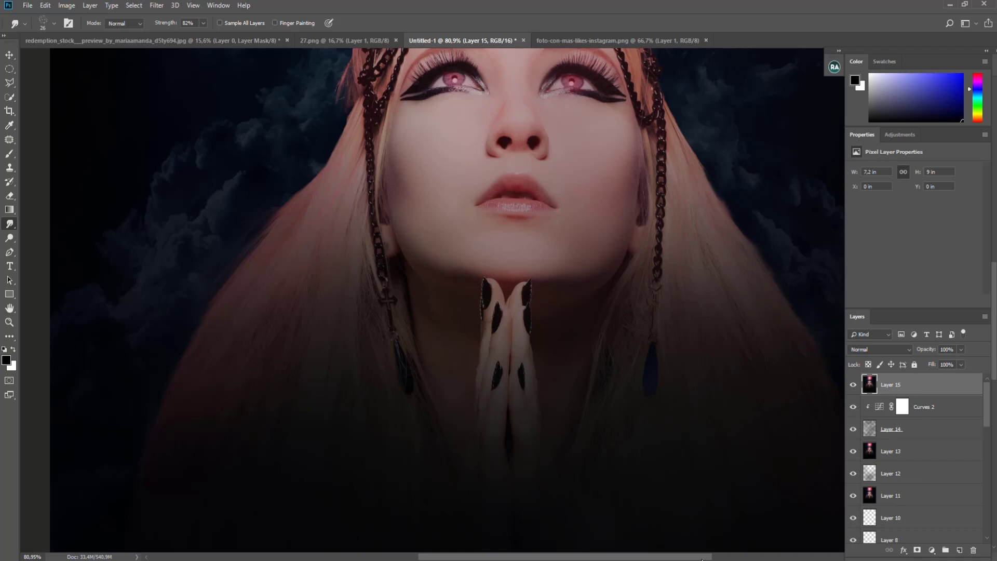
left_click_drag(702, 560, 777, 559)
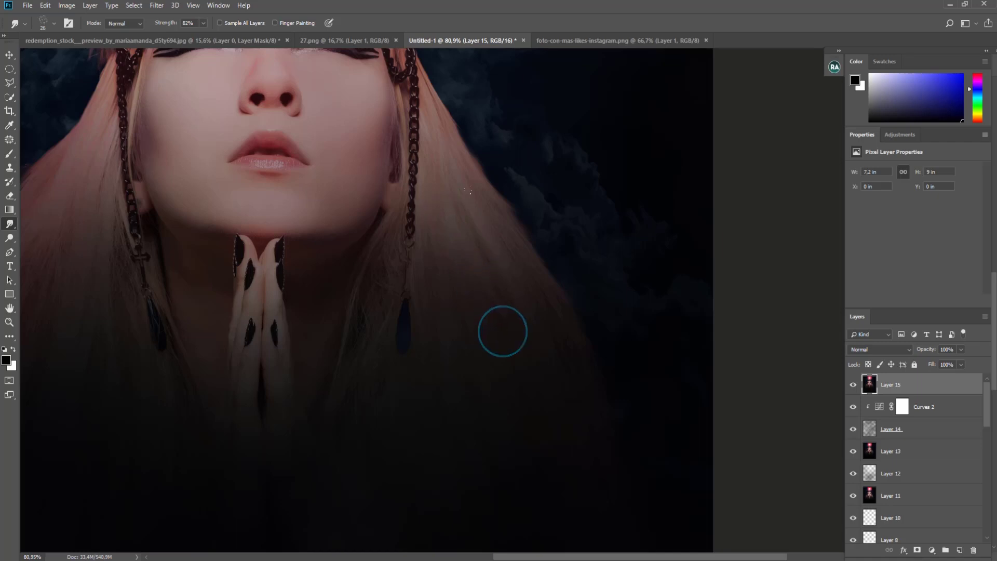
left_click(495, 220)
left_click(435, 219)
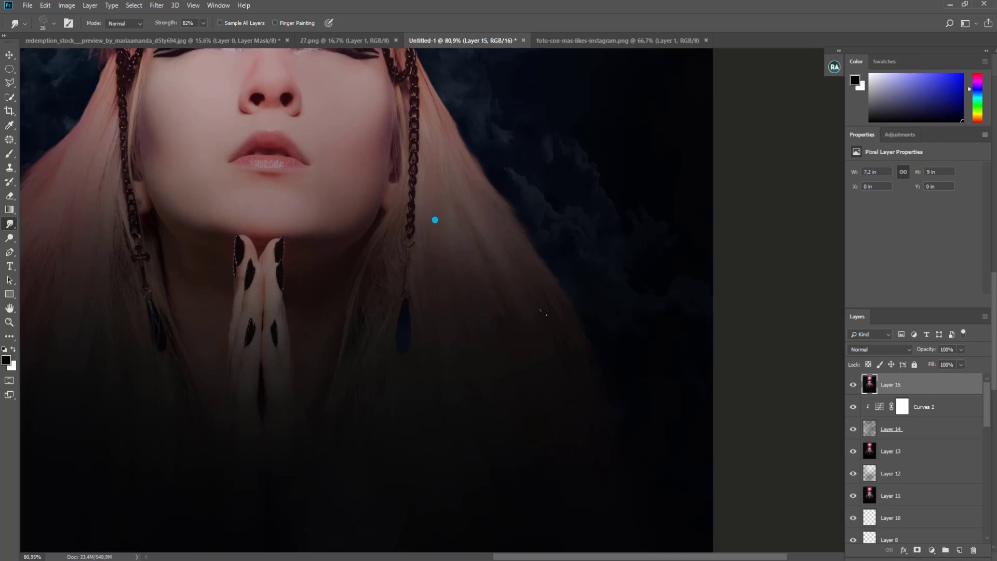
left_click(413, 149)
left_click_drag(762, 556, 681, 557)
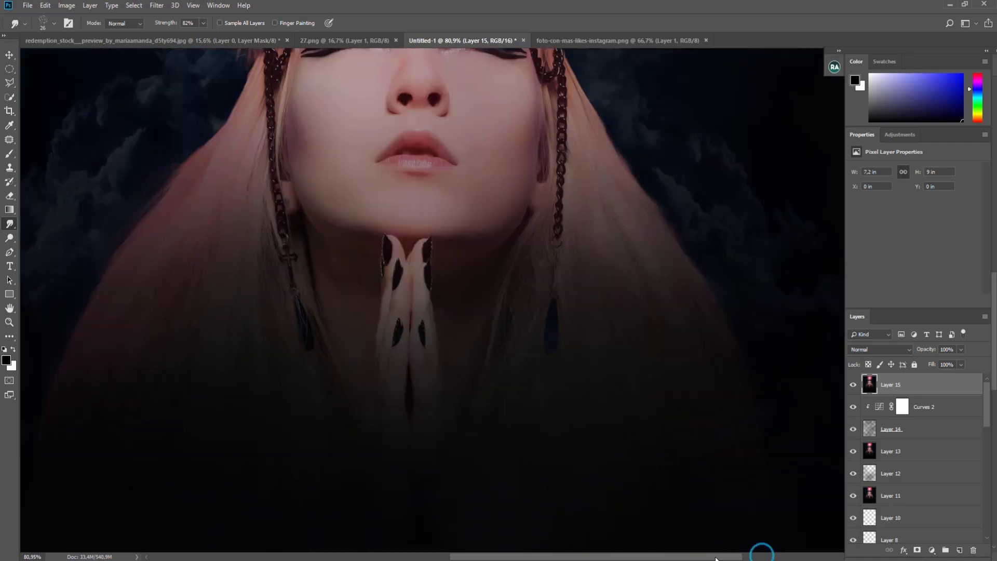
left_click(338, 149)
left_click(343, 128)
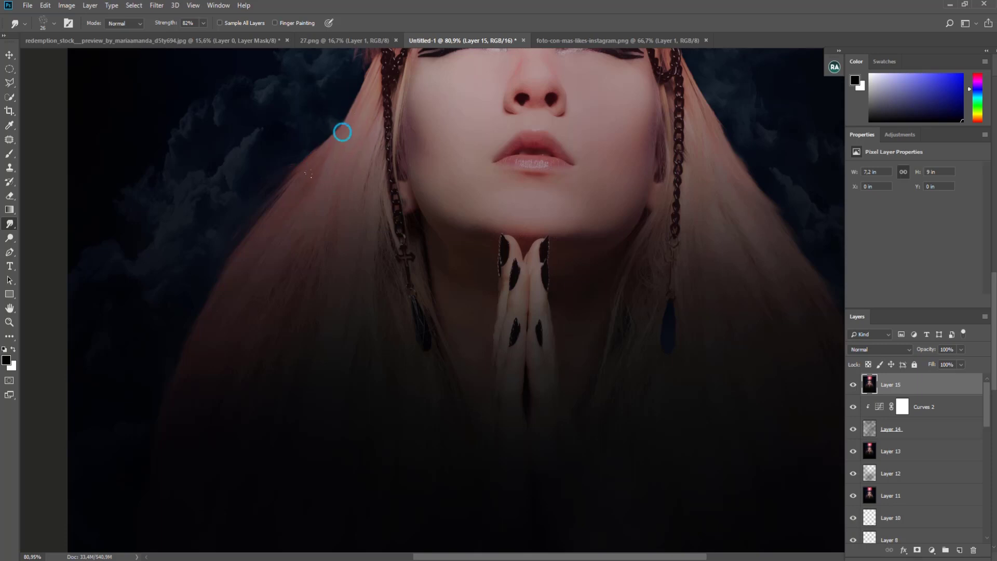
left_click(329, 173)
left_click(369, 196)
left_click(273, 266)
Zoom out and scroll around to review the smudged hair across the whole image.
left_click(242, 269)
left_click(9, 322)
scroll(523, 342, "down", 5)
scroll(524, 342, "down", 2)
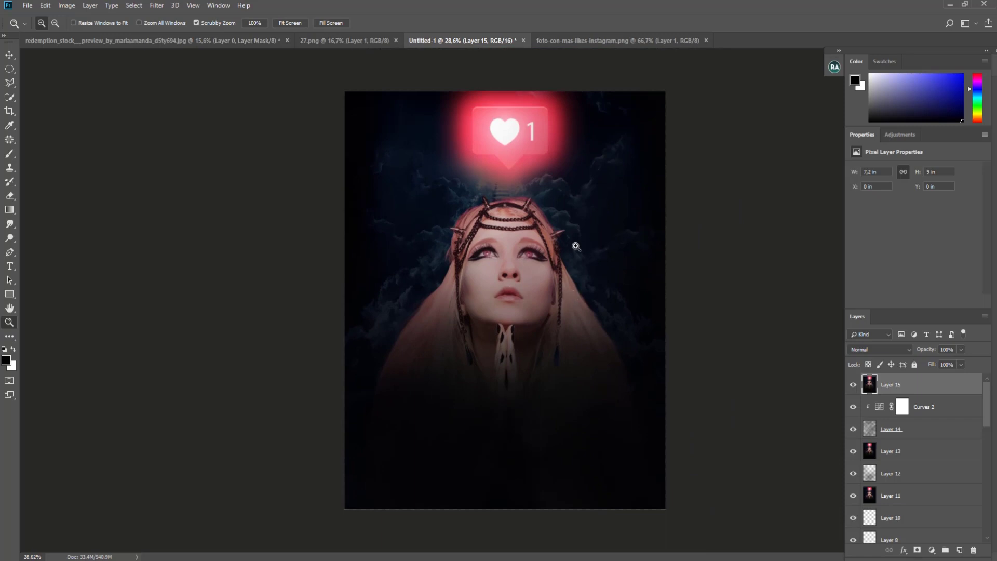
scroll(576, 246, "up", 5)
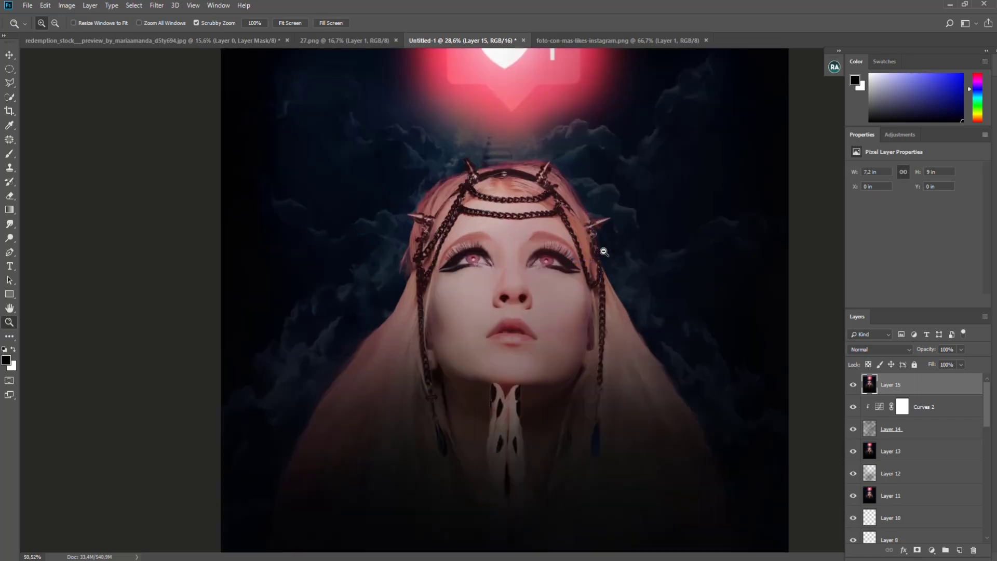
left_click(10, 226)
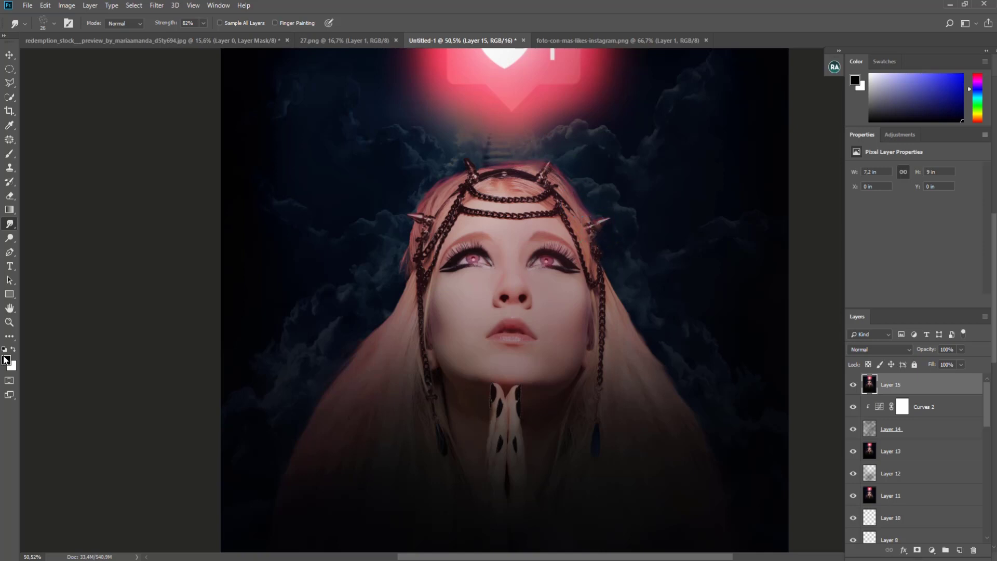
key("z")
scroll(474, 301, "down", 3)
Stamp visible into Layer 16 and fit a Camera Raw radial filter ellipse around the head.
key("ctrl+shift+alt+e")
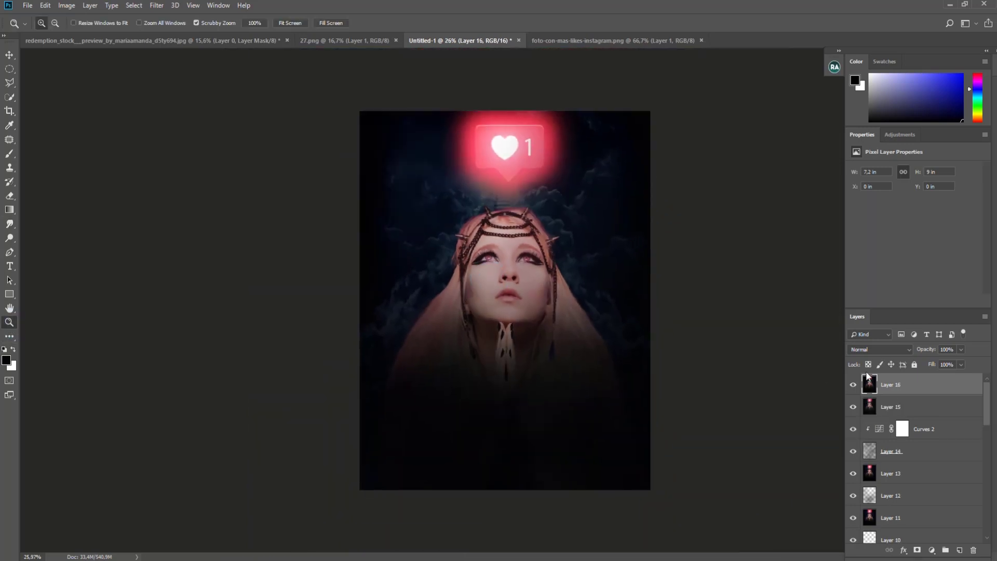
left_click(156, 6)
left_click(194, 69)
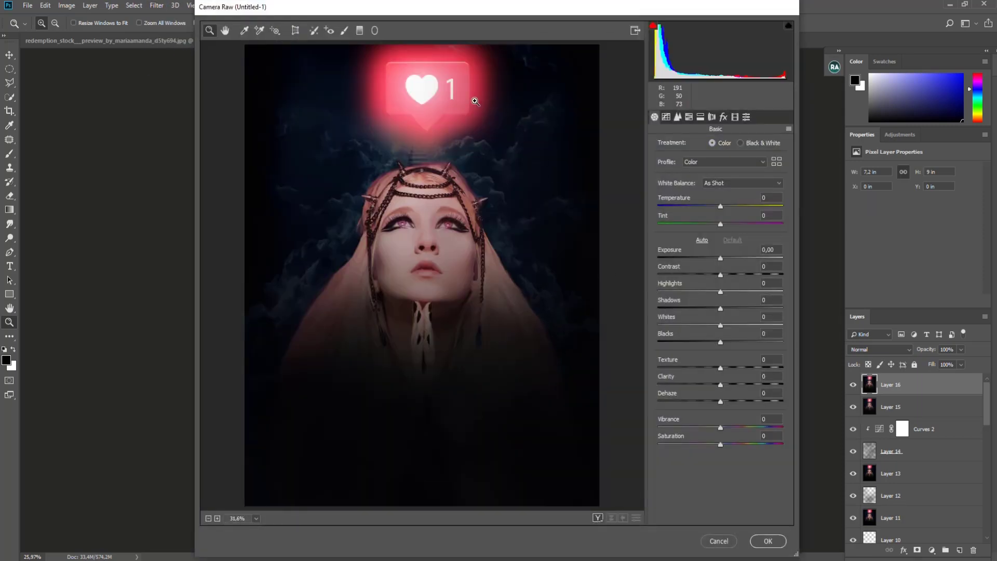
left_click(374, 30)
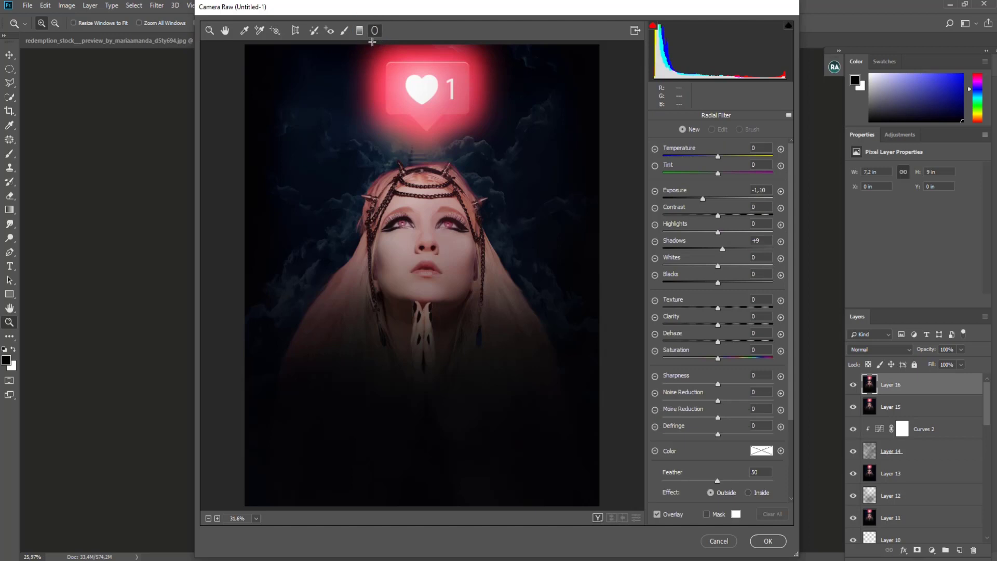
mouse_move(373, 42)
left_mouse_down()
mouse_move(448, 387)
mouse_move(468, 395)
left_mouse_up()
left_click_drag(367, 148, 405, 234)
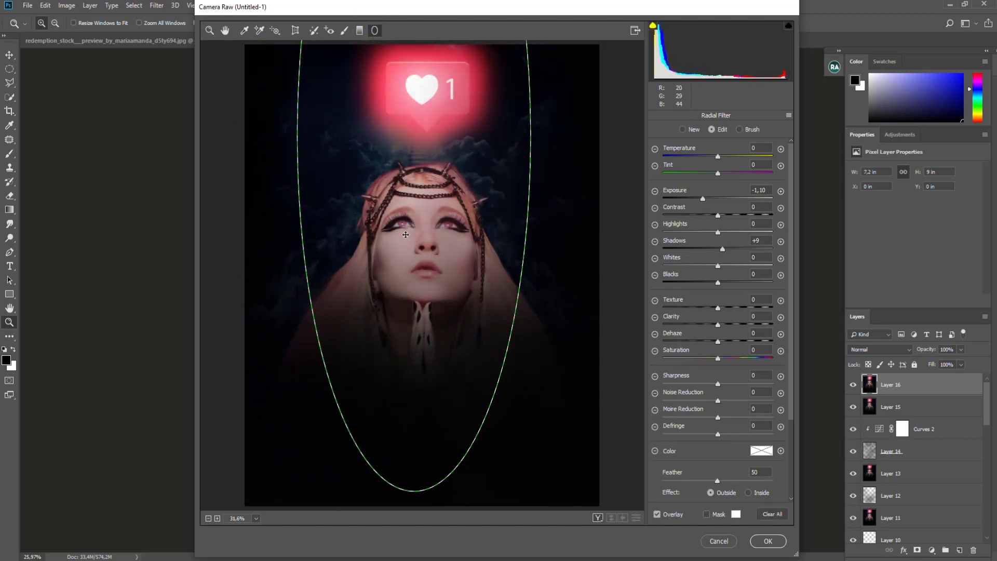
left_click_drag(414, 490, 416, 342)
left_click_drag(424, 168, 421, 175)
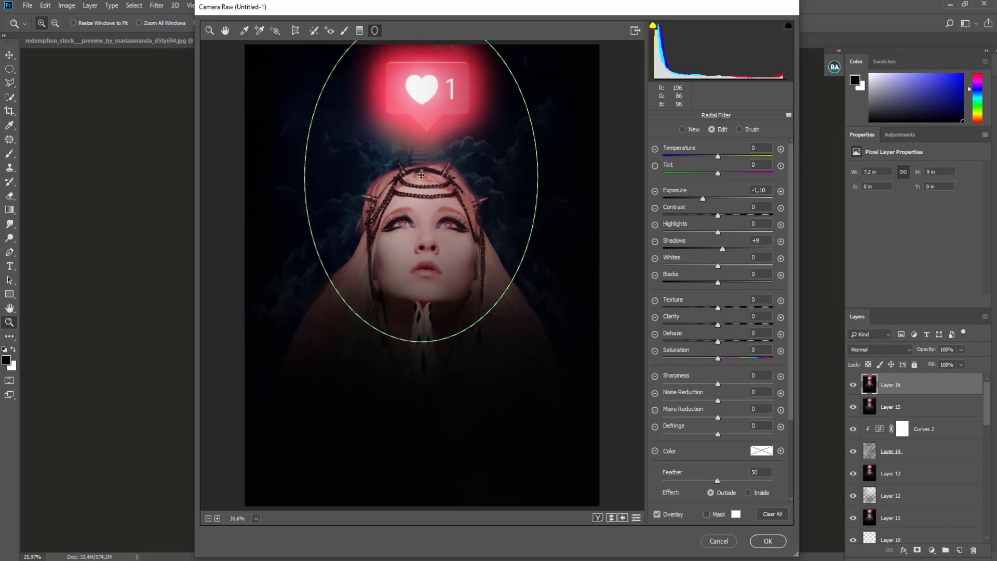
left_click_drag(421, 342, 421, 360)
left_click_drag(538, 179, 523, 182)
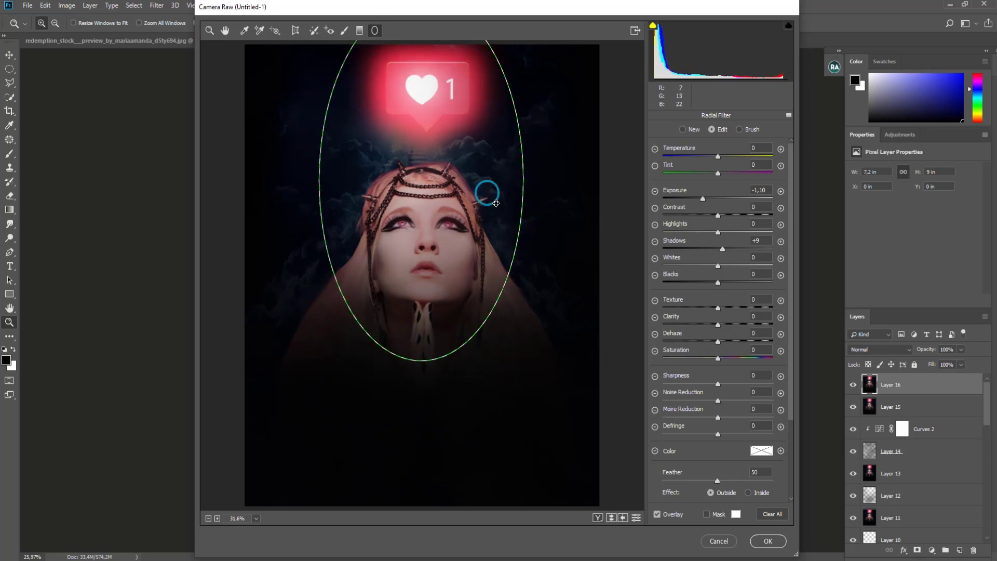
Darken and cool outside the ellipse: Exposure -1.50, Temperature -32, Tint -1.
mouse_move(704, 198)
left_mouse_down()
mouse_move(685, 198)
mouse_move(697, 198)
left_mouse_up()
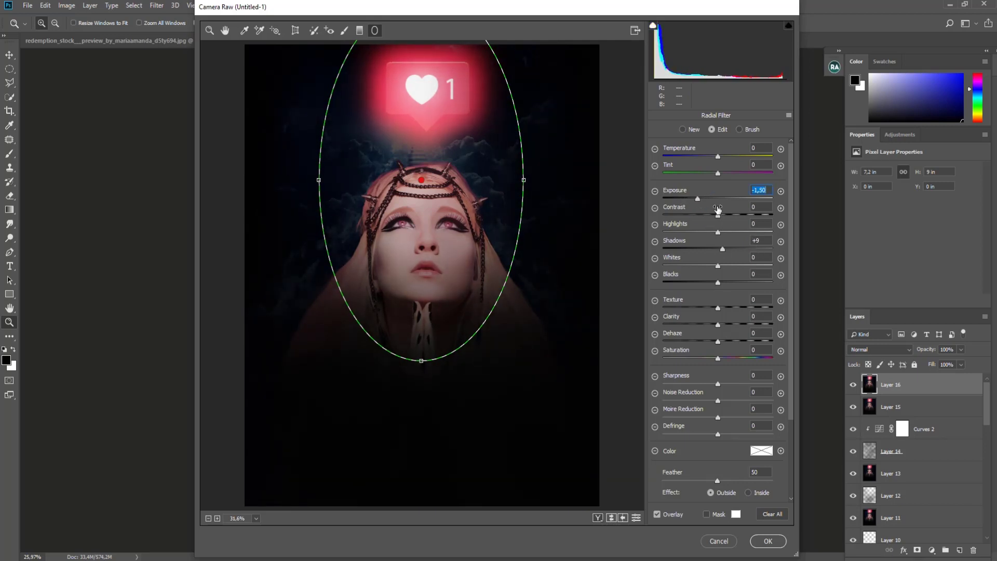
left_click_drag(717, 157, 692, 157)
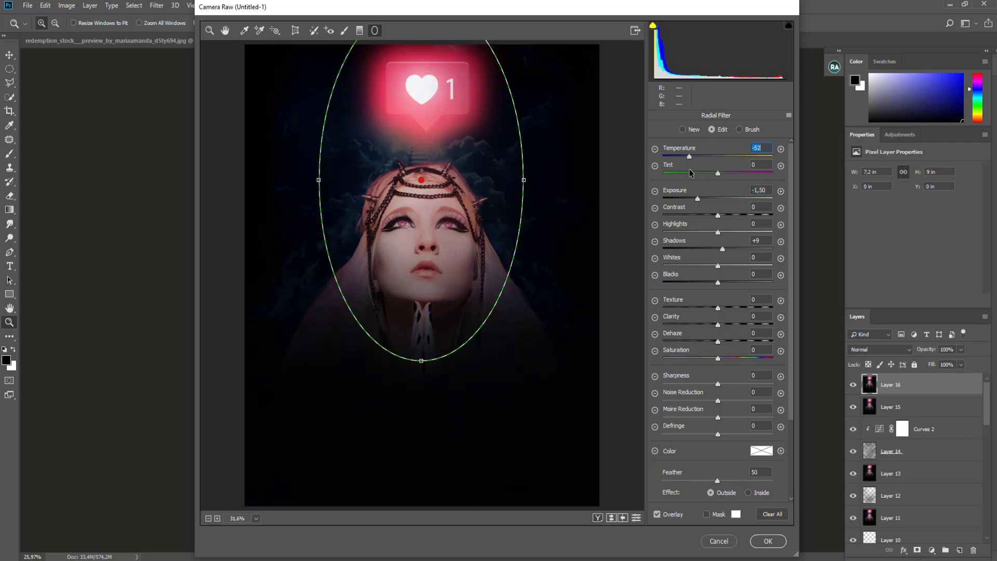
left_click_drag(690, 173, 699, 172)
left_click_drag(756, 174, 718, 176)
Brush the radial effect off the heart badge and head, set Tint to +5, and apply.
left_click(739, 130)
left_click_drag(457, 146, 424, 262)
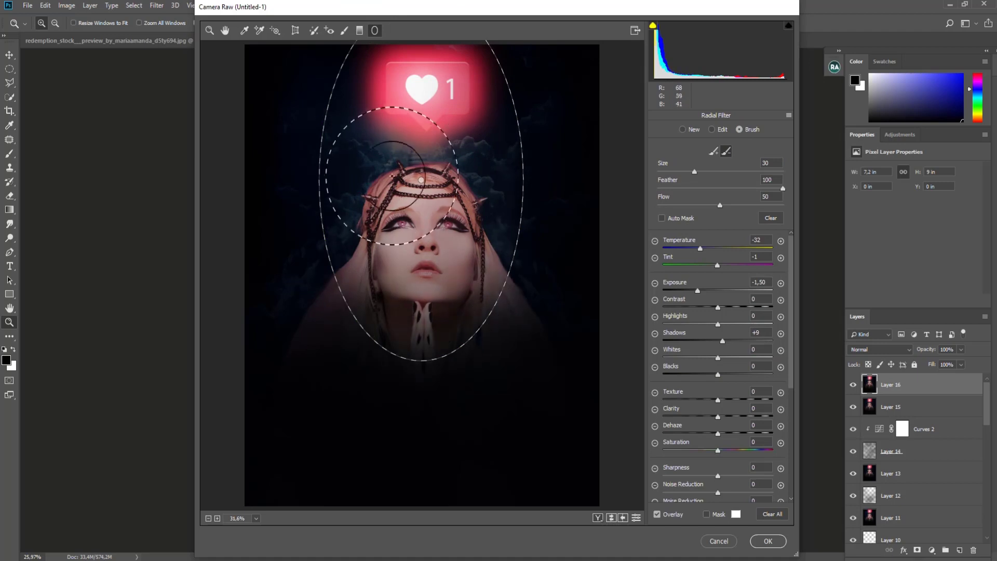
left_click_drag(424, 261, 467, 47)
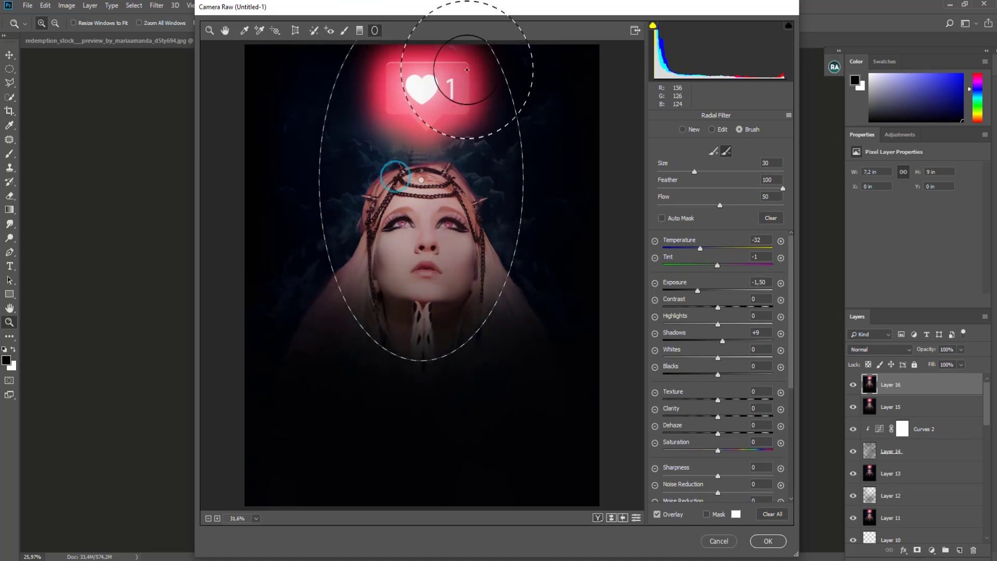
double_click(693, 260)
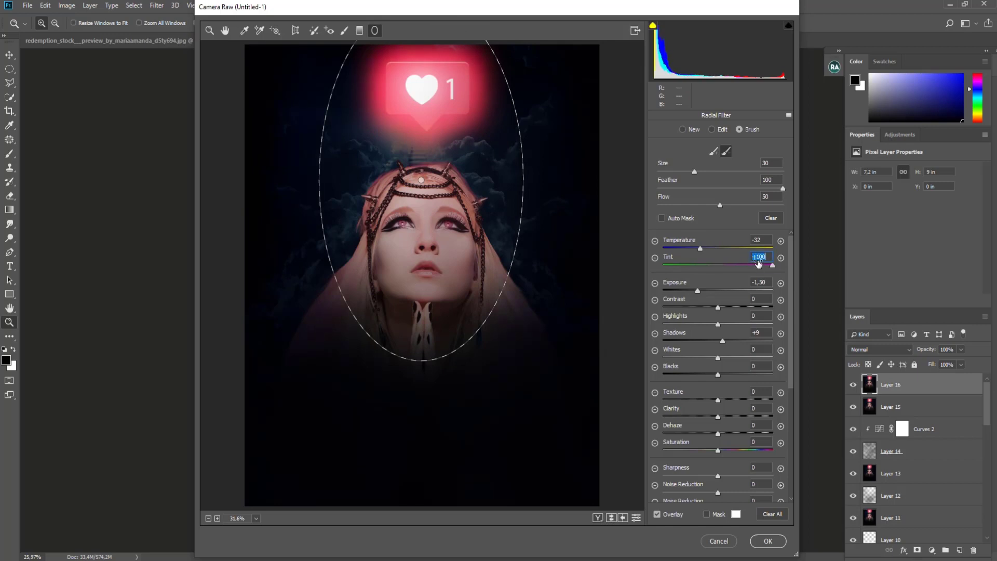
left_click_drag(705, 261, 711, 264)
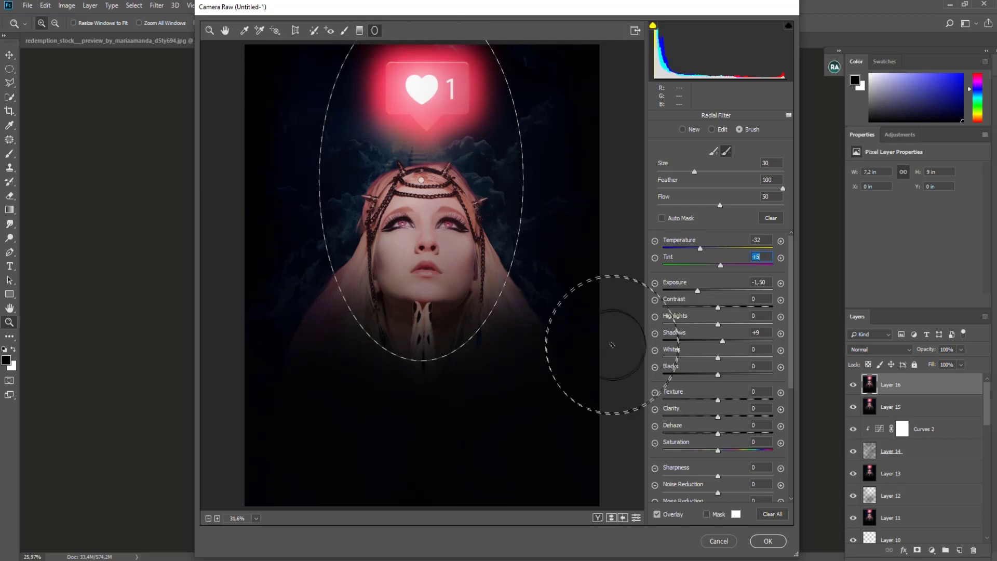
left_click(767, 546)
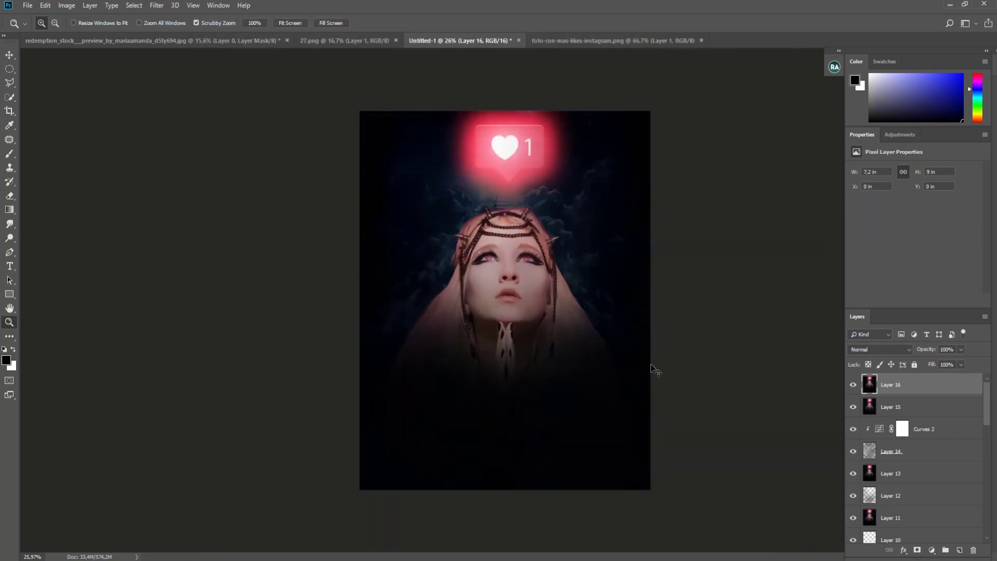
On stamped Layer 17, brush a Camera Raw adjustment over the face: Temperature -28, Exposure -0.35, Shadows +69.
key("ctrl+shift+alt+e")
left_click(156, 5)
left_click(179, 69)
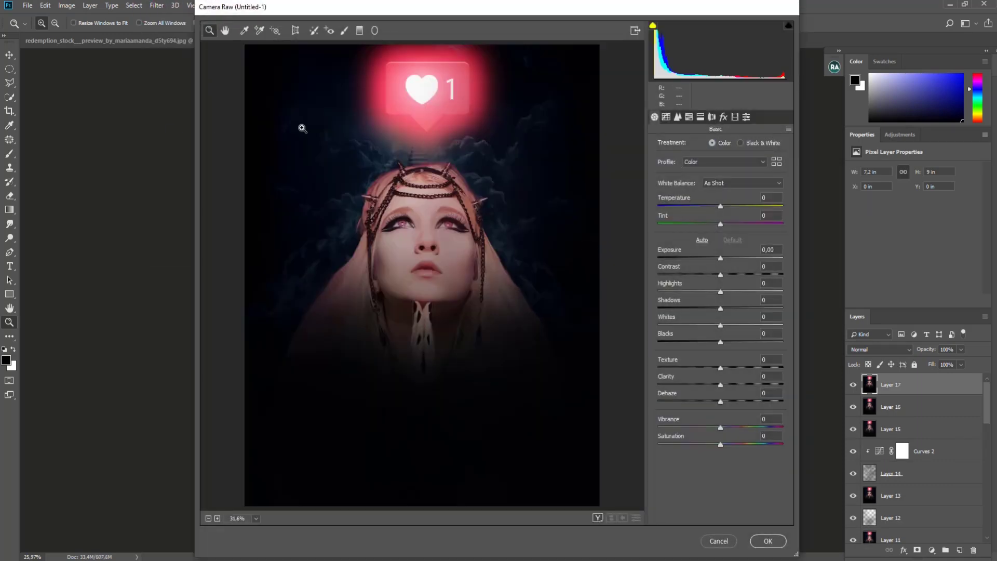
left_click(344, 30)
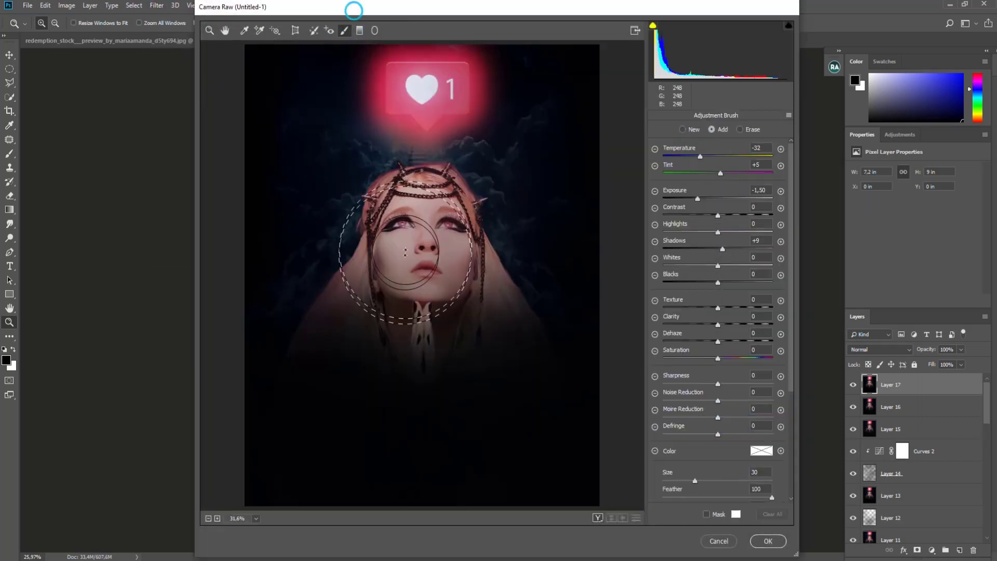
mouse_move(326, 164)
left_mouse_down()
mouse_move(362, 295)
mouse_move(474, 289)
mouse_move(456, 244)
left_mouse_up()
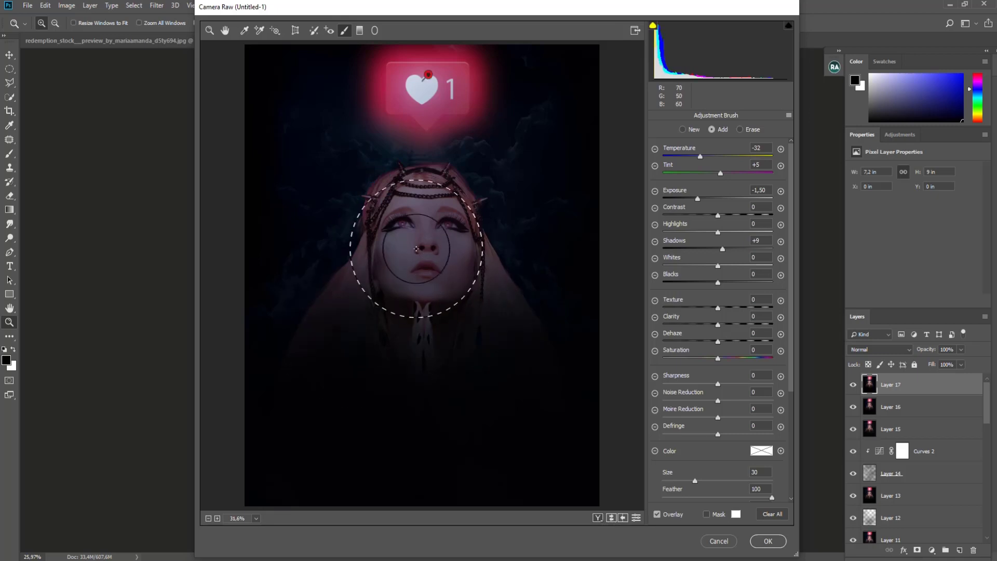
left_click_drag(703, 156, 704, 156)
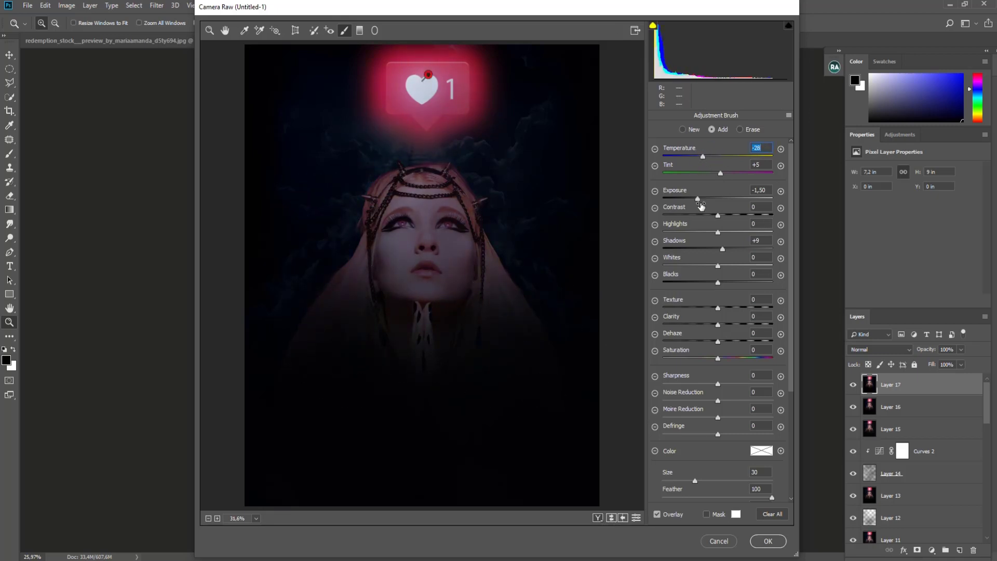
left_click_drag(698, 198, 713, 191)
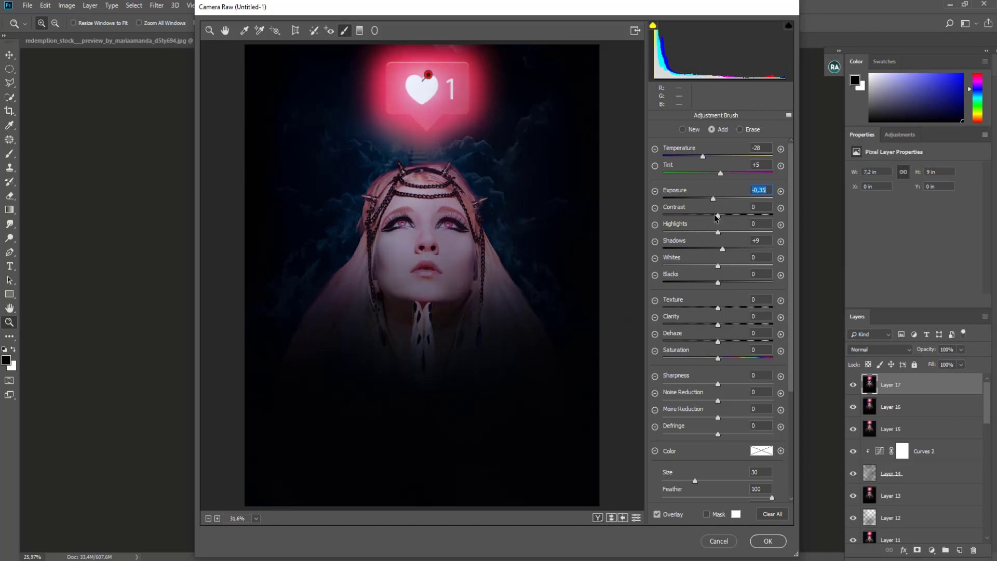
mouse_move(707, 239)
left_mouse_down()
mouse_move(759, 230)
mouse_move(748, 231)
left_mouse_up()
left_click(769, 542)
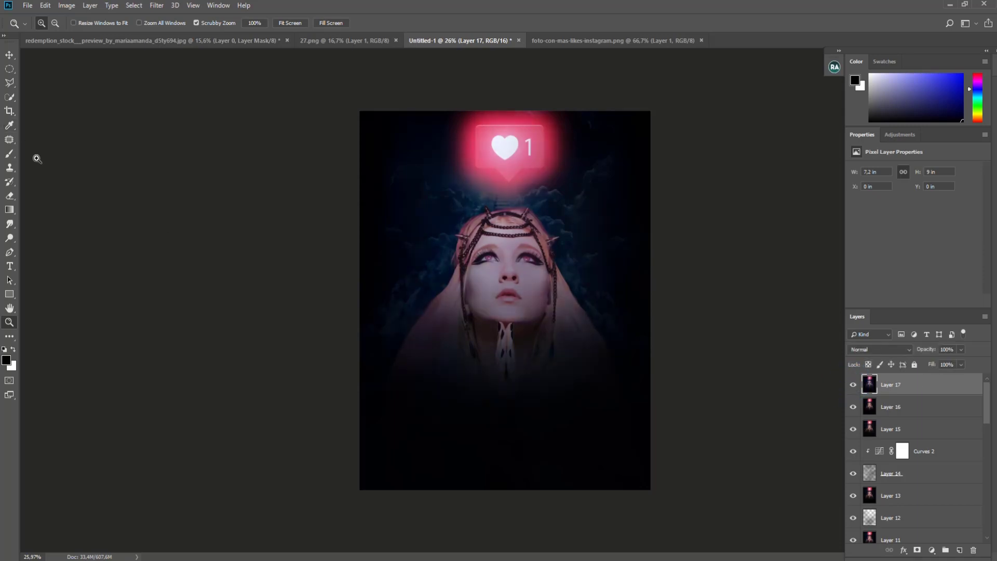
Add an Exposure adjustment layer set to +1.02.
left_click(931, 550)
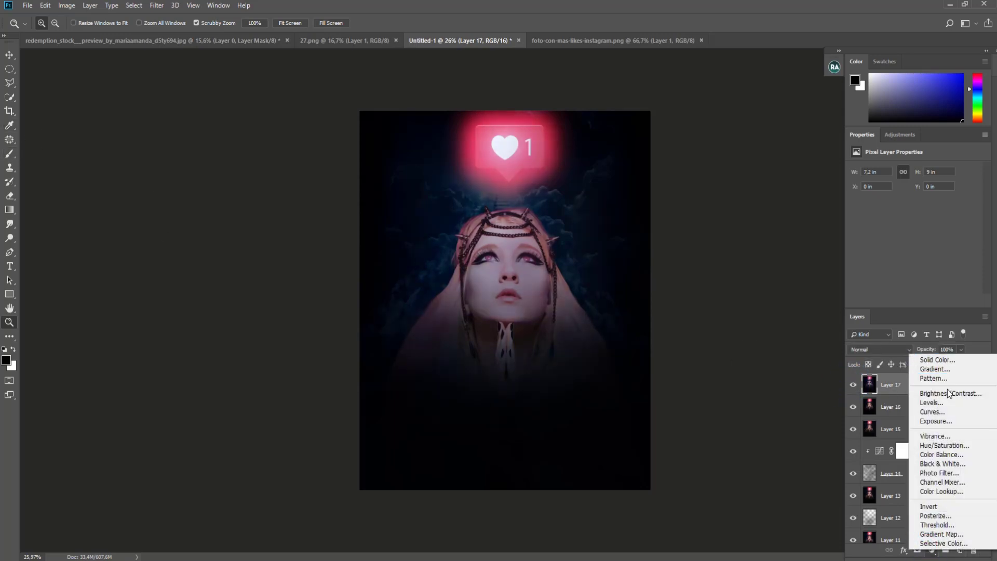
left_click(950, 426)
left_click_drag(914, 197, 924, 194)
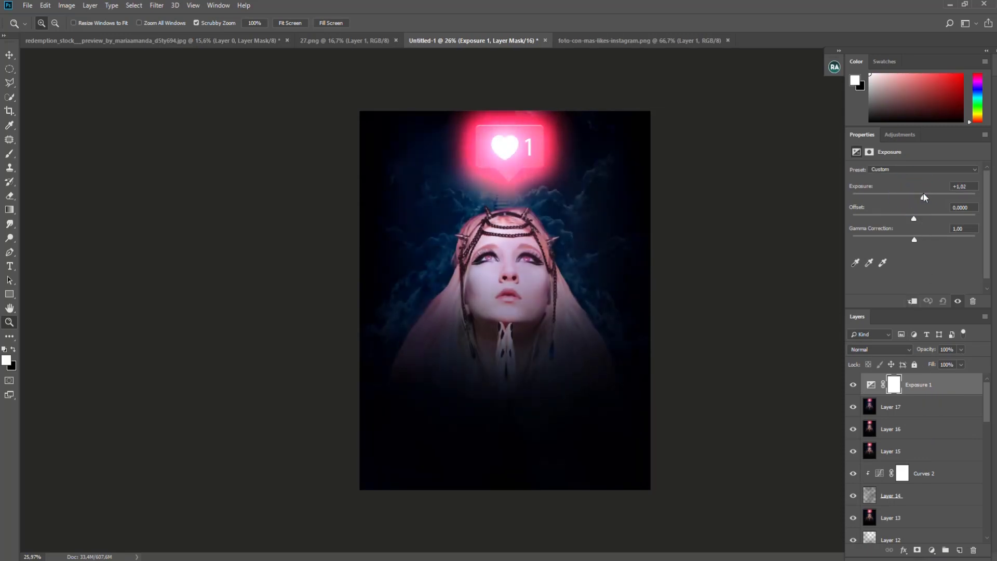
Paint black at 84% brush opacity on the Exposure mask to hide the brightening at the edges.
left_click(9, 154)
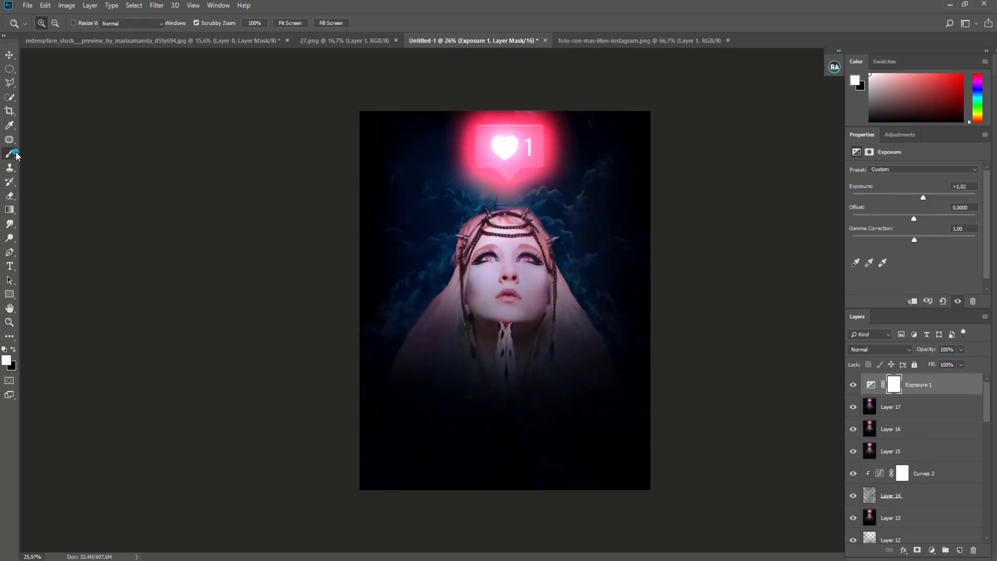
left_click(13, 349)
left_click(218, 24)
left_click_drag(218, 29, 251, 28)
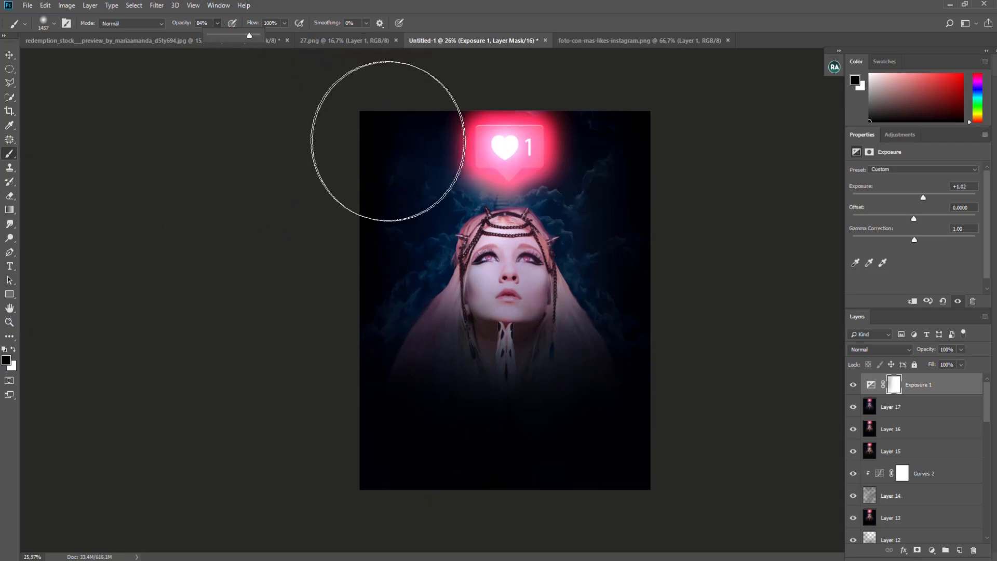
left_click_drag(272, 115, 334, 346)
left_click_drag(575, 151, 663, 268)
left_click_drag(584, 82, 662, 310)
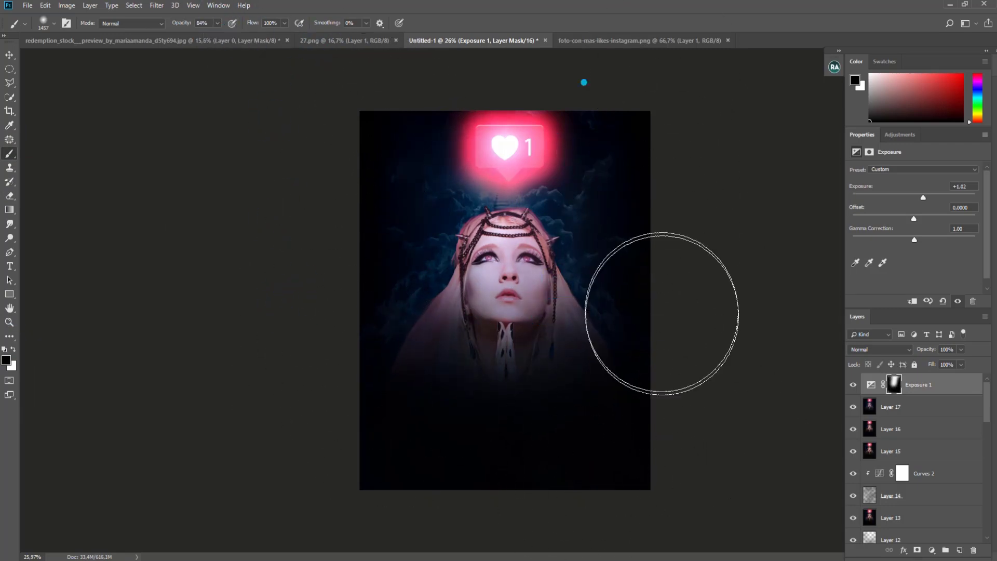
left_click_drag(276, 60, 351, 138)
left_click_drag(312, 332, 655, 414)
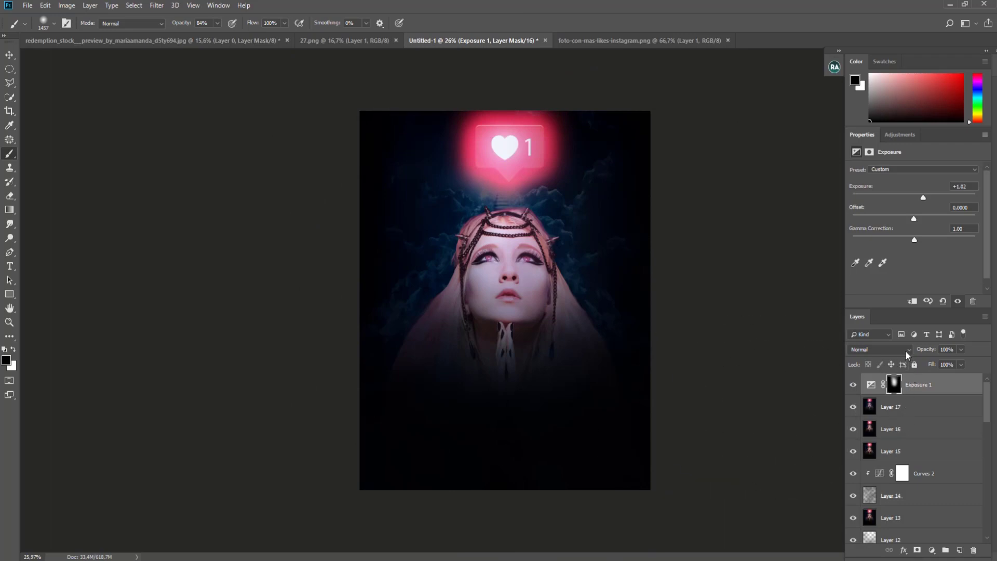
Paint a deep pink glow on a new Layer 18, set to Screen at 10% opacity.
left_click(960, 550)
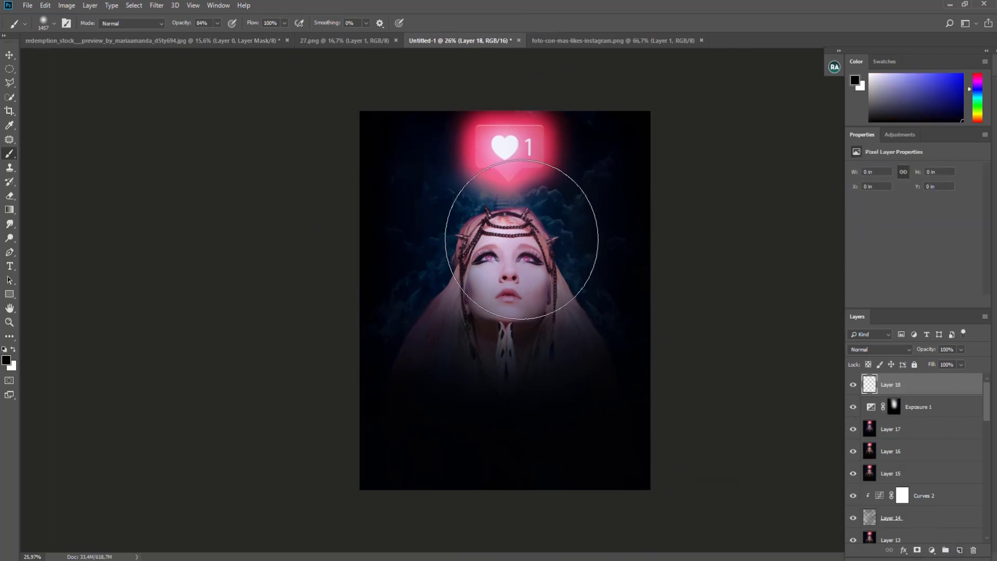
right_click(527, 242)
left_click(476, 125, "alt")
mouse_move(456, 317)
left_mouse_down()
mouse_move(494, 316)
mouse_move(463, 262)
left_mouse_up()
left_click(880, 349)
left_click(879, 175)
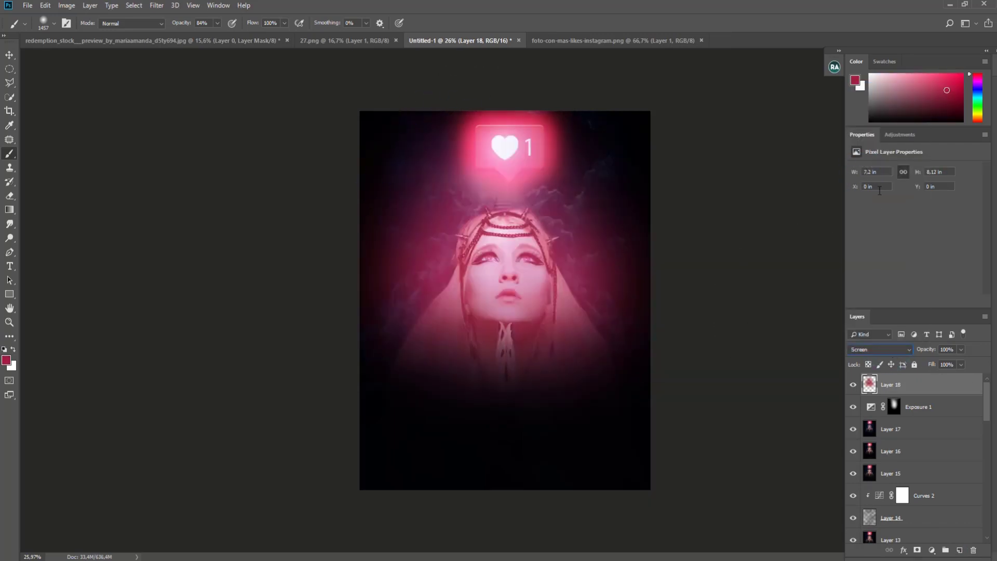
left_click(962, 350)
left_click_drag(964, 361, 918, 363)
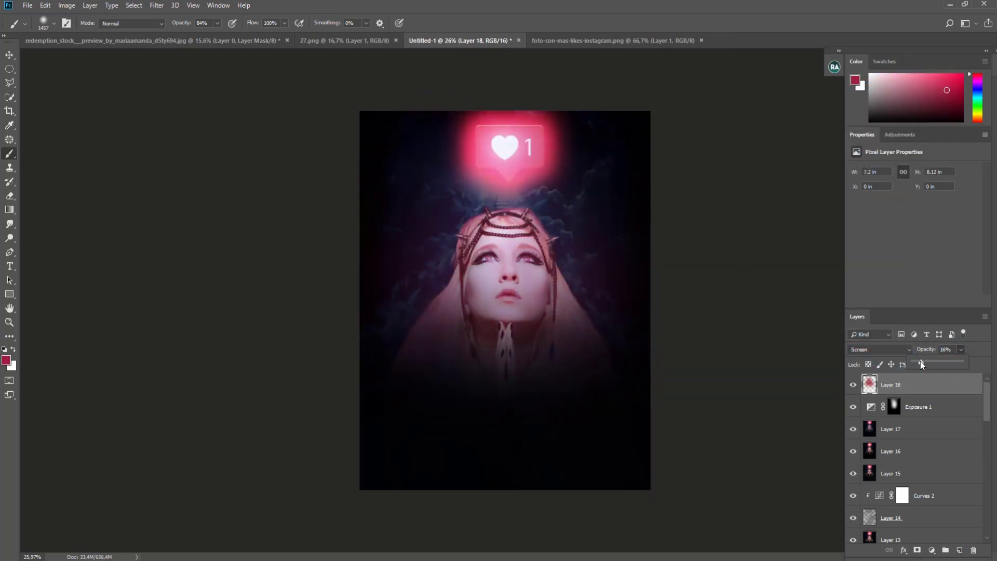
left_click(926, 392)
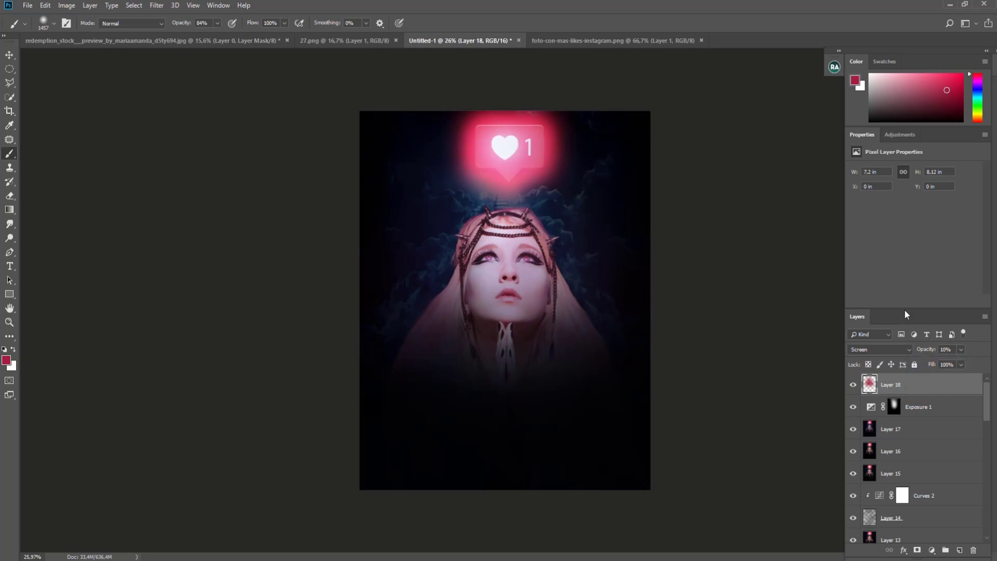
Stamp visible layers into Layer 19 and Camera Raw grade it: exposure -0.30, highlights +20, shadows +21, vibrance +14.
key("ctrl+alt+shift+e")
left_click(157, 5)
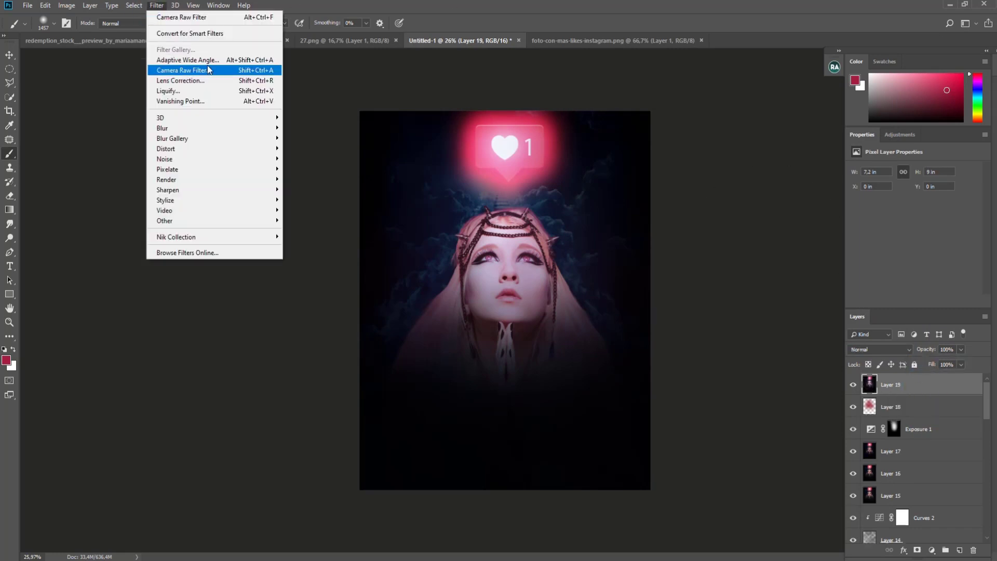
left_click(198, 70)
left_click_drag(722, 292, 733, 292)
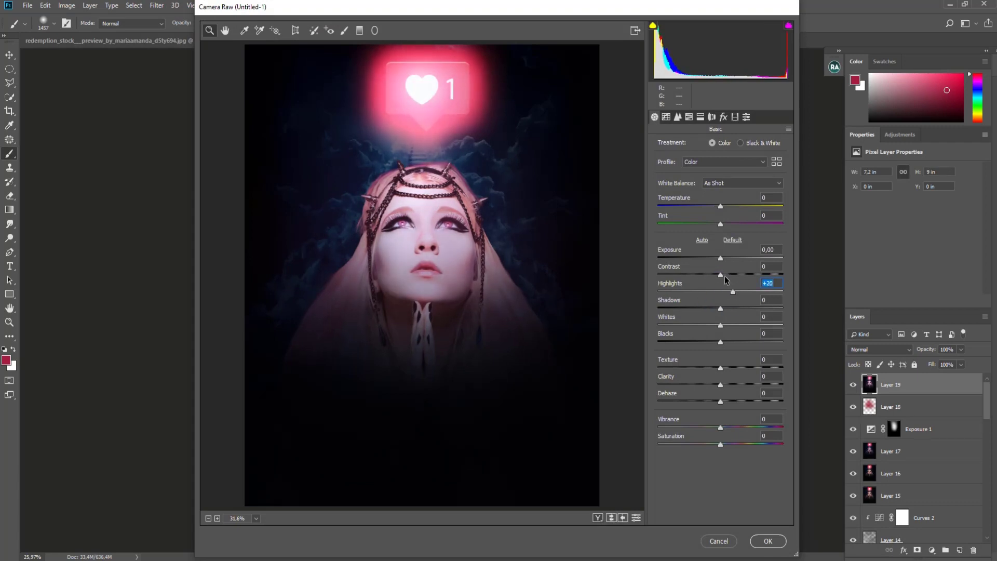
left_click_drag(722, 257, 717, 257)
mouse_move(721, 309)
left_mouse_down()
mouse_move(749, 315)
mouse_move(732, 328)
mouse_move(746, 329)
mouse_move(706, 341)
mouse_move(728, 342)
left_mouse_up()
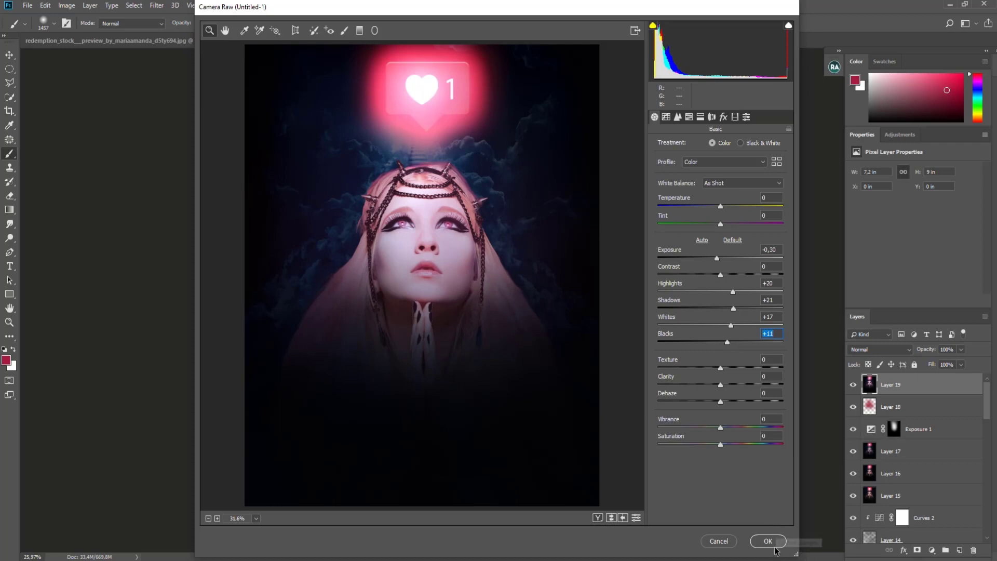
mouse_move(720, 445)
left_mouse_down()
mouse_move(755, 445)
mouse_move(709, 439)
mouse_move(726, 427)
left_mouse_up()
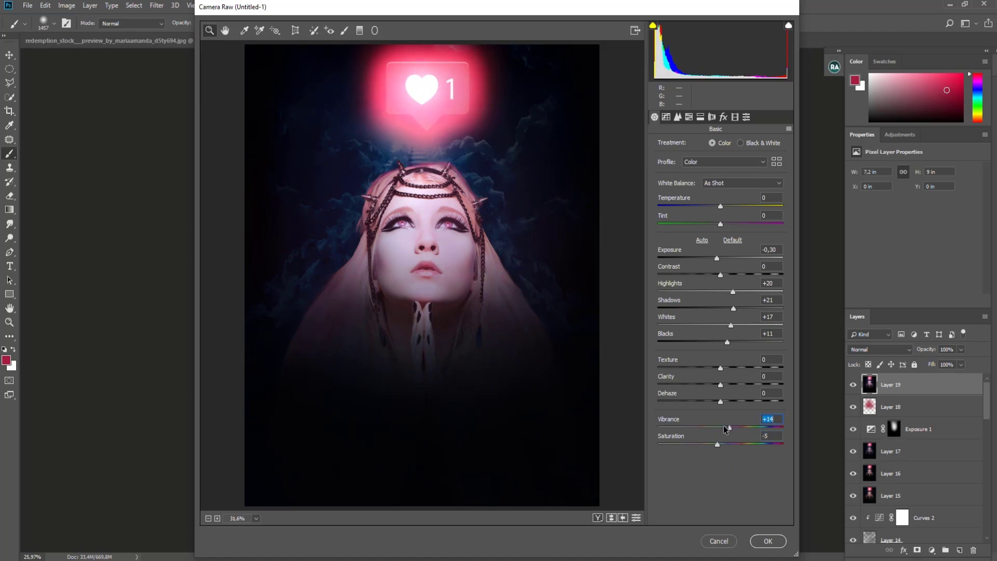
left_click(768, 541)
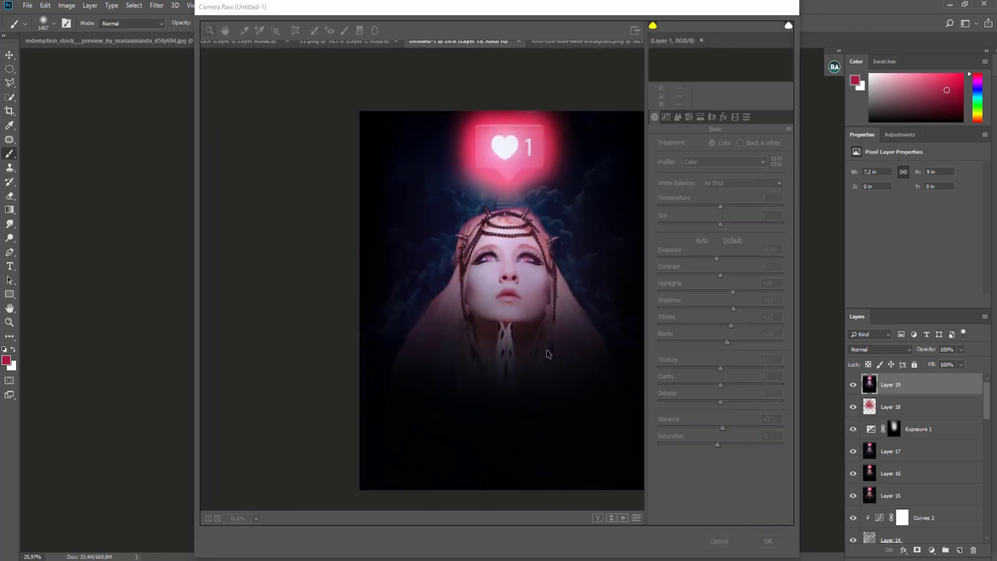